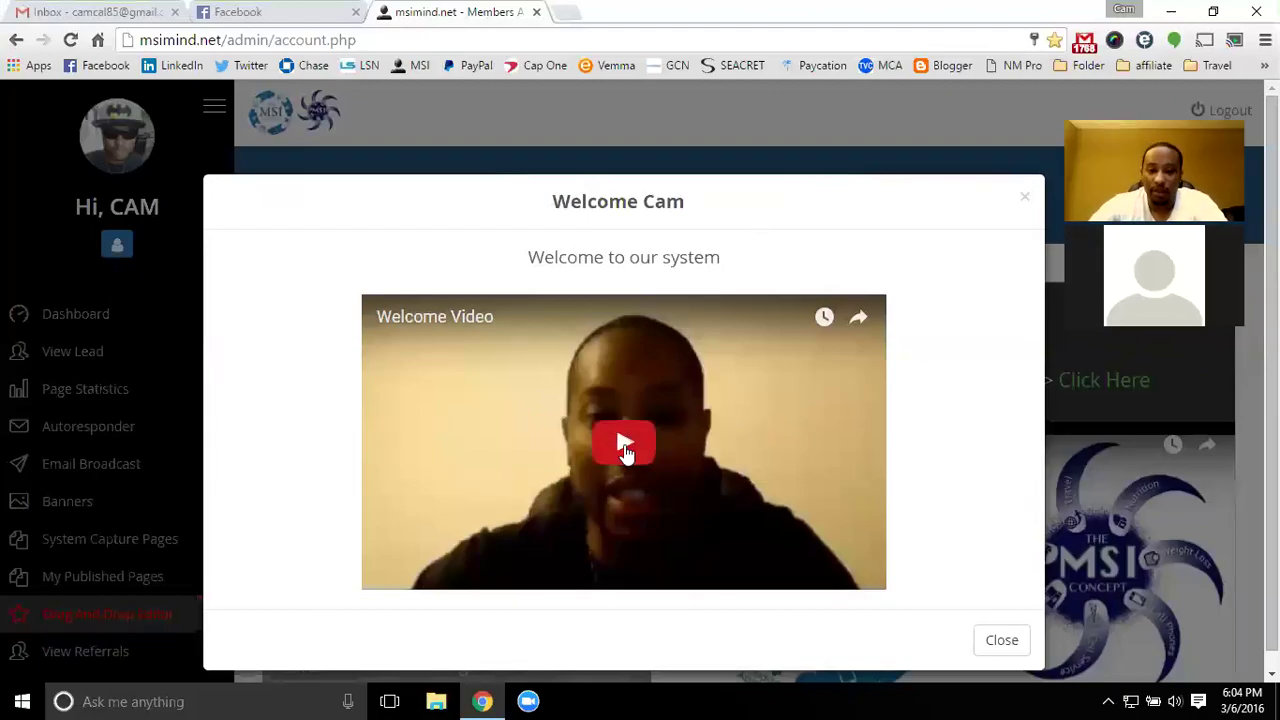
Close the welcome video popup to reveal the Step 1 product-lines training panel
{"action": "left_click", "coordinate": [1010, 643]}
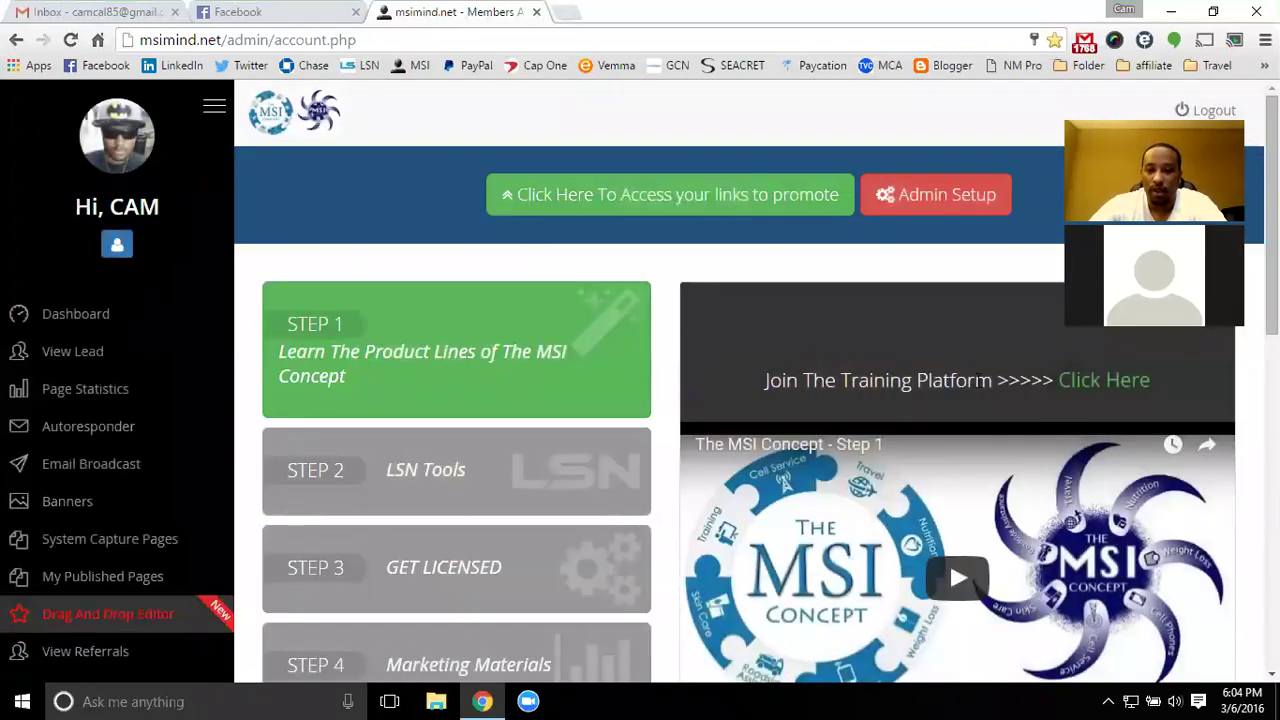
Open the Step 1 instructions and preview the Open Jacket Network signup page, then close it
{"action": "left_click", "coordinate": [1088, 388]}
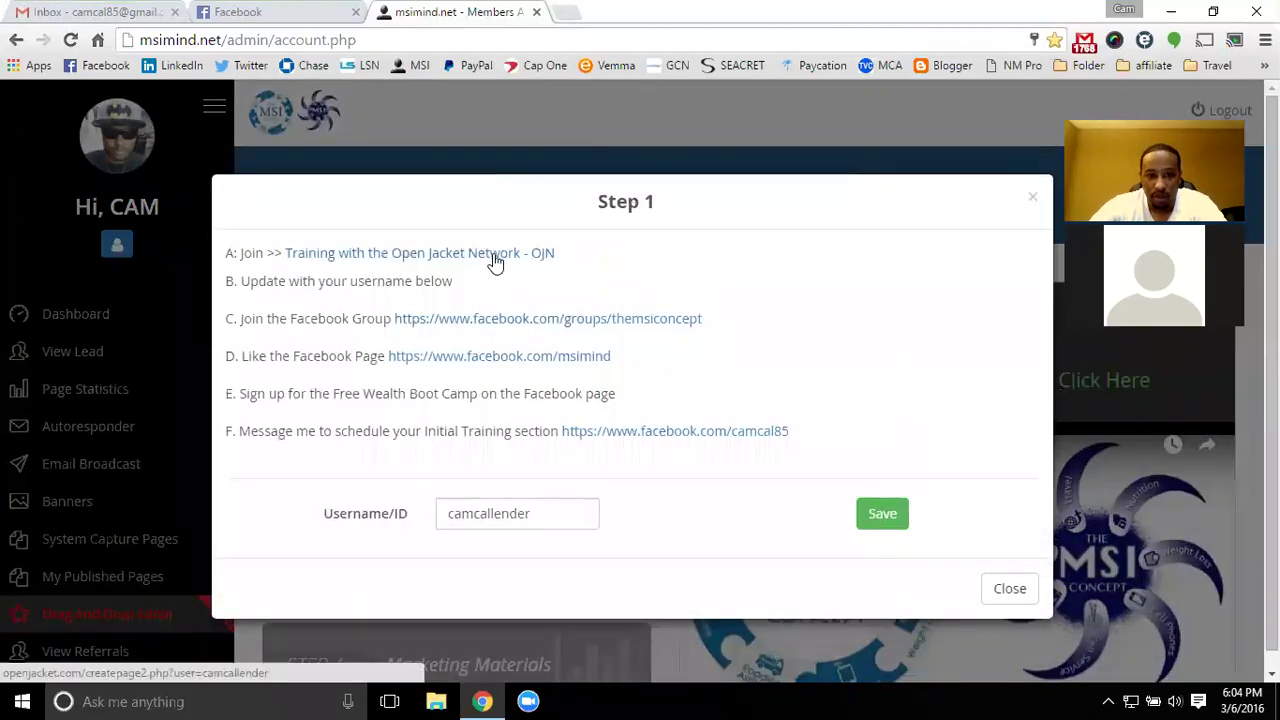
{"action": "left_click", "coordinate": [511, 254]}
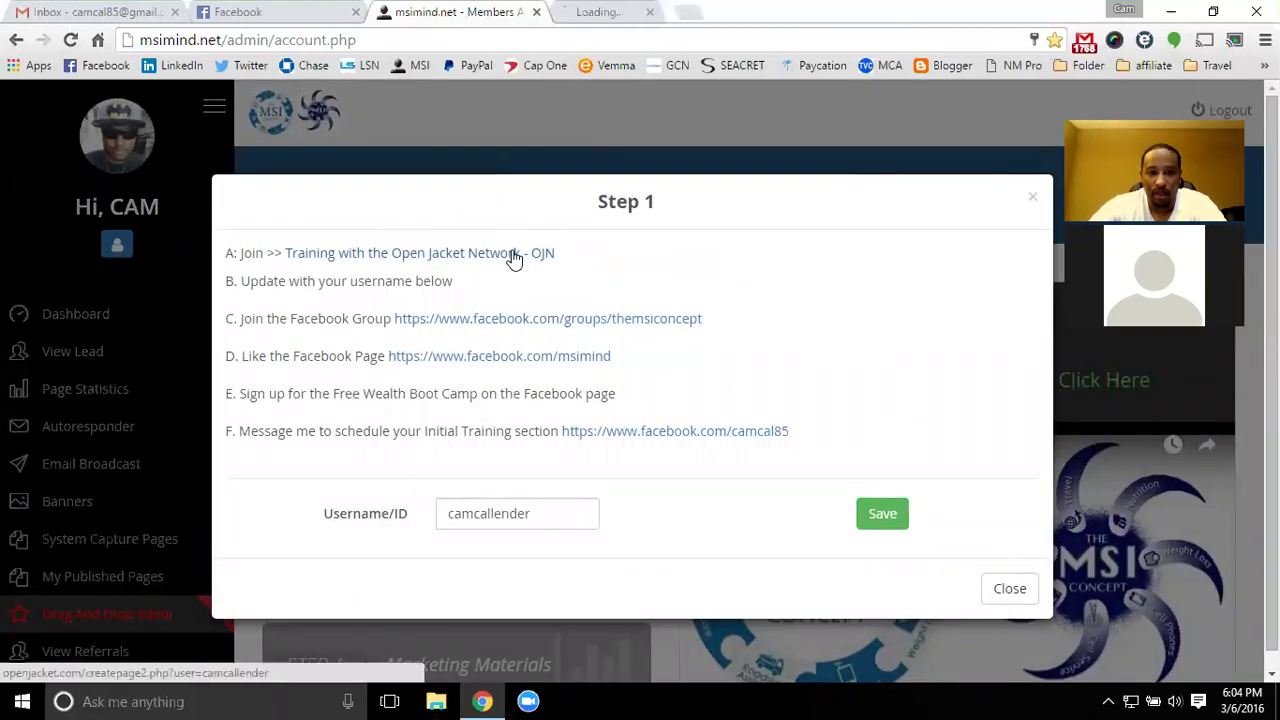
{"action": "left_click", "coordinate": [668, 14]}
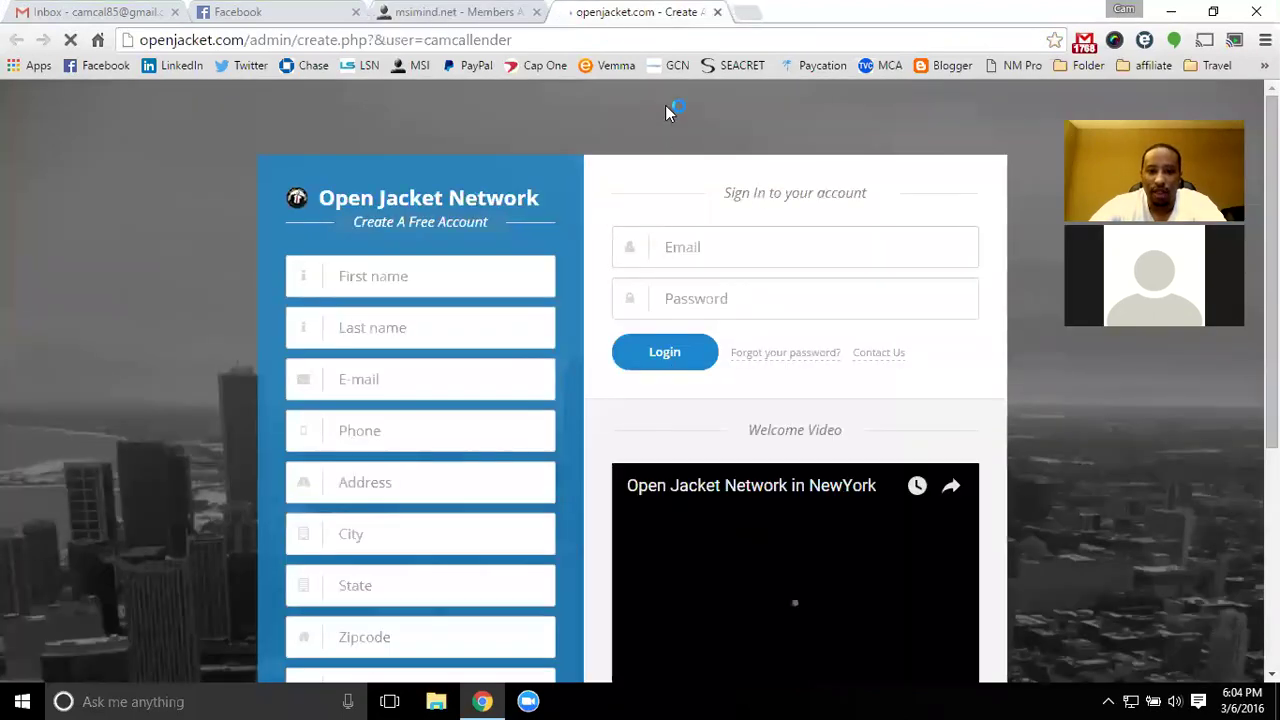
{"action": "key", "text": "ctrl+w"}
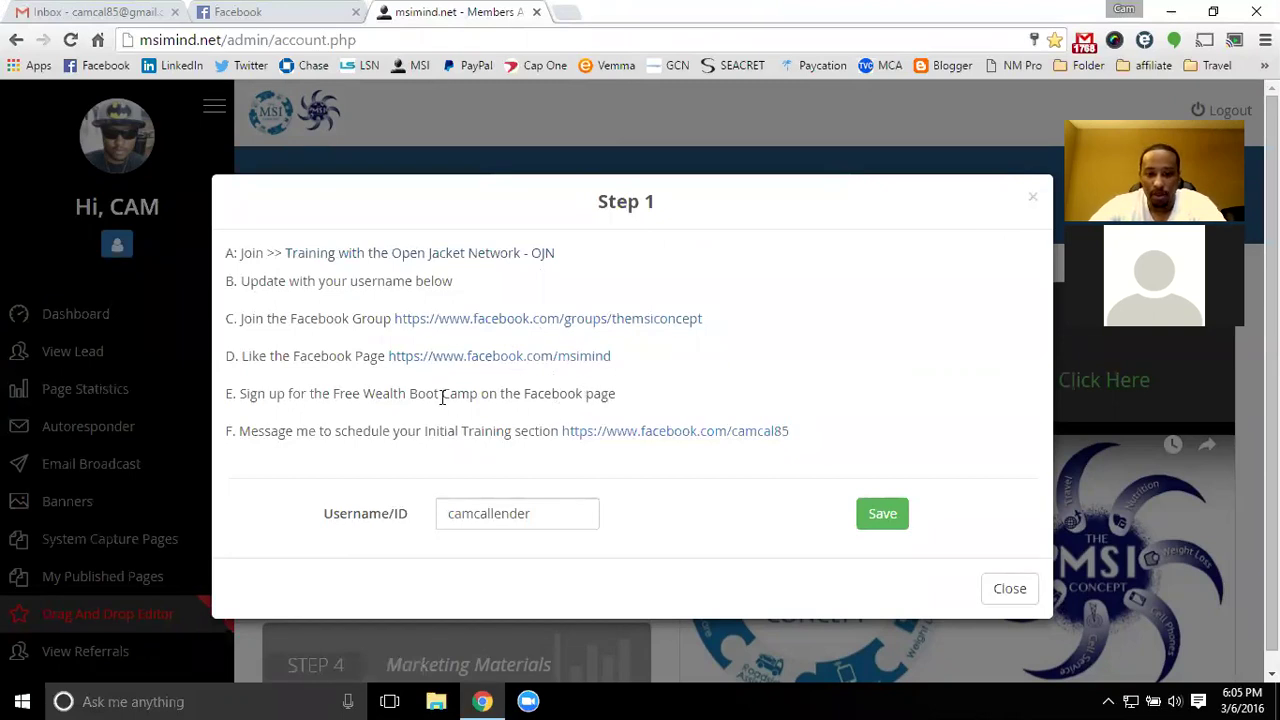
View the MSI Concept Facebook page and the personal profile link, closing the profile tab
{"action": "left_click", "coordinate": [516, 357], "text": "ctrl"}
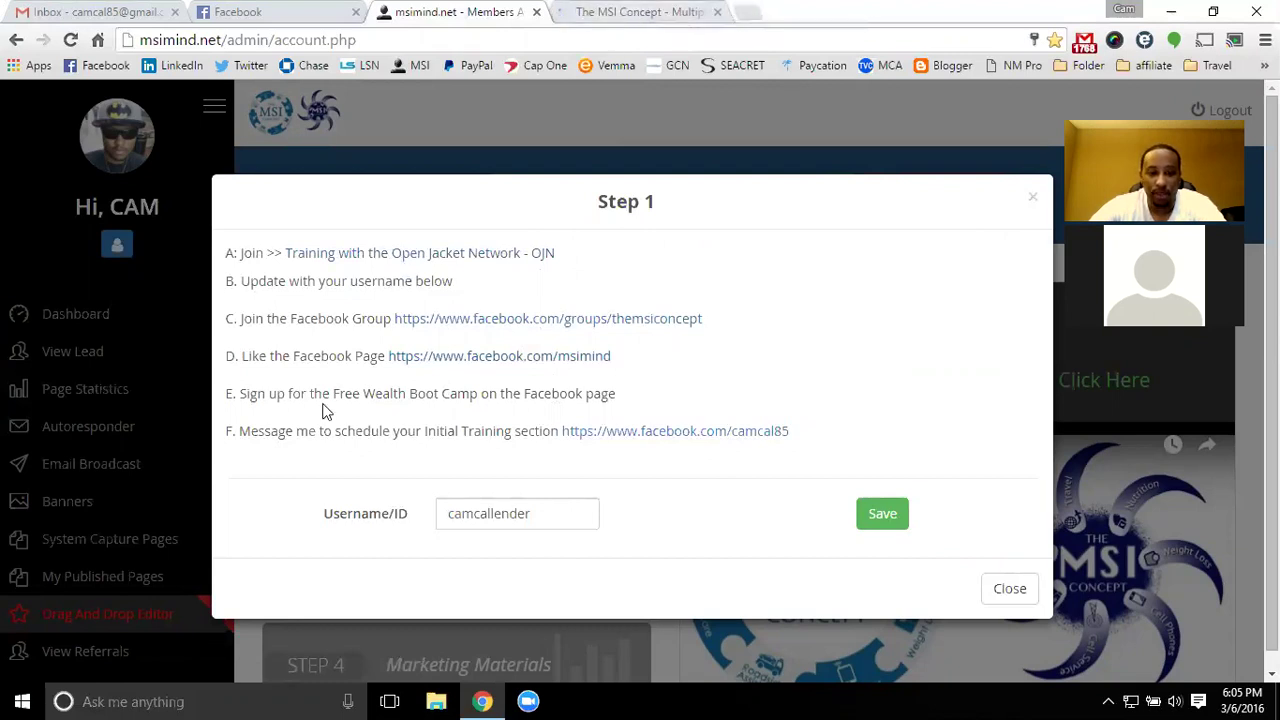
{"action": "left_click", "coordinate": [590, 12]}
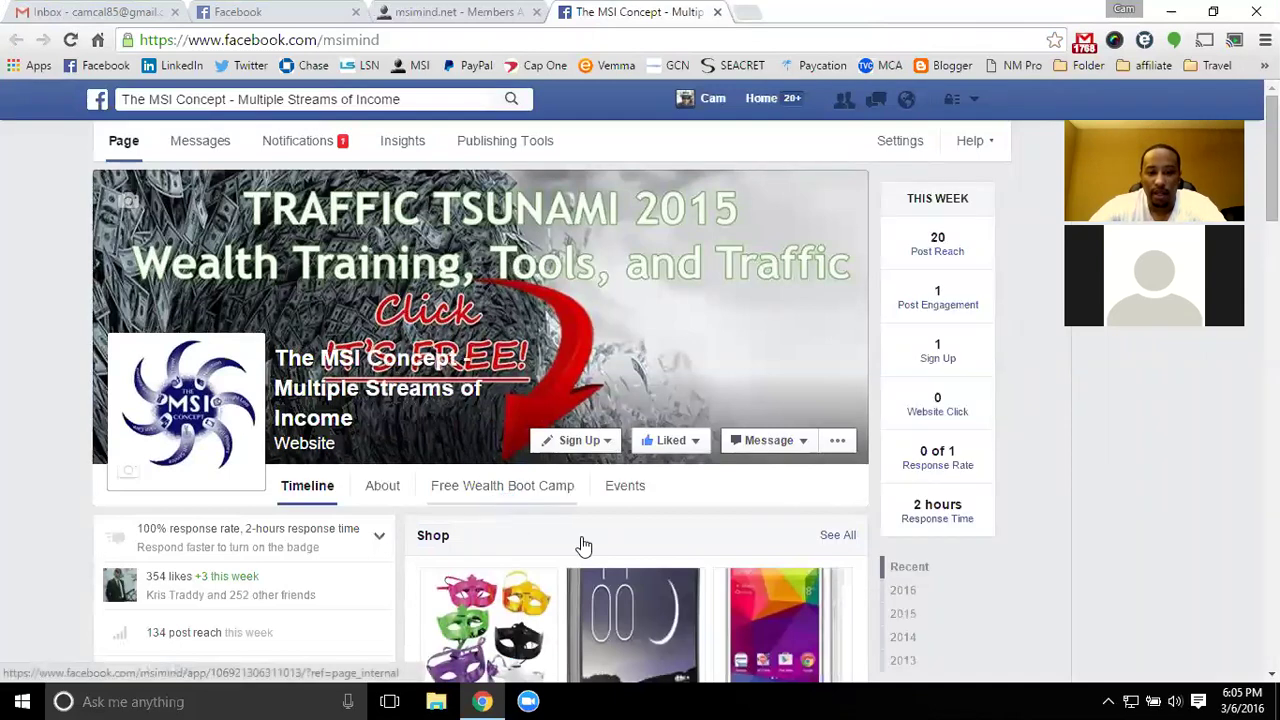
{"action": "left_click", "coordinate": [450, 12]}
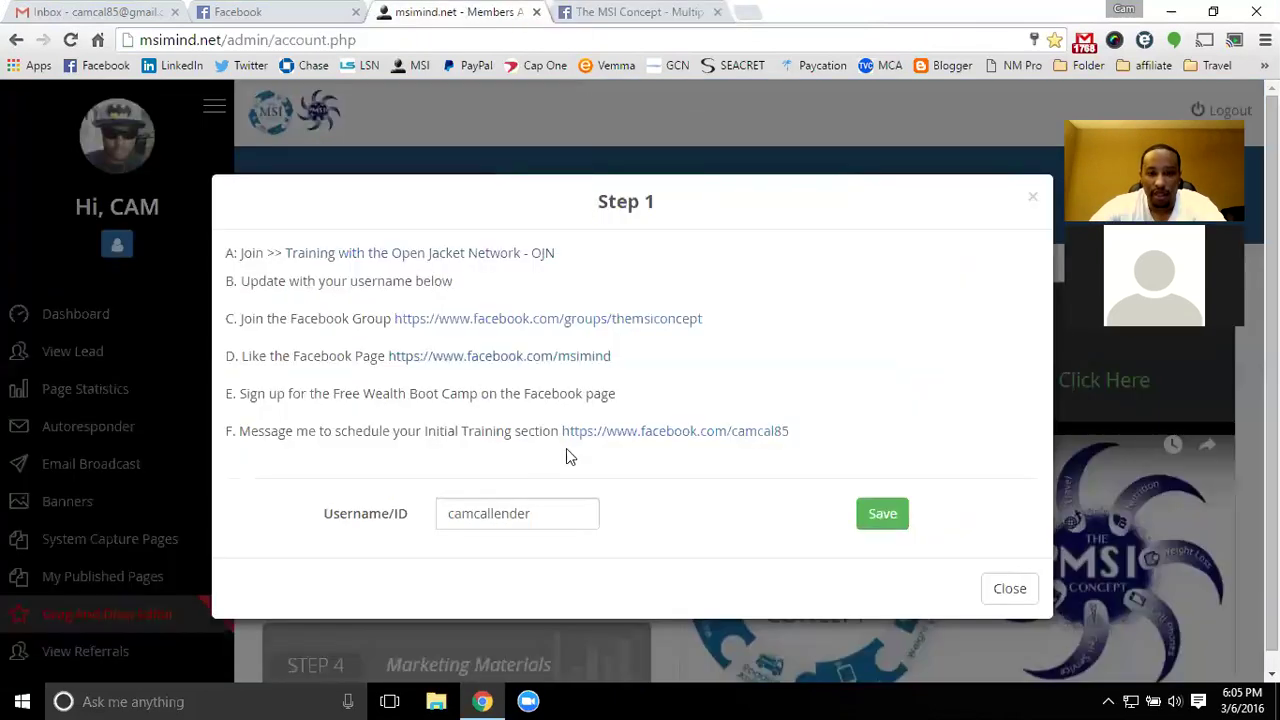
{"action": "left_click", "coordinate": [716, 447]}
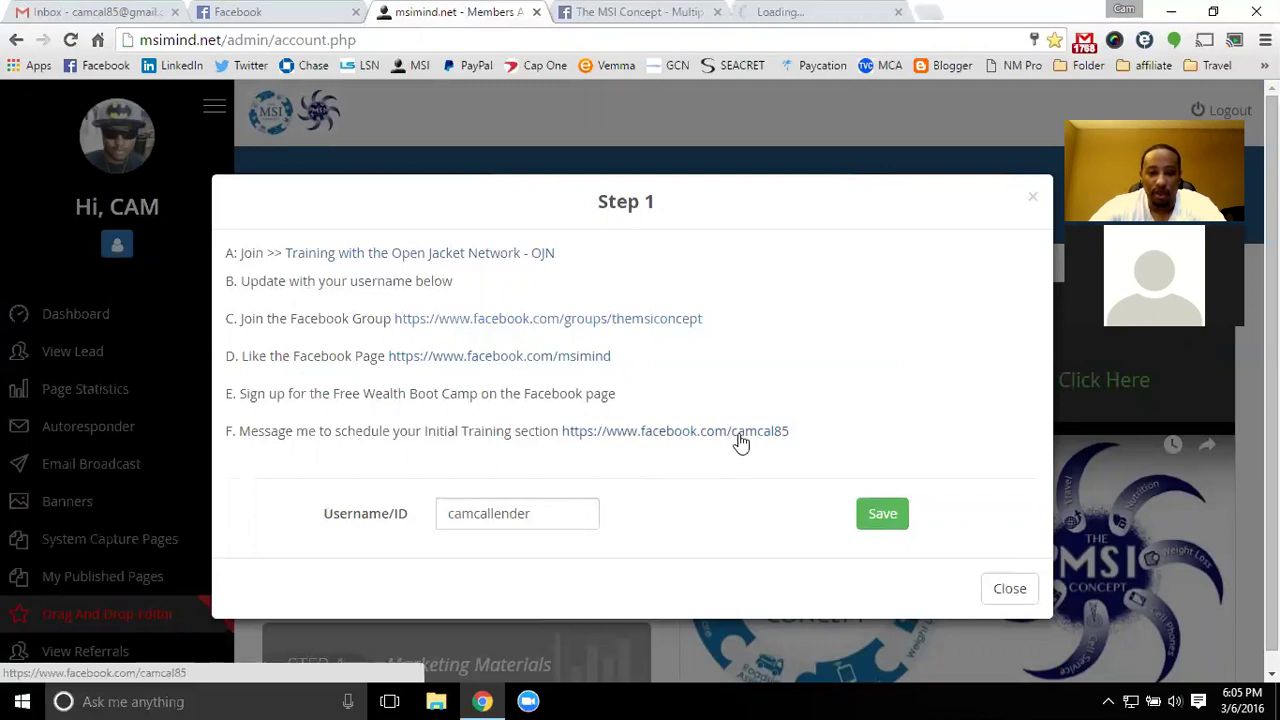
{"action": "left_click", "coordinate": [816, 12]}
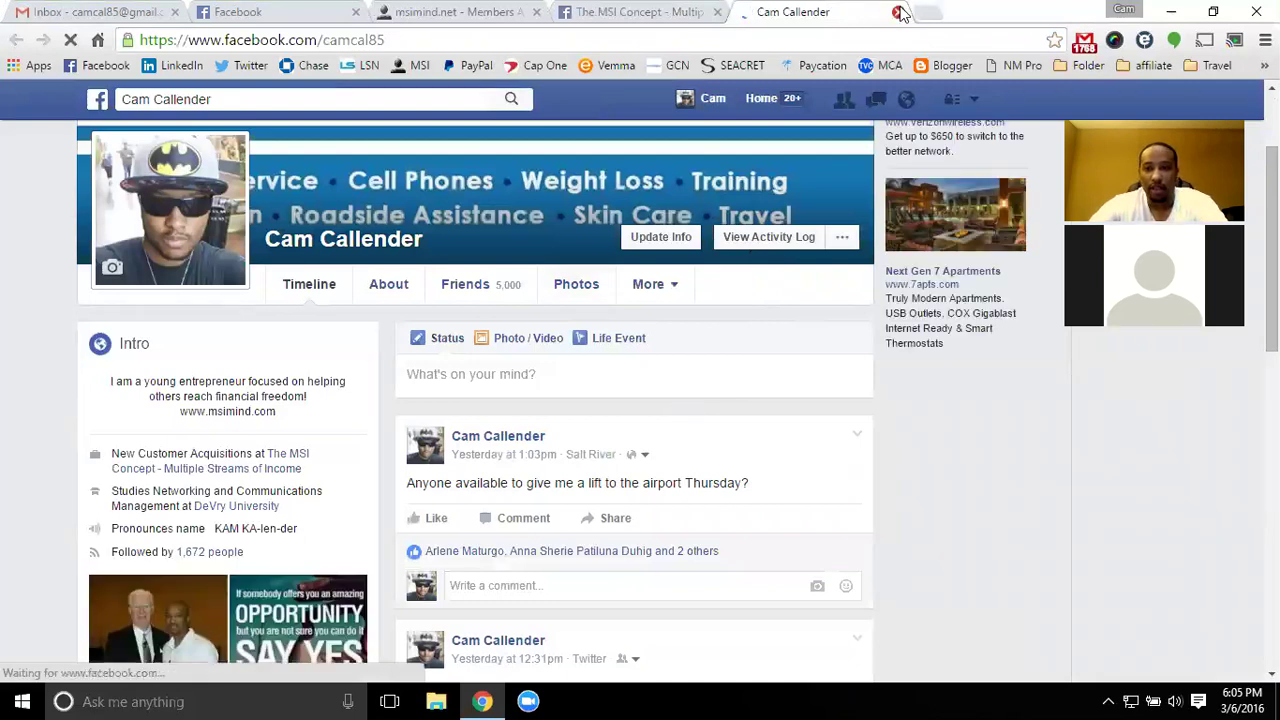
{"action": "left_click", "coordinate": [468, 13]}
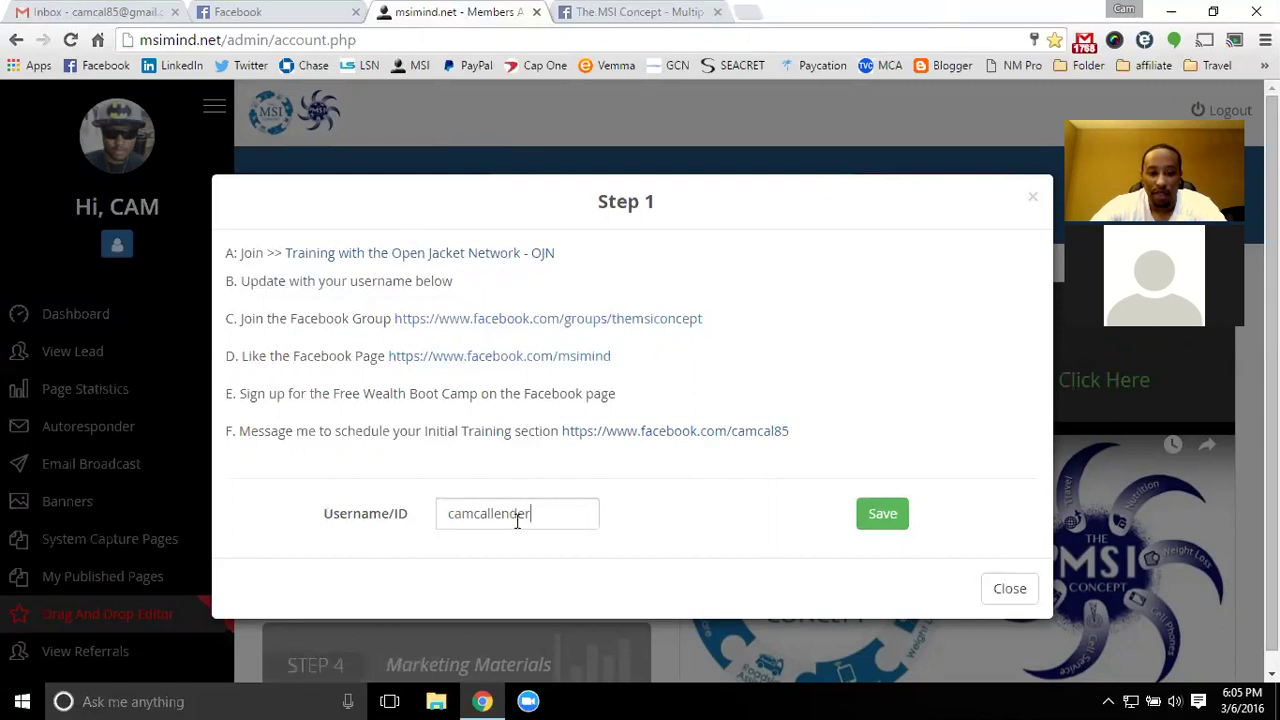
Select the saved username in the Step 1 field, then close the Step 1 instructions
{"action": "double_click", "coordinate": [586, 516]}
{"action": "left_click_drag", "start_coordinate": [586, 516], "coordinate": [447, 518]}
{"action": "double_click", "coordinate": [450, 516]}
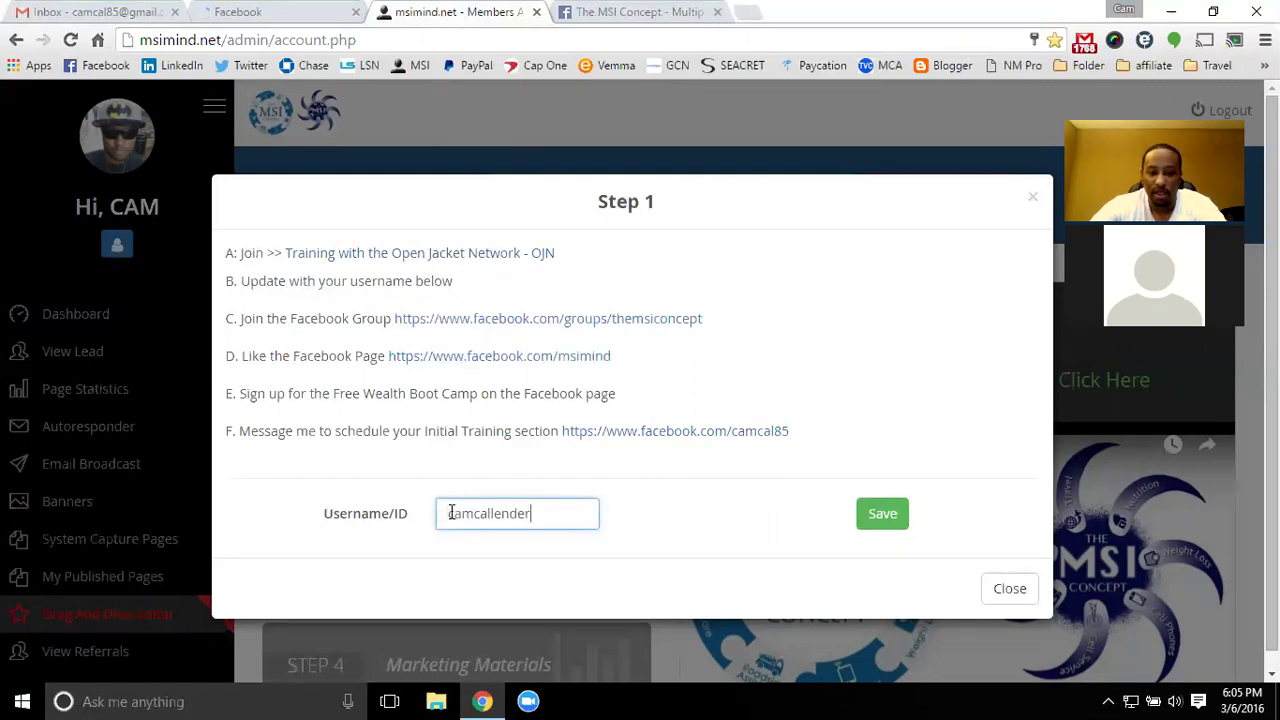
{"action": "left_click", "coordinate": [680, 513]}
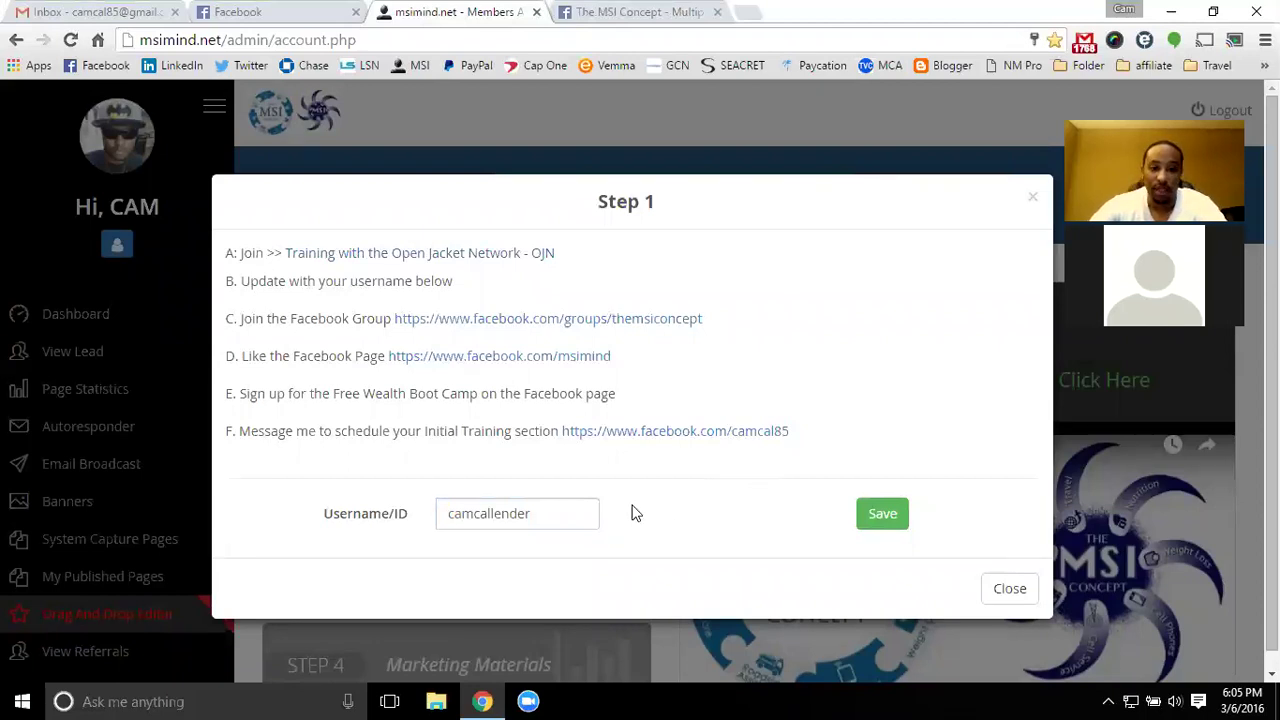
{"action": "left_click", "coordinate": [1020, 585]}
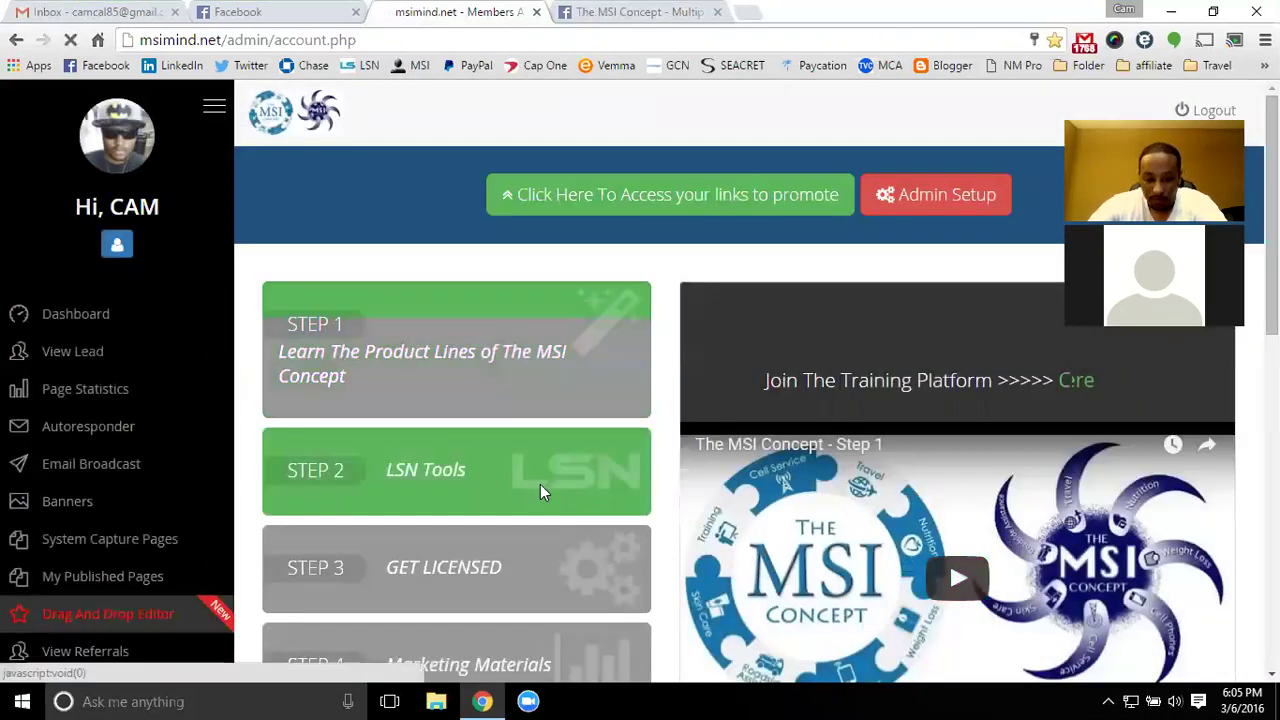
Review the Step 2 LSN Tools instructions and their username field, then close them
{"action": "left_click", "coordinate": [1034, 386]}
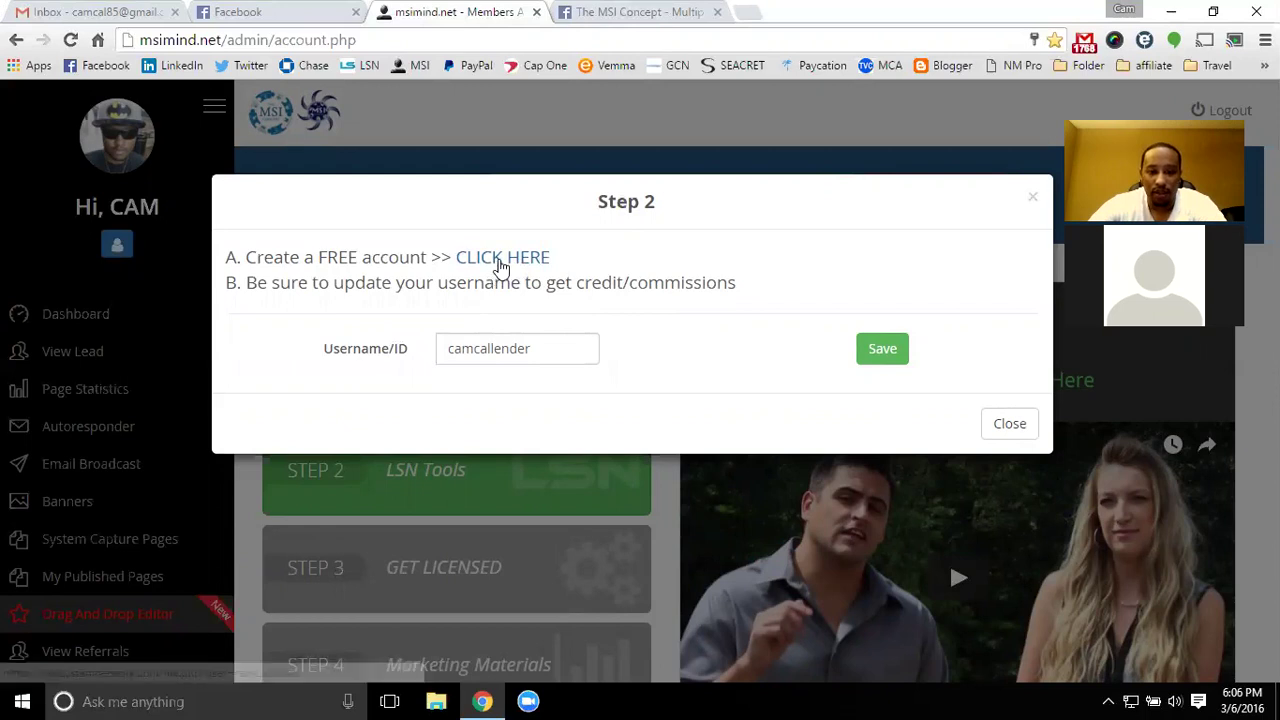
{"action": "left_click_drag", "start_coordinate": [577, 352], "coordinate": [380, 346]}
{"action": "left_click", "coordinate": [683, 343]}
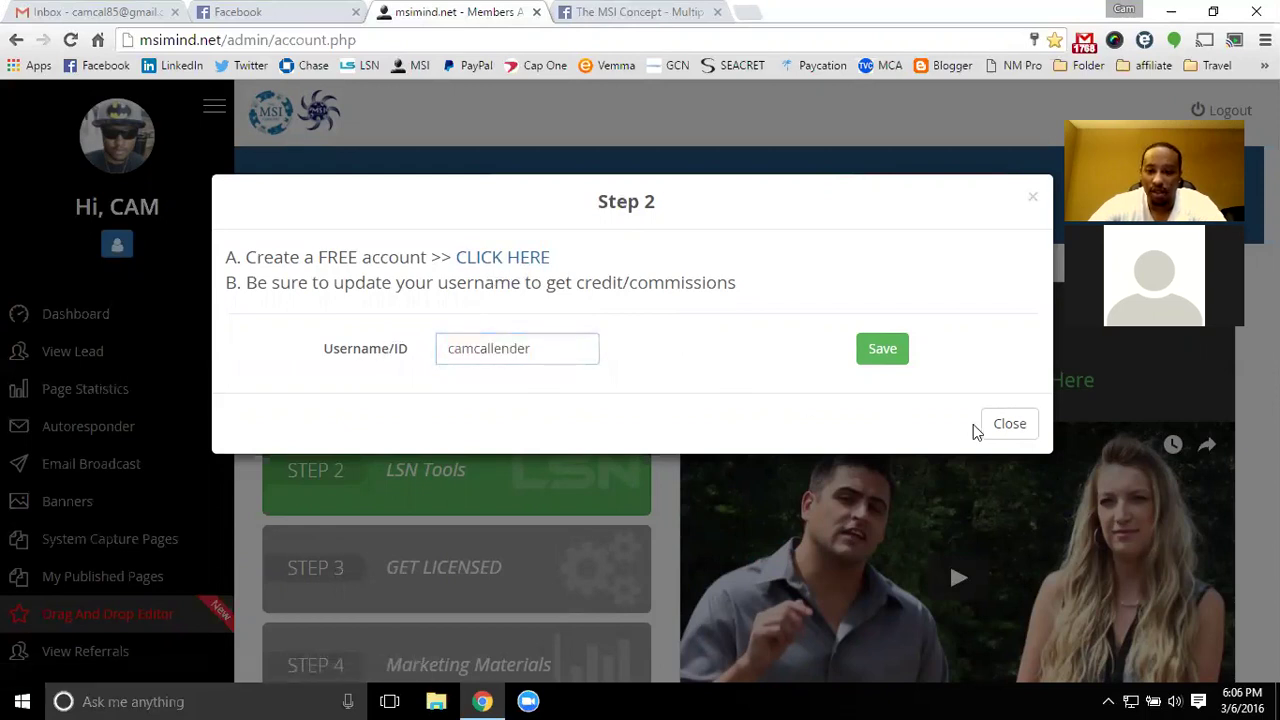
{"action": "left_click", "coordinate": [1000, 424]}
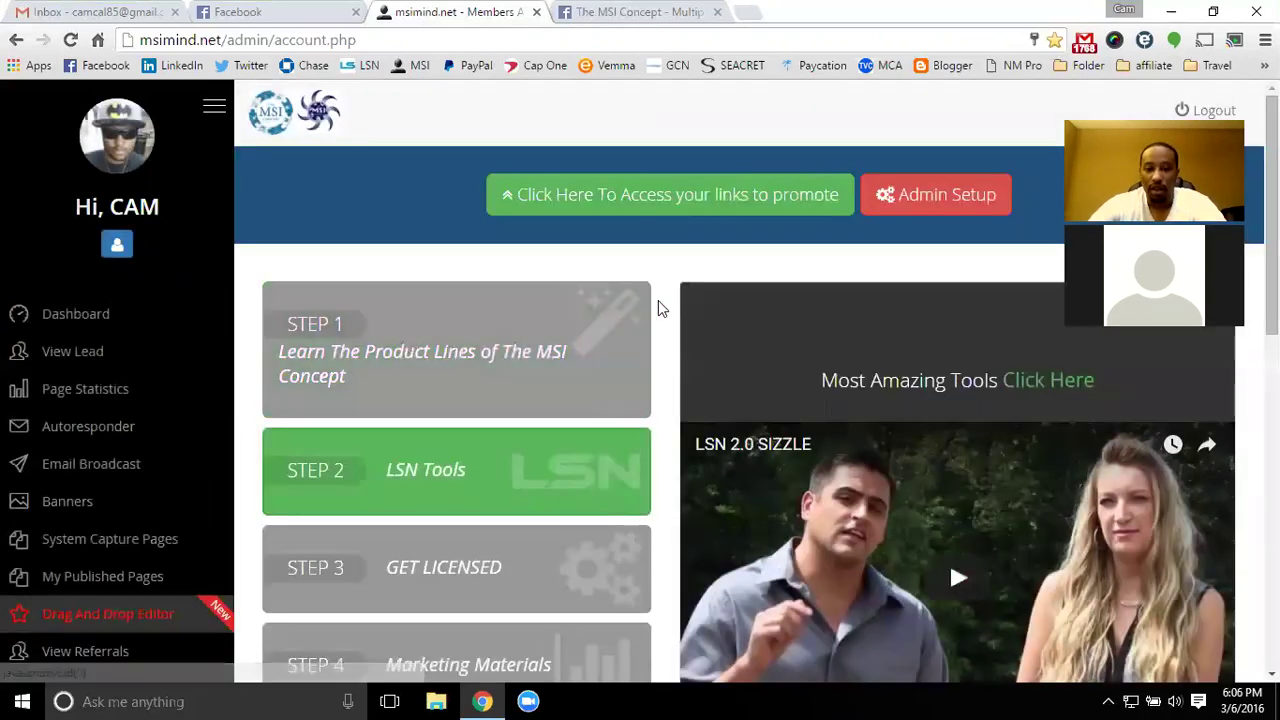
Show the Step 3 GET LICENSED content and review its product-line signup links
{"action": "scroll", "coordinate": [651, 449], "scroll_direction": "down", "scroll_amount": 1}
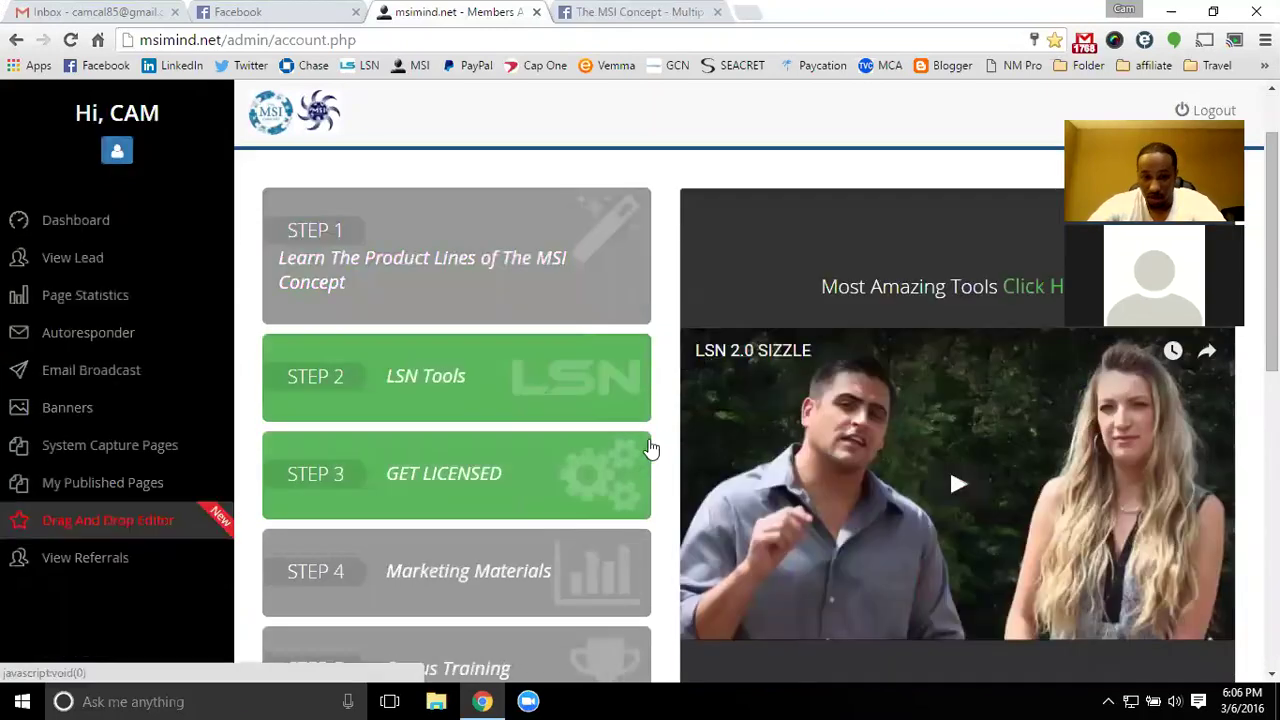
{"action": "left_click", "coordinate": [493, 463]}
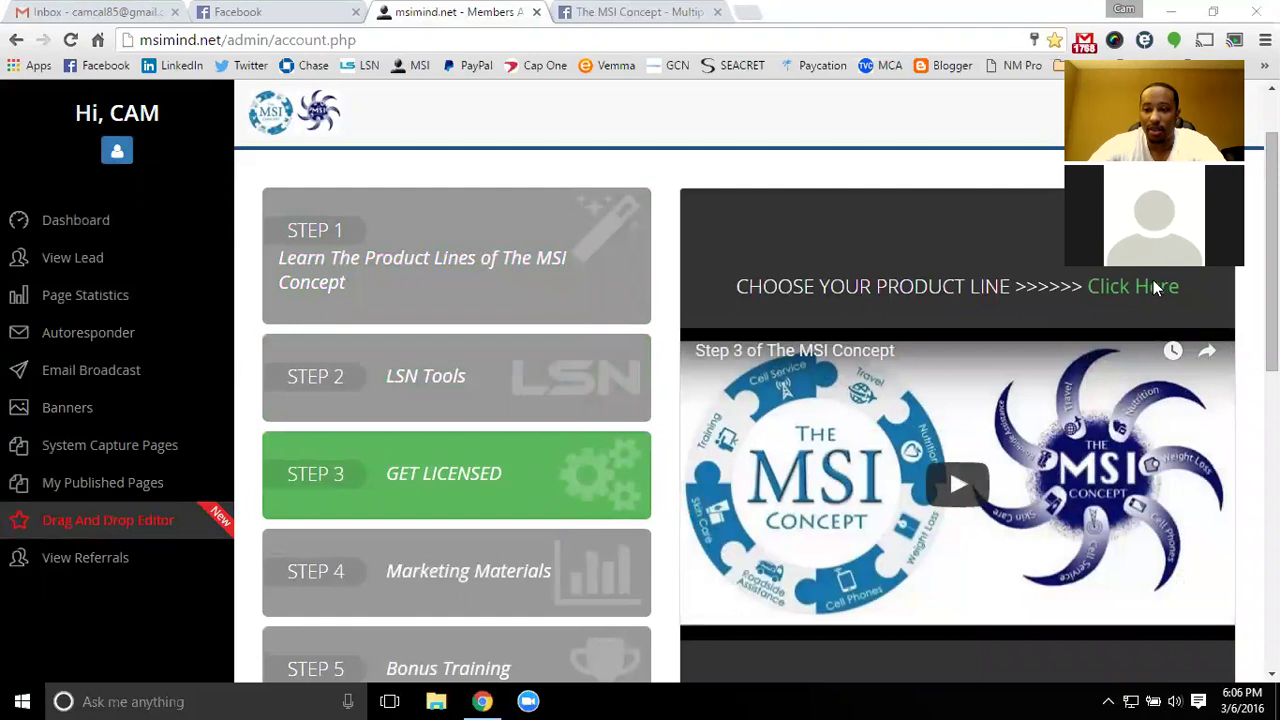
{"action": "left_click", "coordinate": [1147, 290]}
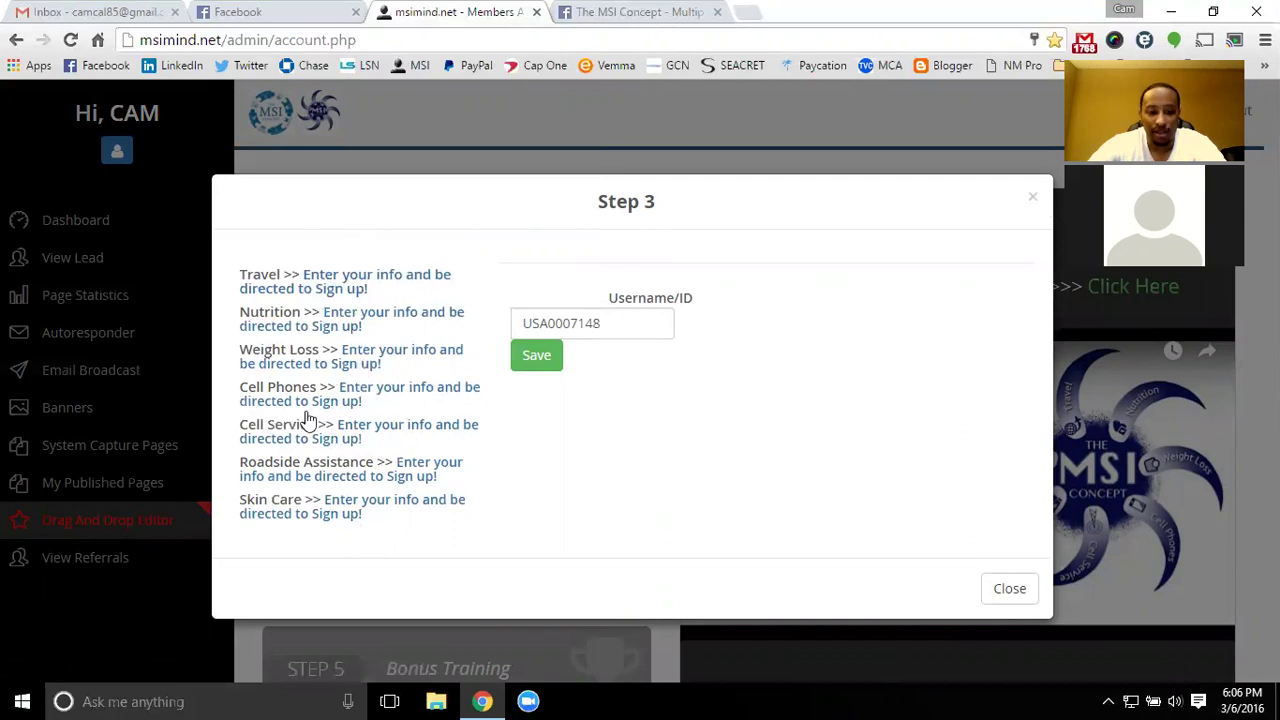
{"action": "left_click", "coordinate": [1010, 589]}
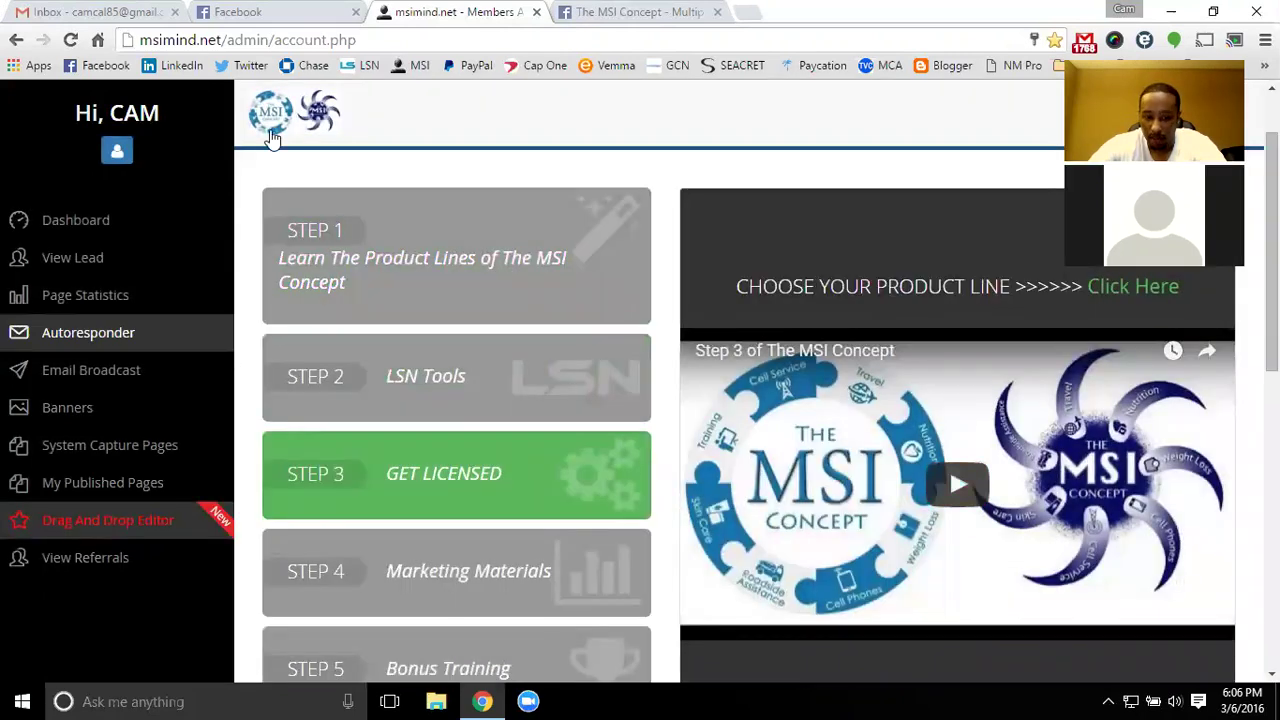
Show the Step 4 Marketing Materials content and open its offline-materials links
{"action": "scroll", "coordinate": [505, 290], "scroll_direction": "down", "scroll_amount": 4}
{"action": "scroll", "coordinate": [500, 295], "scroll_direction": "up", "scroll_amount": 1}
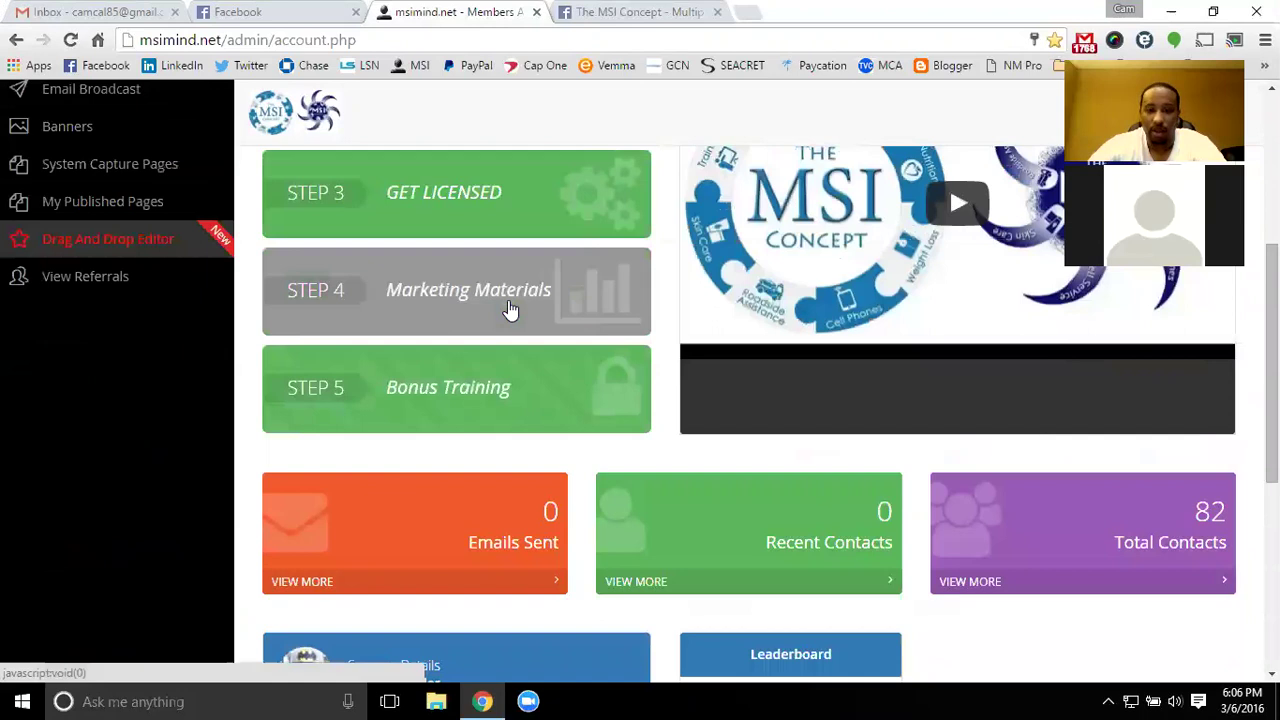
{"action": "left_click", "coordinate": [495, 298]}
{"action": "scroll", "coordinate": [603, 383], "scroll_direction": "up", "scroll_amount": 3}
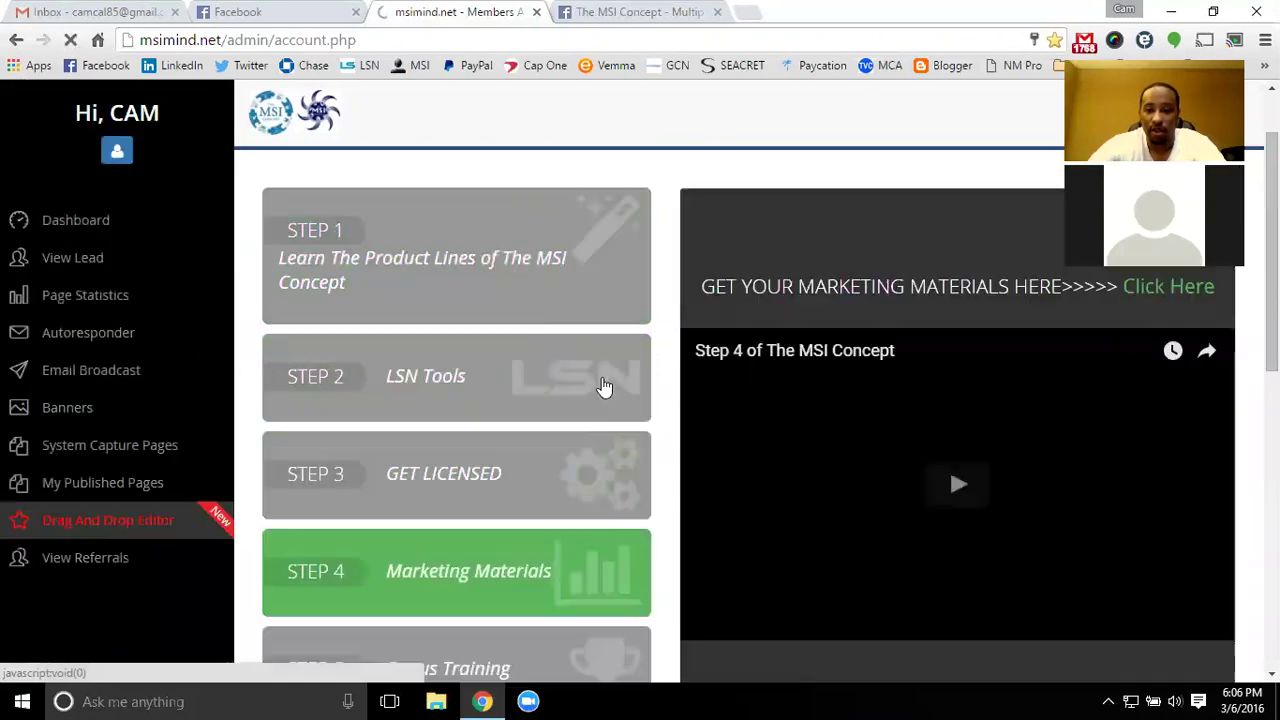
{"action": "left_click", "coordinate": [1165, 290]}
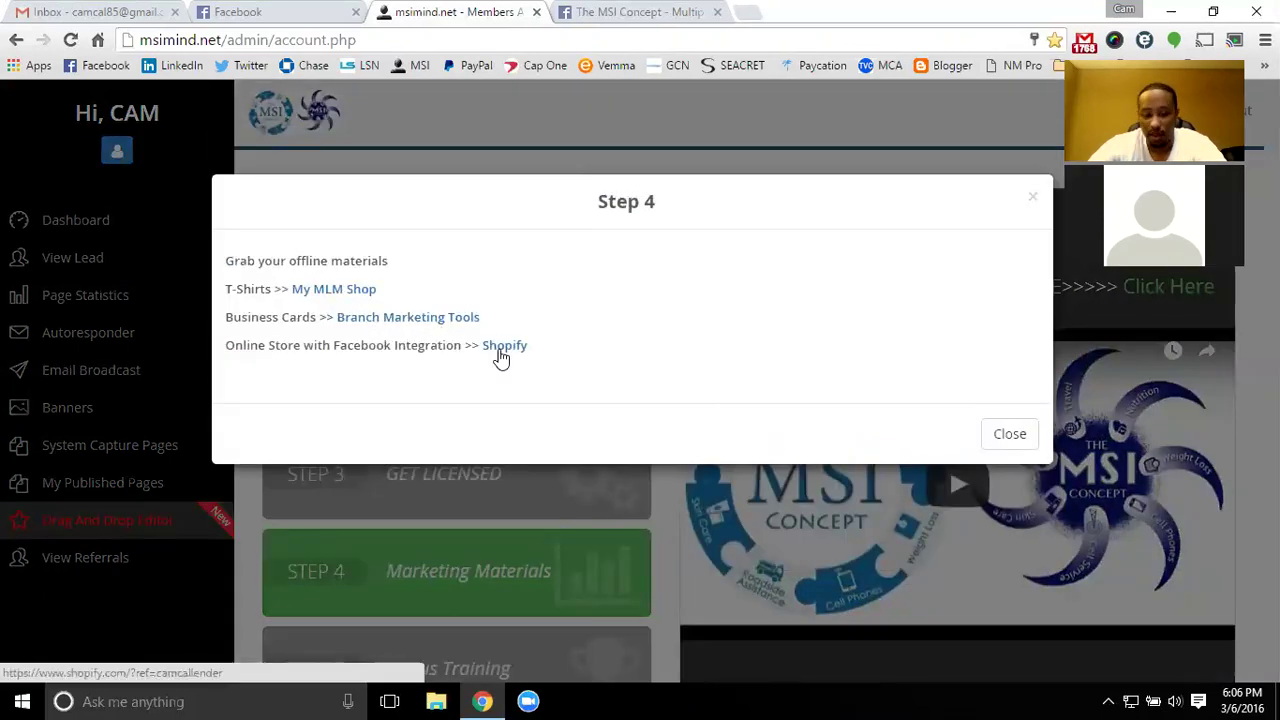
Browse the My MLM Shop T-shirt store's product rows, then go back to the members dashboard
{"action": "left_click", "coordinate": [330, 290]}
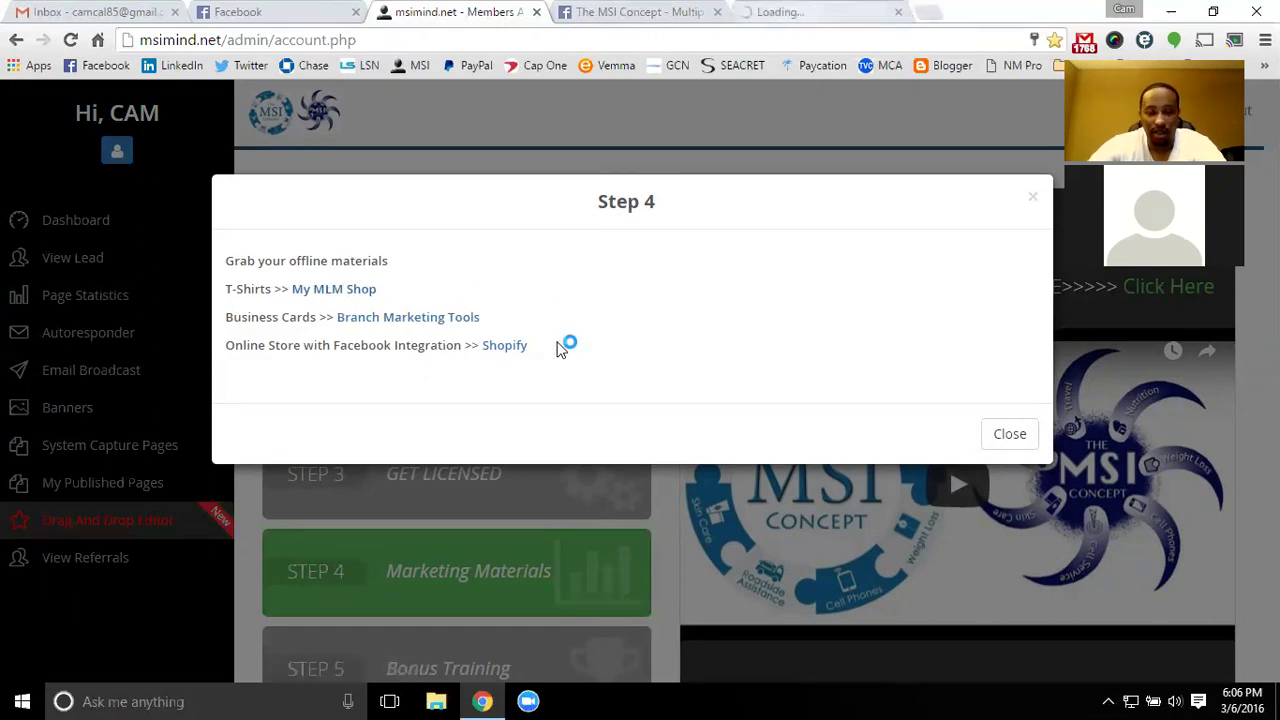
{"action": "left_click", "coordinate": [770, 20]}
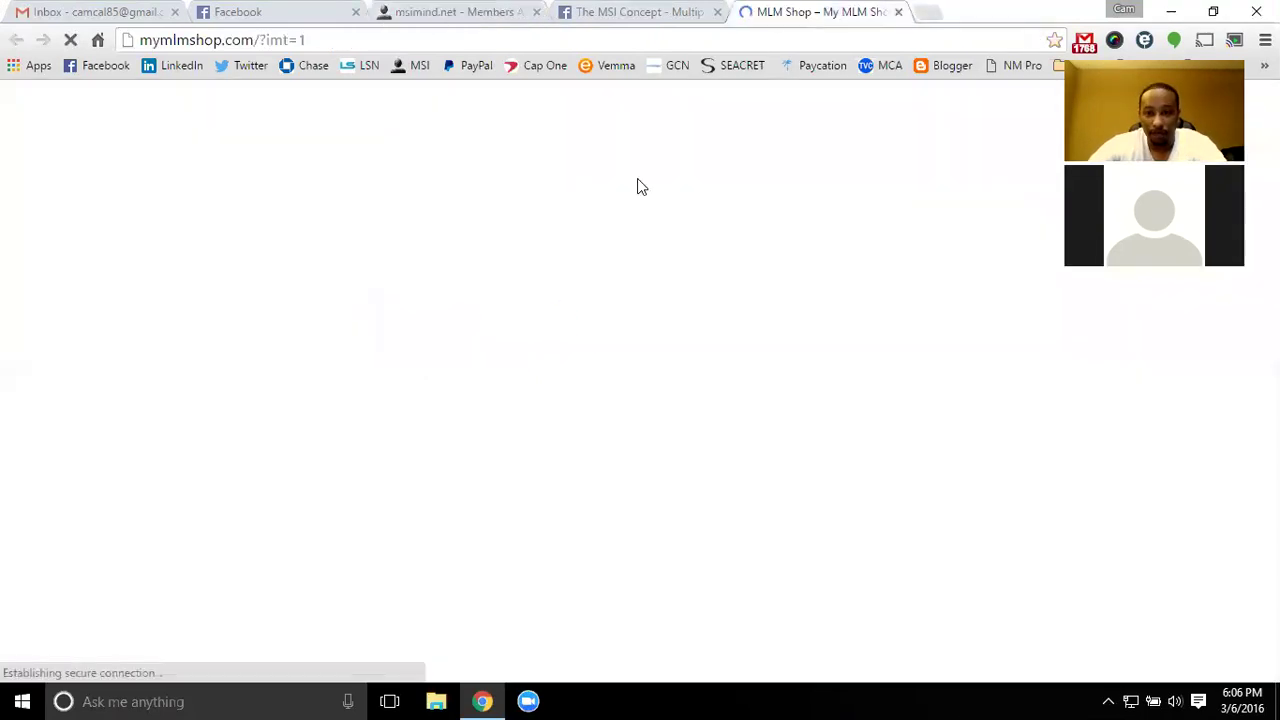
{"action": "scroll", "coordinate": [500, 445], "scroll_direction": "down", "scroll_amount": 5}
{"action": "scroll", "coordinate": [586, 400], "scroll_direction": "down", "scroll_amount": 10}
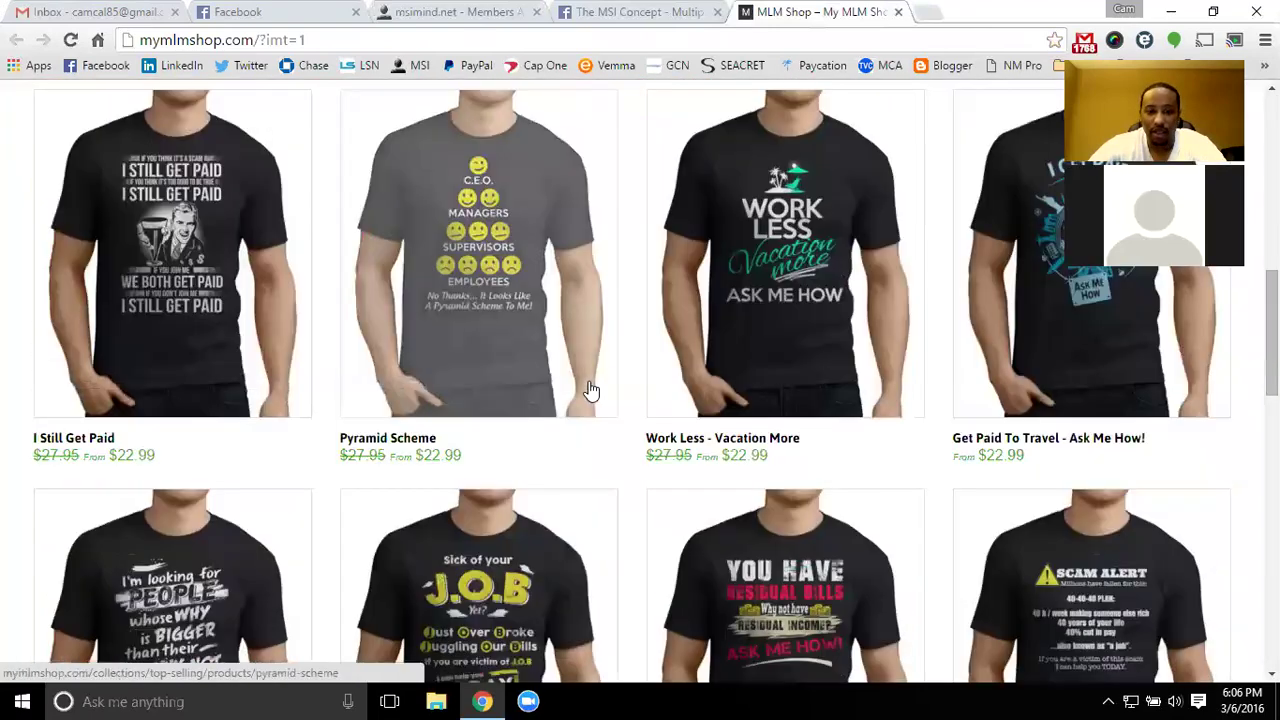
{"action": "scroll", "coordinate": [590, 405], "scroll_direction": "up", "scroll_amount": 3}
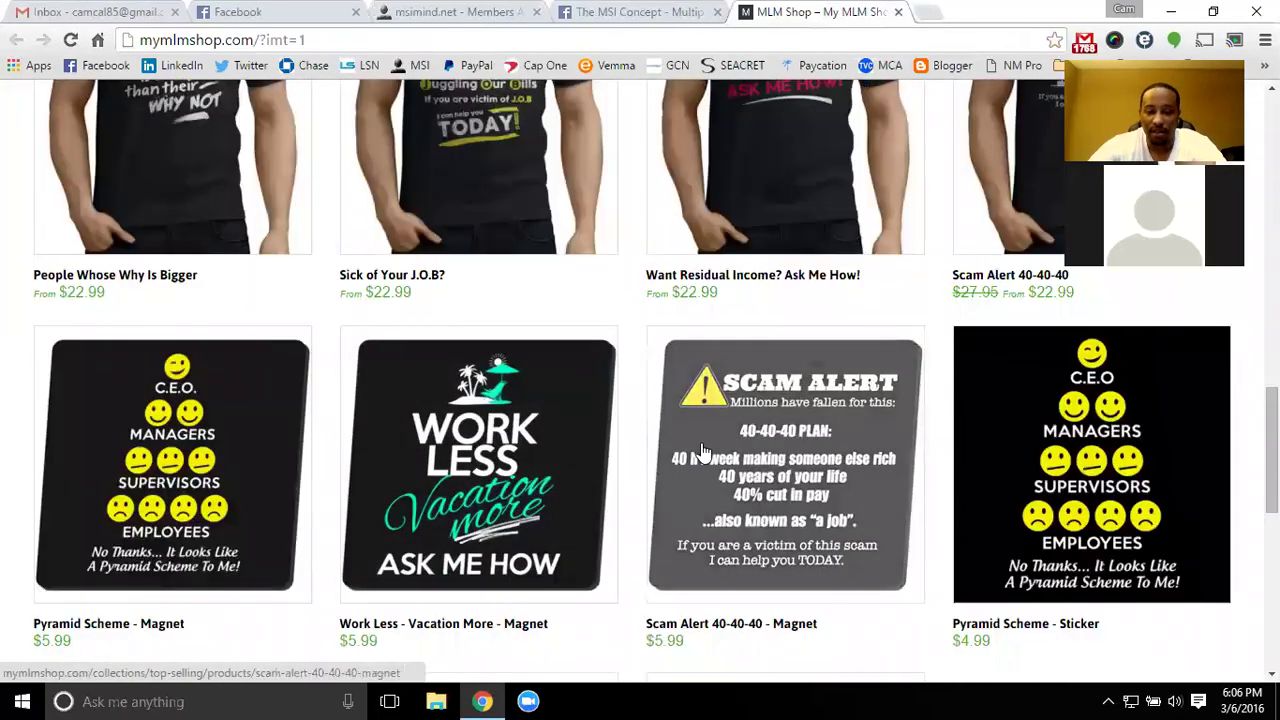
{"action": "scroll", "coordinate": [600, 415], "scroll_direction": "down", "scroll_amount": 5}
{"action": "scroll", "coordinate": [673, 472], "scroll_direction": "down", "scroll_amount": 2}
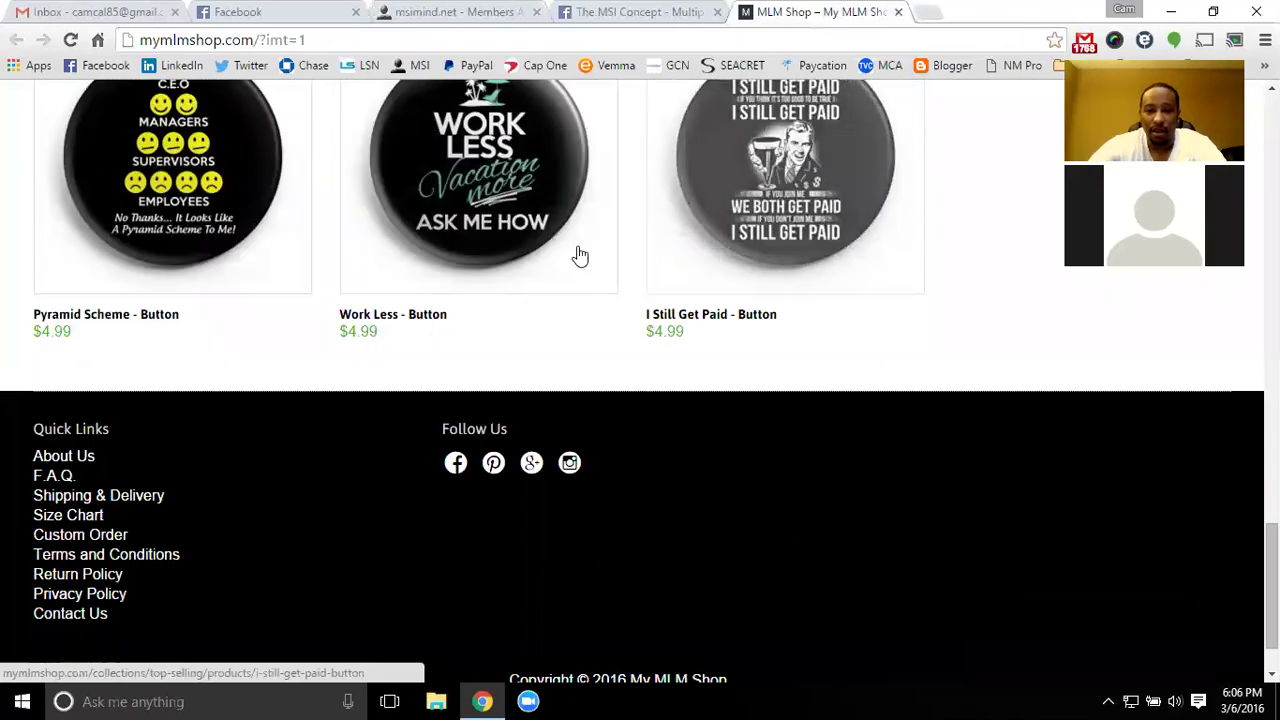
{"action": "scroll", "coordinate": [451, 380], "scroll_direction": "up", "scroll_amount": 2}
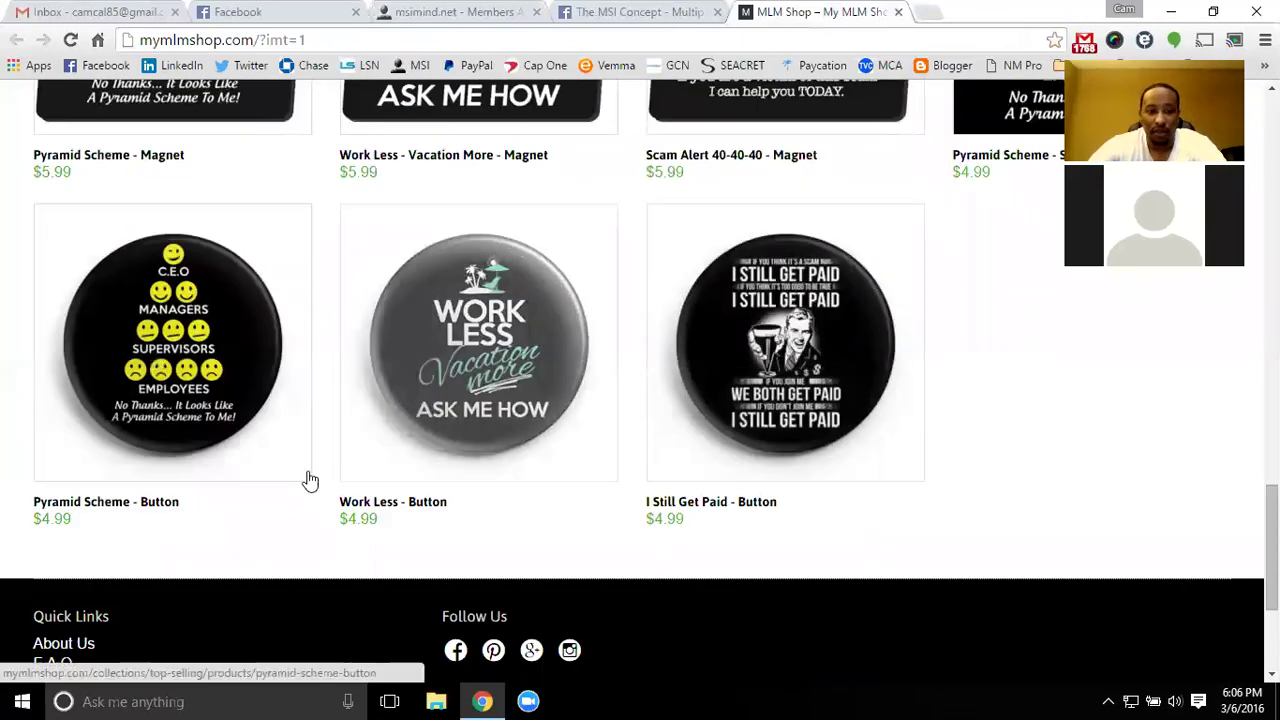
{"action": "scroll", "coordinate": [530, 434], "scroll_direction": "down", "scroll_amount": 3}
{"action": "scroll", "coordinate": [537, 430], "scroll_direction": "up", "scroll_amount": 6}
{"action": "scroll", "coordinate": [537, 428], "scroll_direction": "up", "scroll_amount": 15}
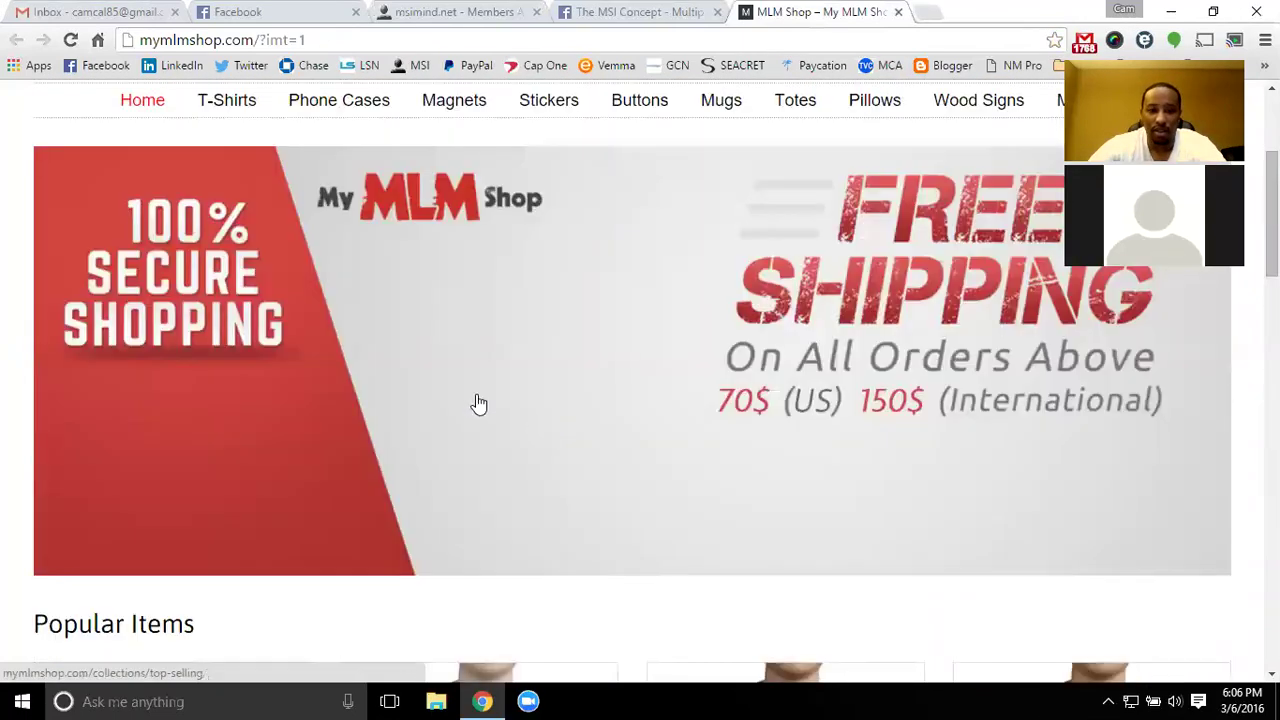
{"action": "left_click", "coordinate": [620, 10]}
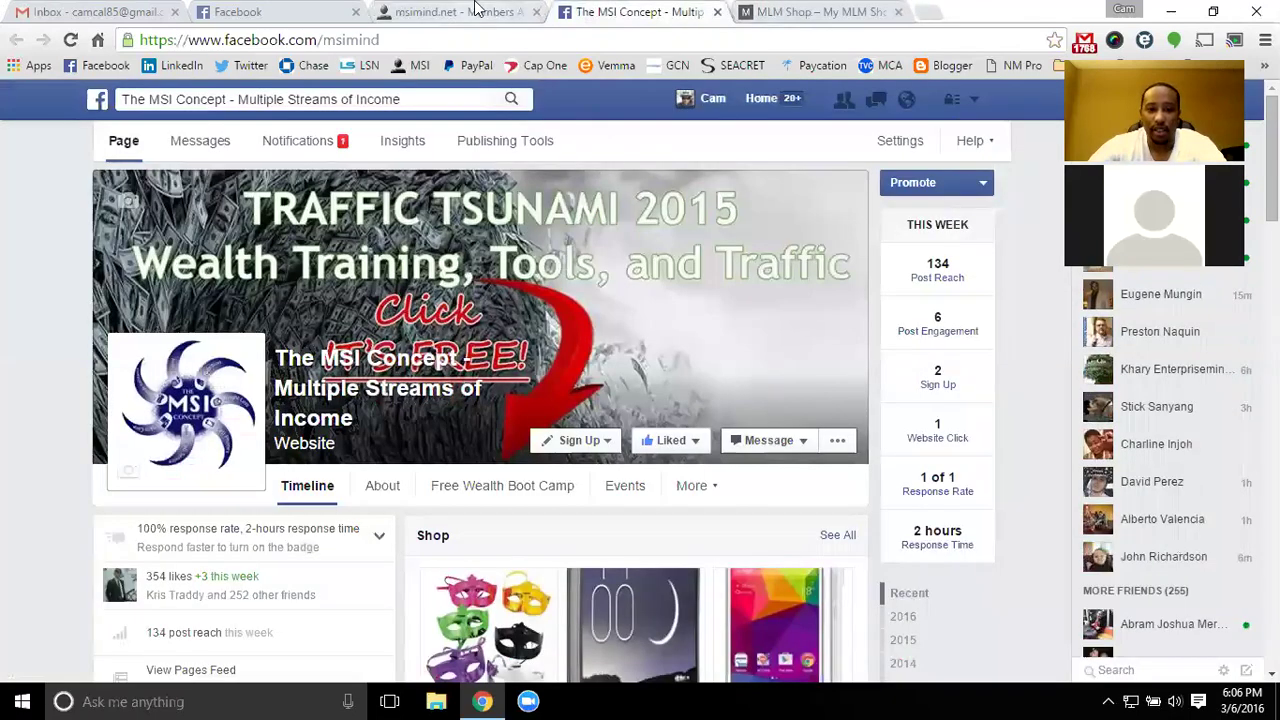
{"action": "left_click", "coordinate": [480, 12]}
Close the Step 4 dialog and move the dashboard on to Step 5
{"action": "left_click", "coordinate": [1006, 436]}
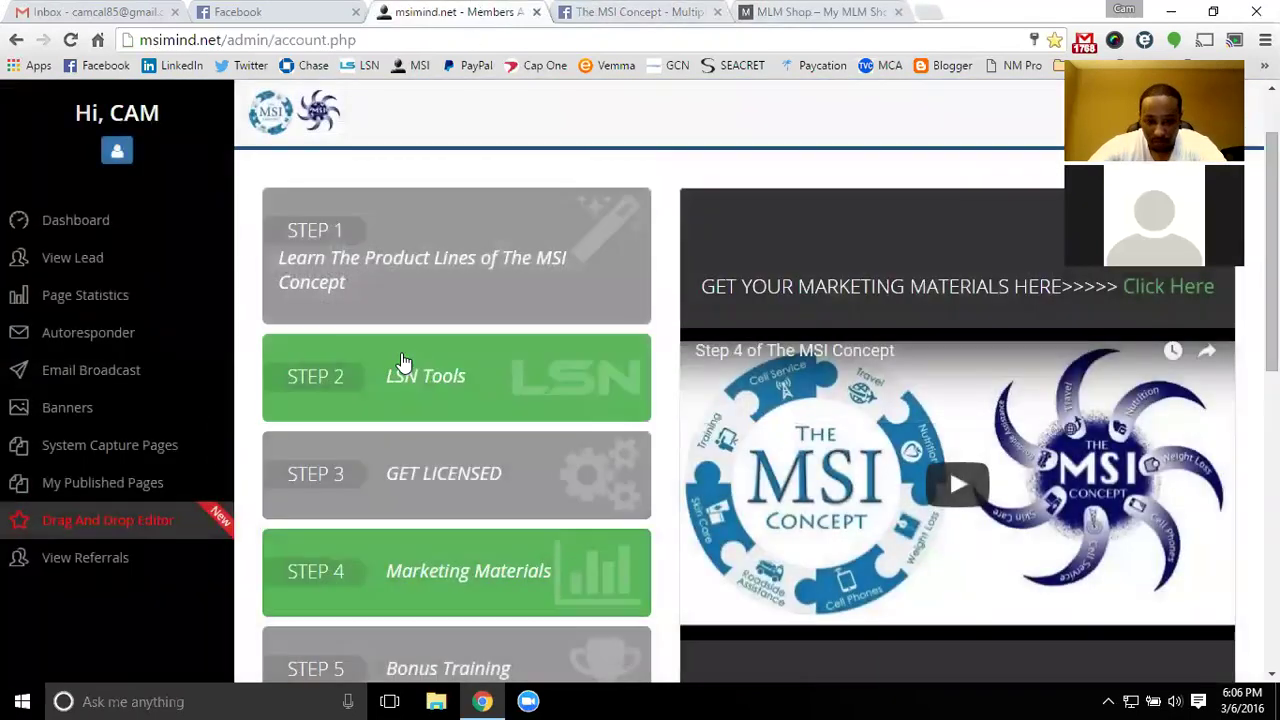
{"action": "scroll", "coordinate": [443, 414], "scroll_direction": "down", "scroll_amount": 3}
{"action": "left_click", "coordinate": [575, 386]}
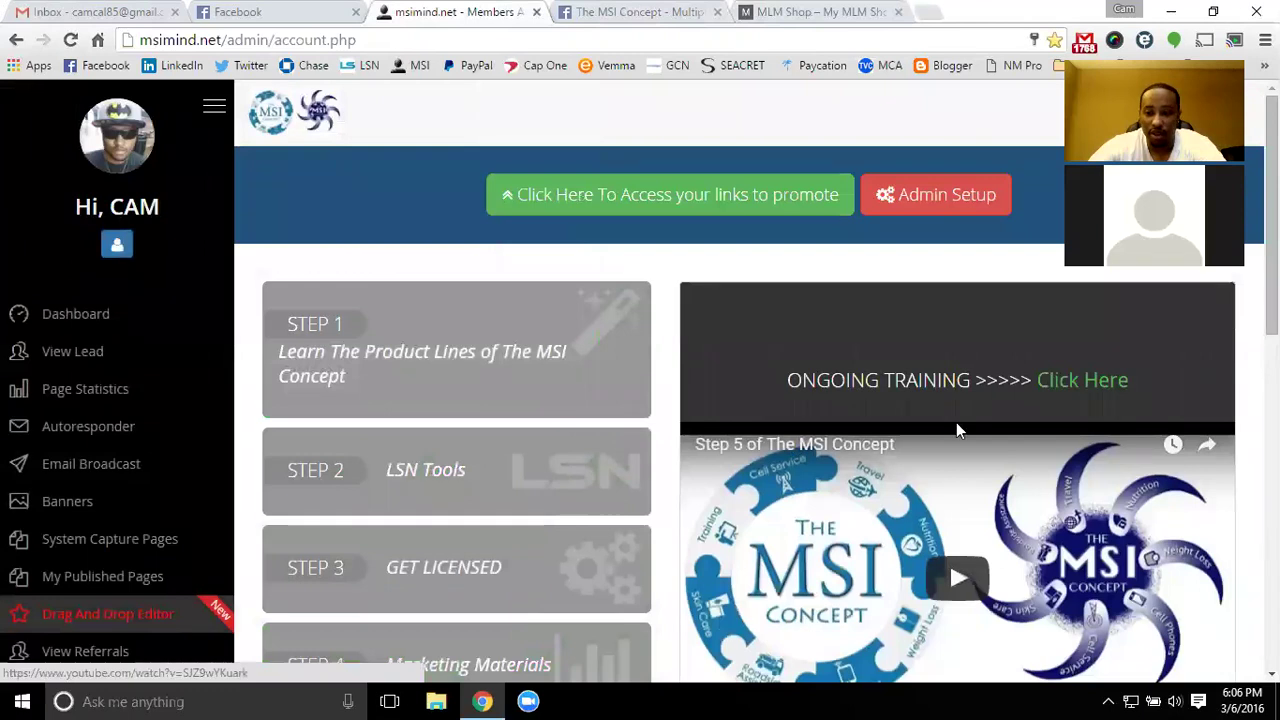
Scroll through the Step 5 bonus training list of links, then close it
{"action": "left_click", "coordinate": [1097, 385]}
{"action": "scroll", "coordinate": [335, 305], "scroll_direction": "down", "scroll_amount": 2}
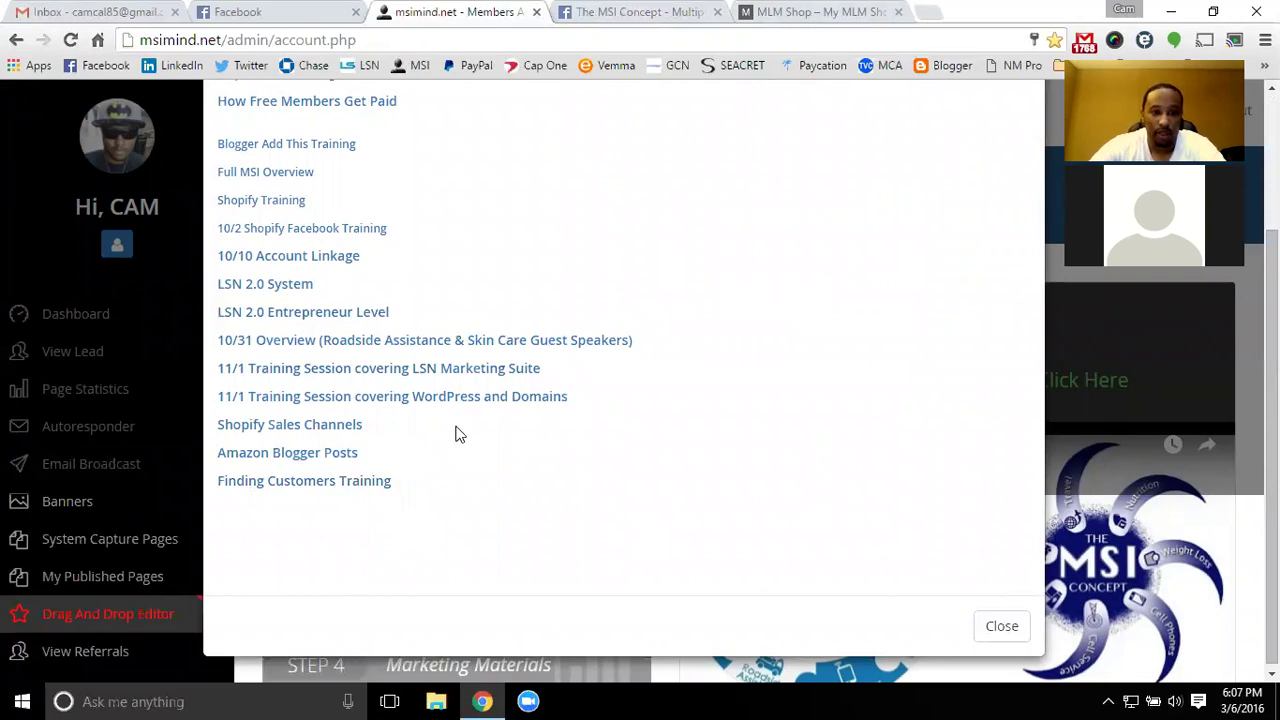
{"action": "scroll", "coordinate": [455, 434], "scroll_direction": "up", "scroll_amount": 2}
{"action": "scroll", "coordinate": [420, 330], "scroll_direction": "down", "scroll_amount": 2}
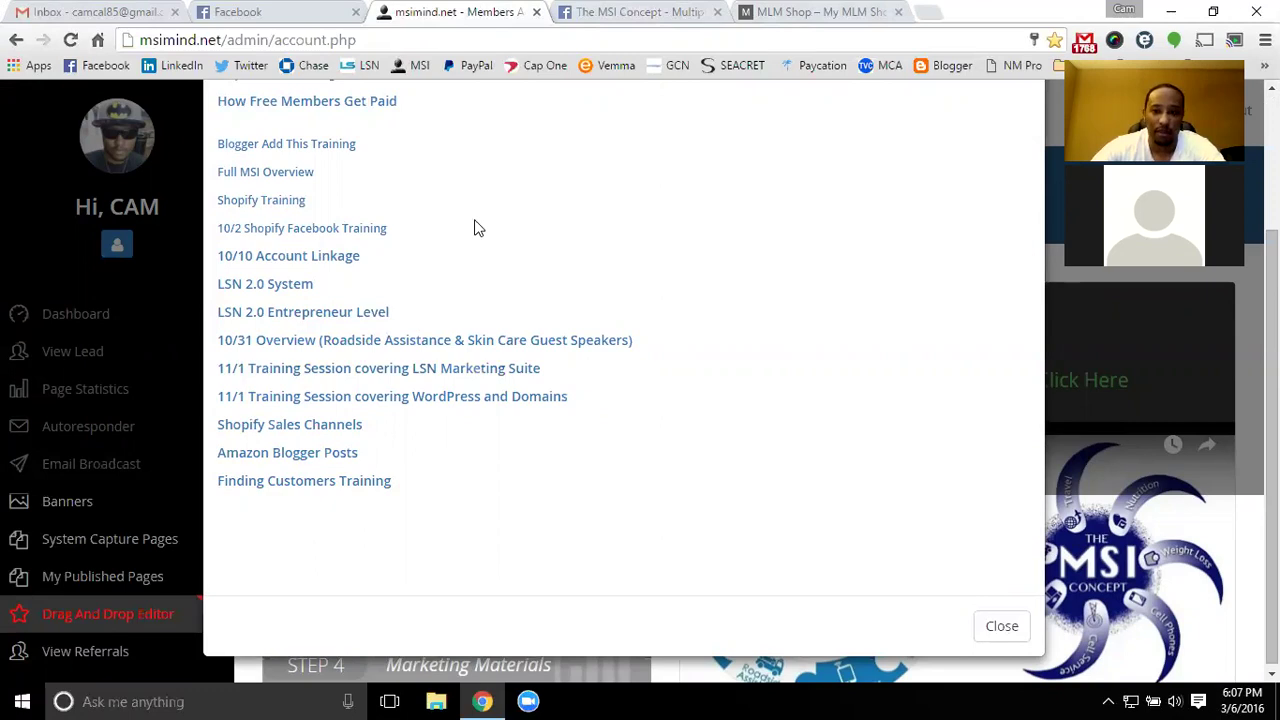
{"action": "scroll", "coordinate": [478, 240], "scroll_direction": "up", "scroll_amount": 2}
{"action": "scroll", "coordinate": [476, 321], "scroll_direction": "down", "scroll_amount": 1}
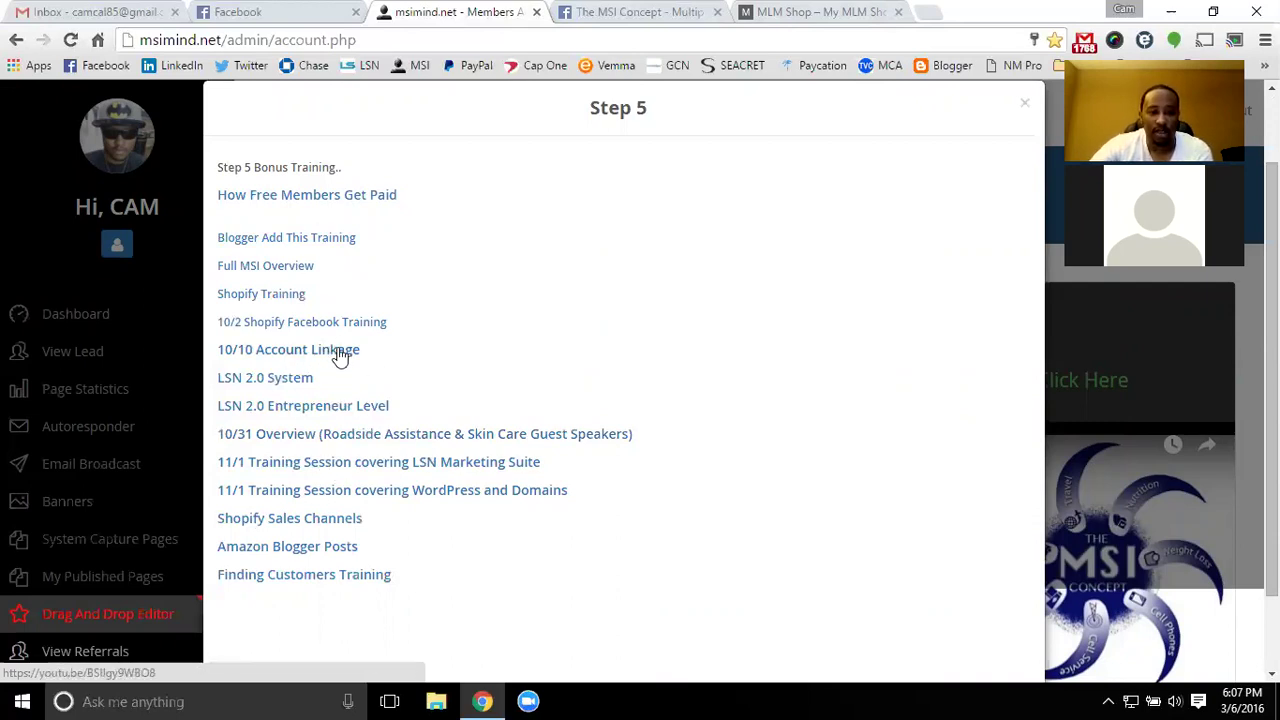
{"action": "scroll", "coordinate": [470, 420], "scroll_direction": "down", "scroll_amount": 2}
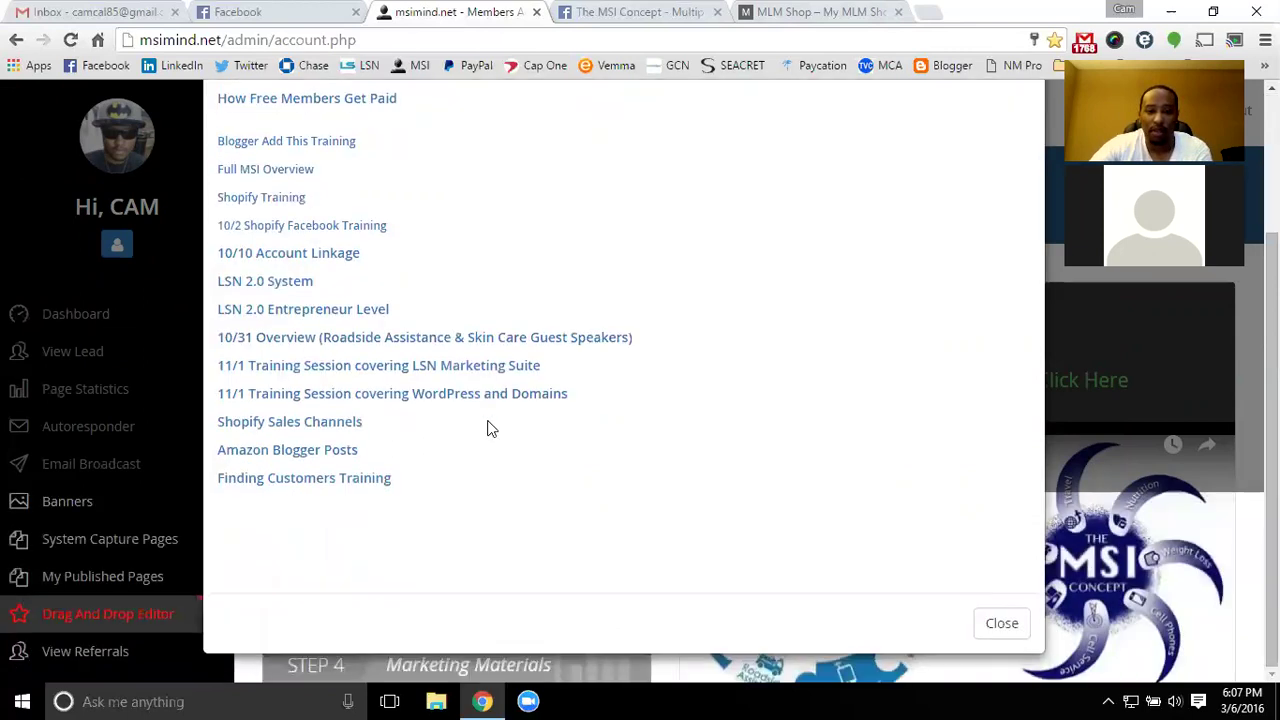
{"action": "left_click", "coordinate": [1002, 624]}
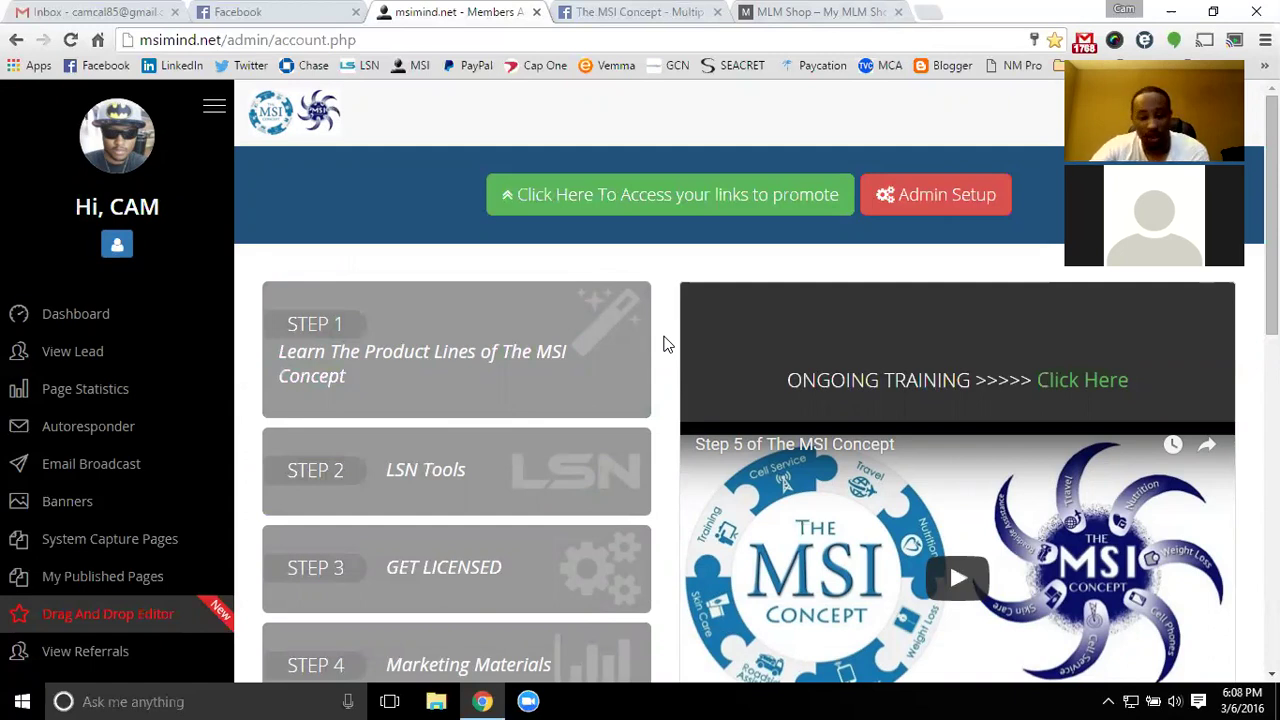
{"action": "scroll", "coordinate": [667, 344], "scroll_direction": "down", "scroll_amount": 8}
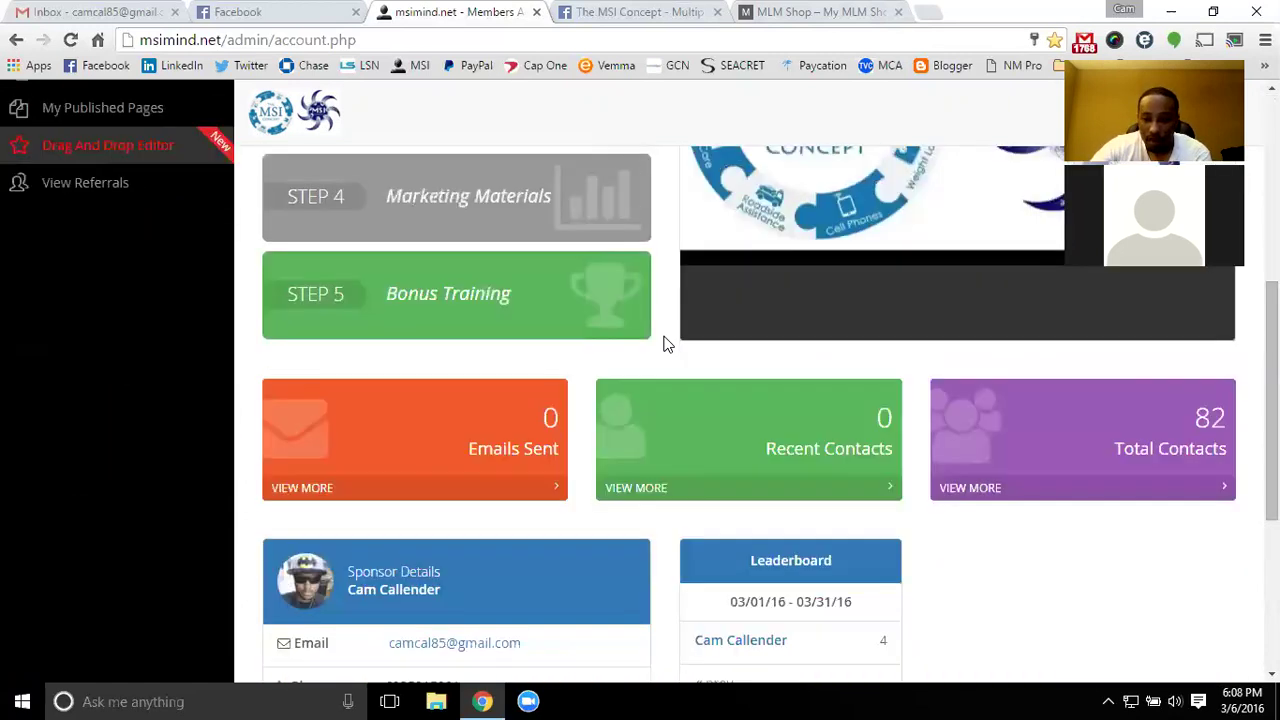
{"action": "scroll", "coordinate": [690, 494], "scroll_direction": "up", "scroll_amount": 8}
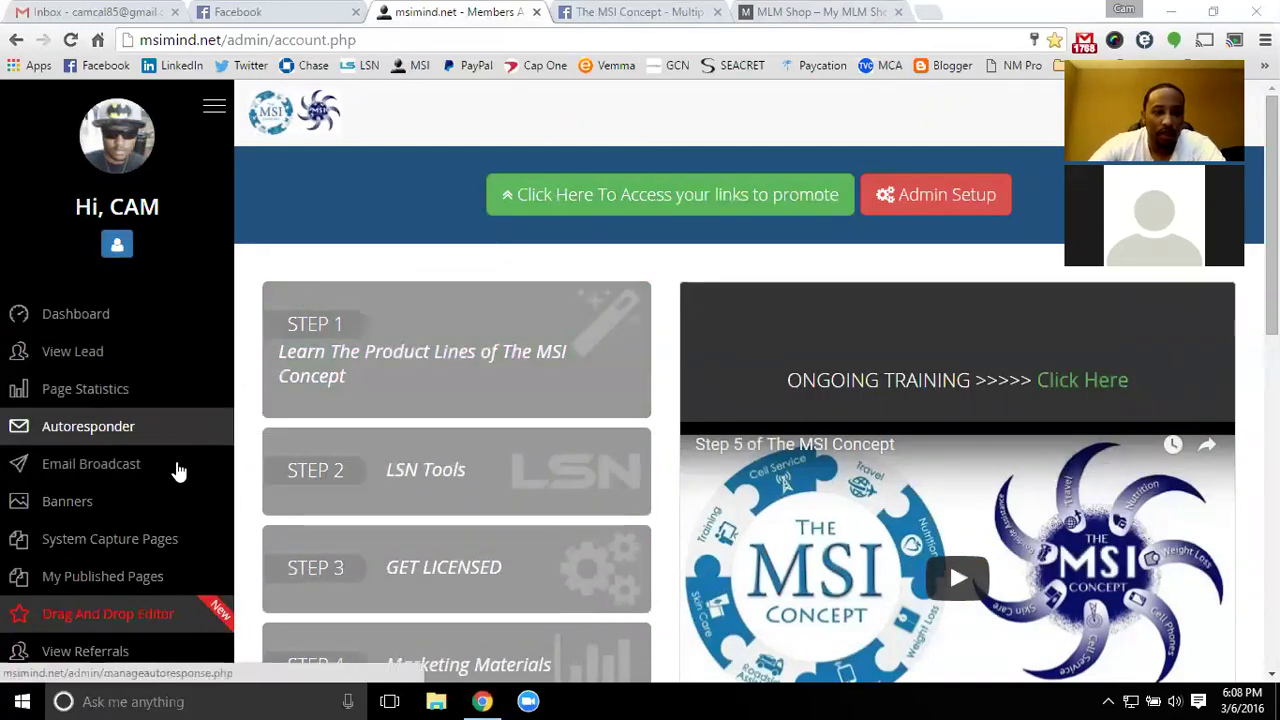
{"action": "scroll", "coordinate": [443, 343], "scroll_direction": "down", "scroll_amount": 1}
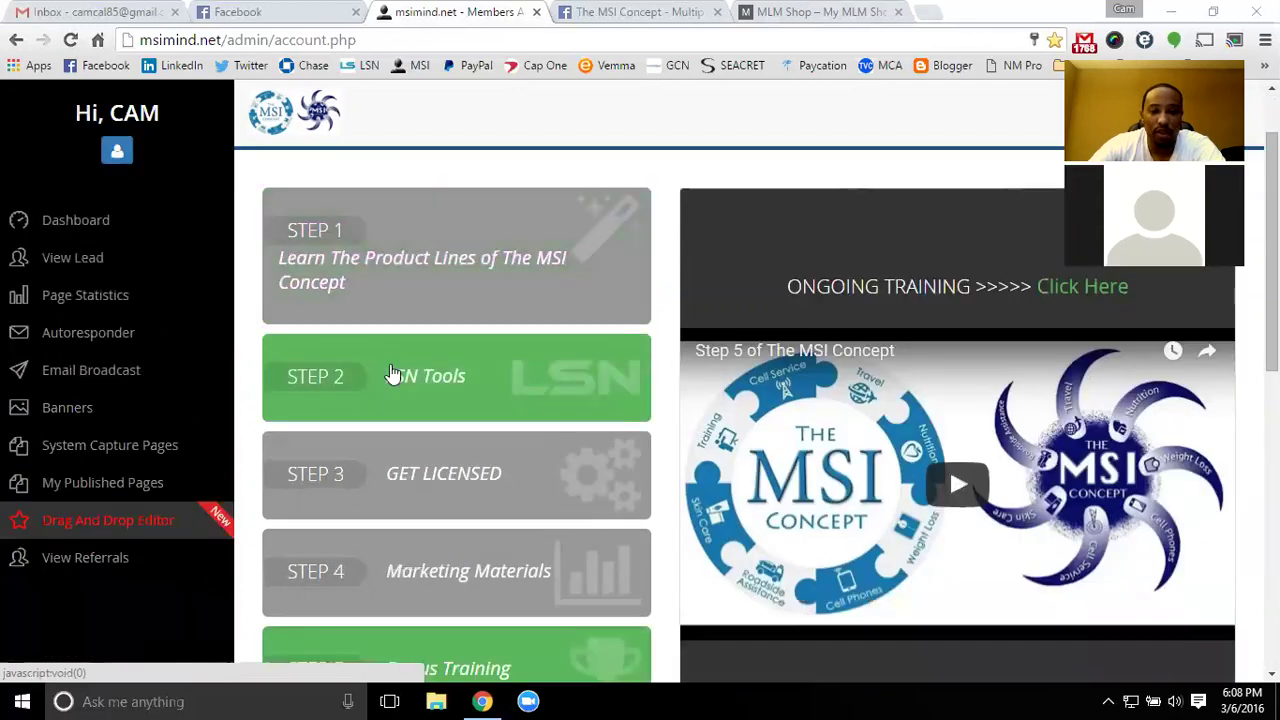
{"action": "scroll", "coordinate": [393, 374], "scroll_direction": "up", "scroll_amount": 1}
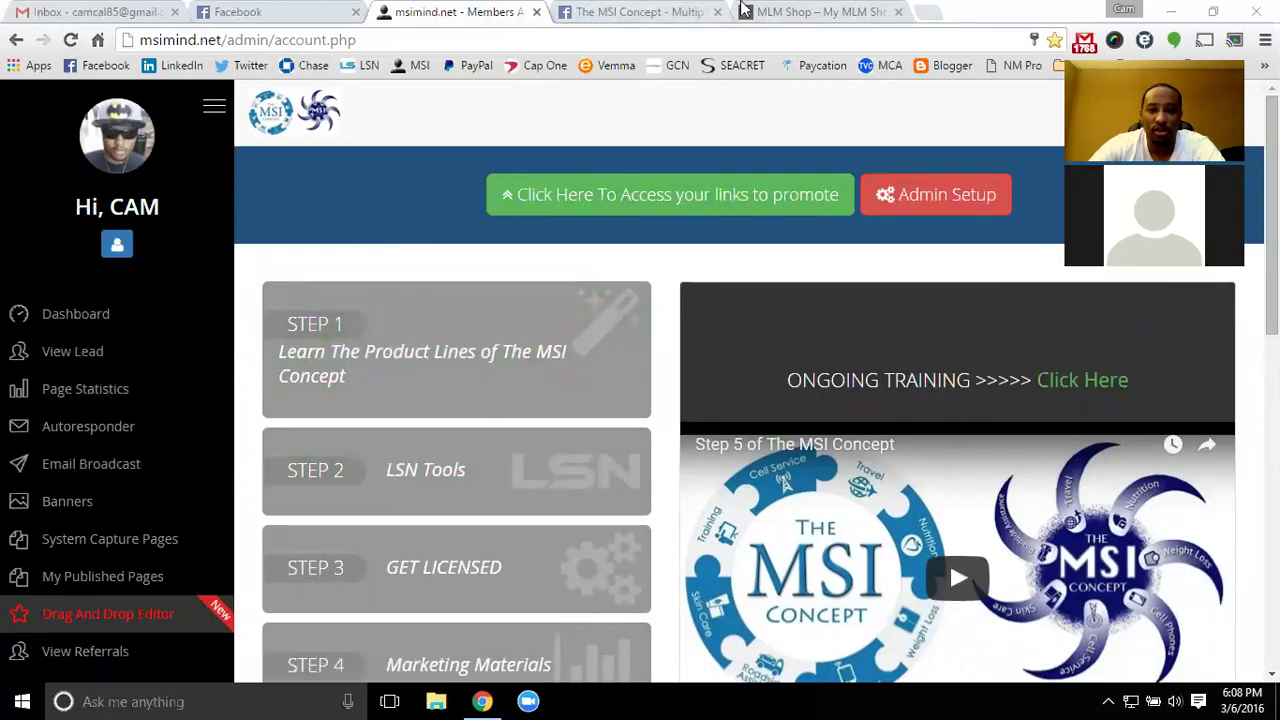
In a new tab, enter the presenter's channel address and load its .org suggestion
{"action": "left_click", "coordinate": [928, 12]}
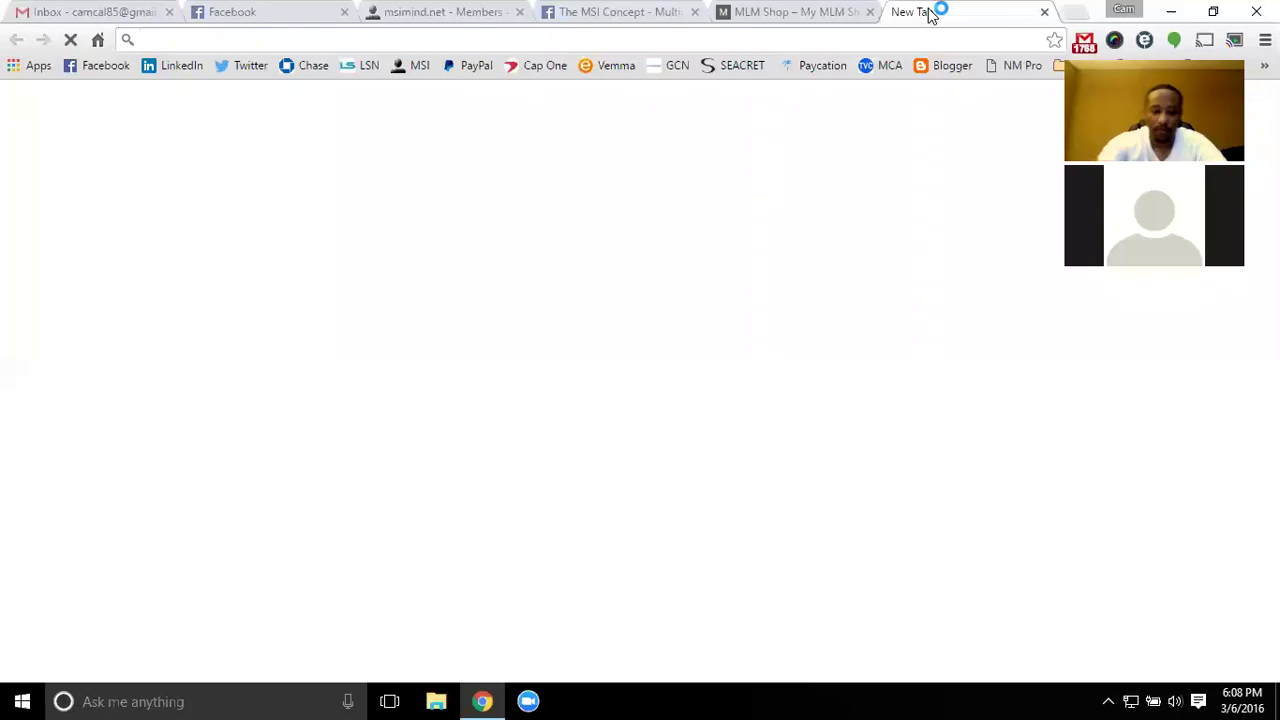
{"action": "type", "text": "cam"}
{"action": "key", "text": "BackSpace"}
{"action": "key", "text": "BackSpace"}
{"action": "type", "text": "amel"}
{"action": "key", "text": "BackSpace"}
{"action": "key", "text": "BackSpace"}
{"action": "type", "text": "callender.com"}
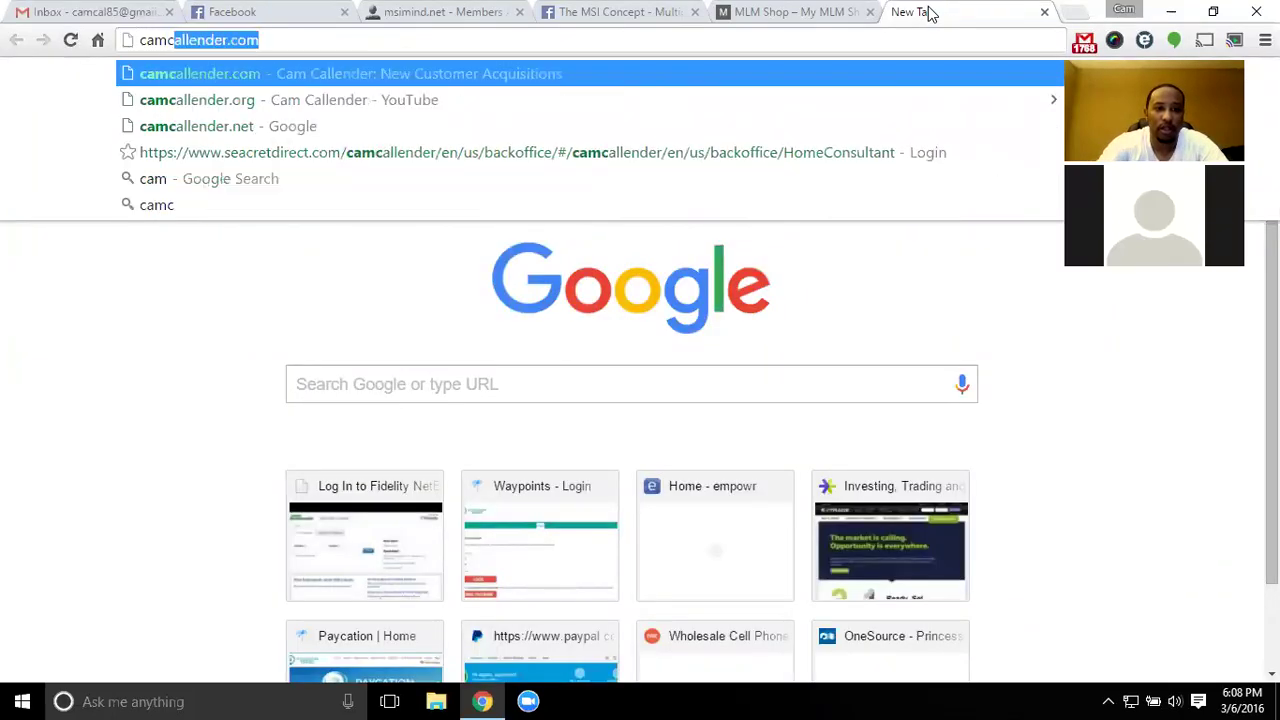
{"action": "key", "text": "Down"}
{"action": "key", "text": "Return"}
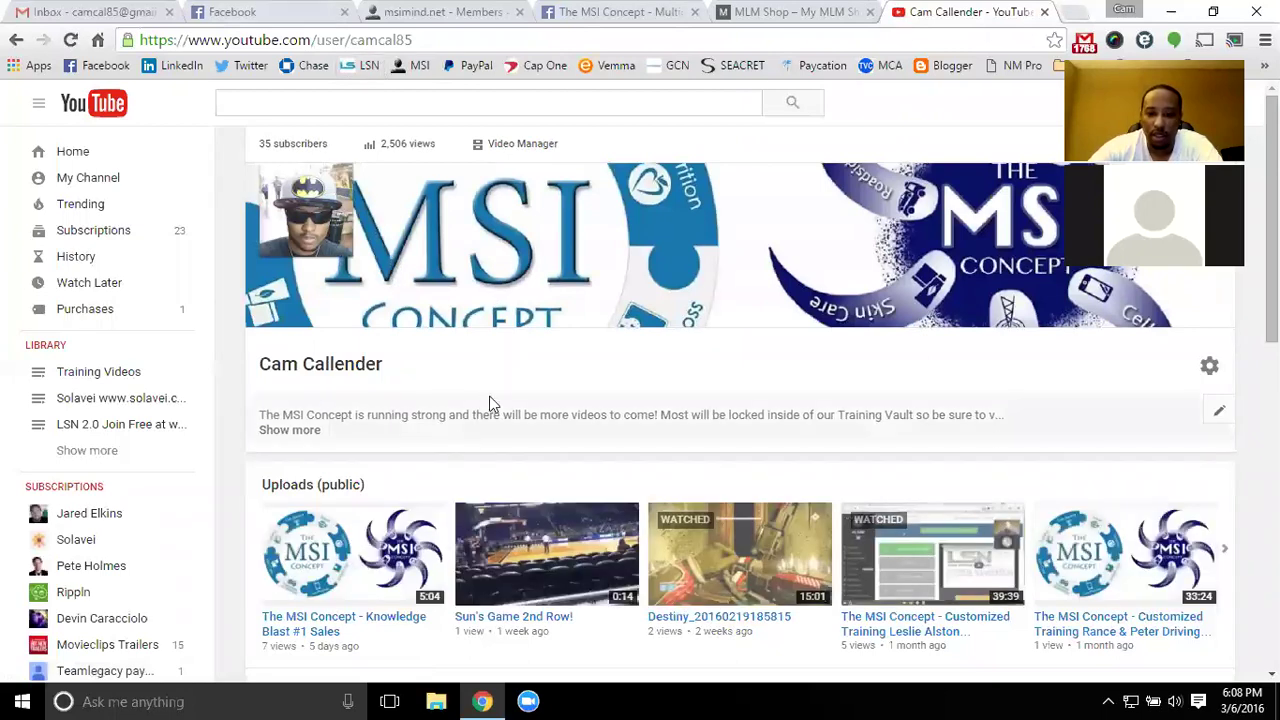
Scroll through the MSI Concept channel's uploads and created playlists
{"action": "scroll", "coordinate": [477, 395], "scroll_direction": "down", "scroll_amount": 3}
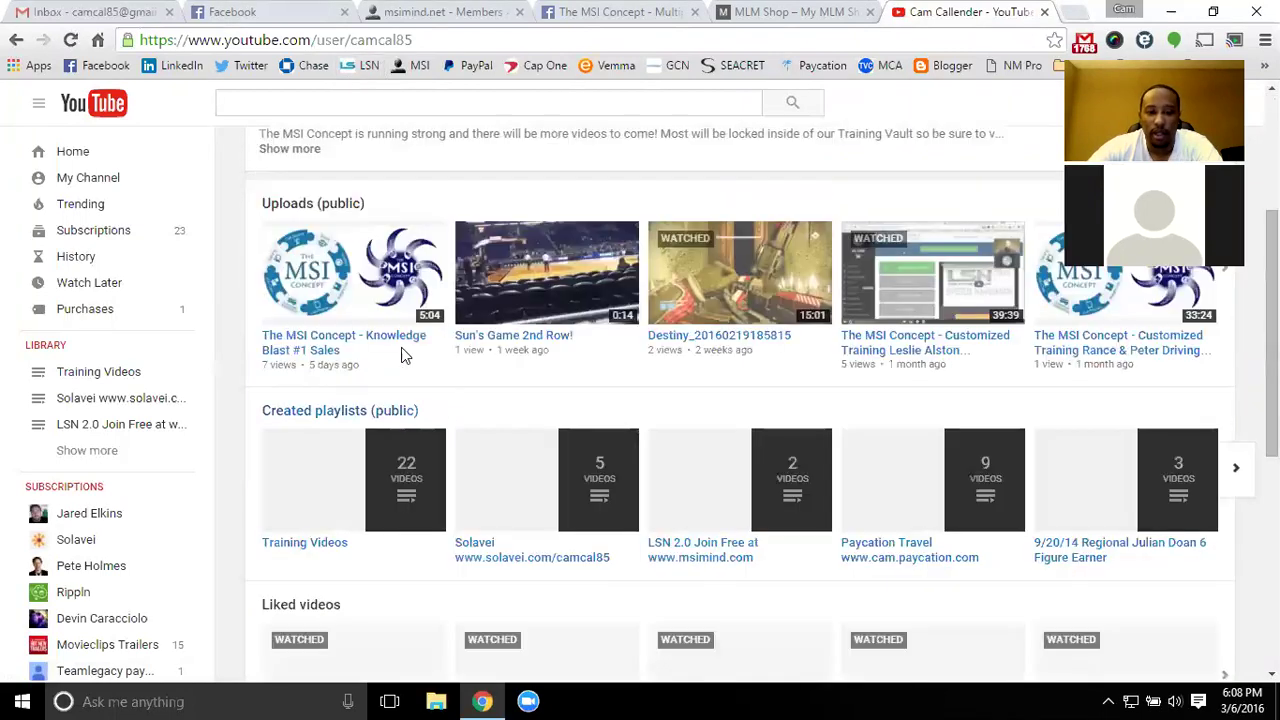
{"action": "scroll", "coordinate": [677, 408], "scroll_direction": "up", "scroll_amount": 3}
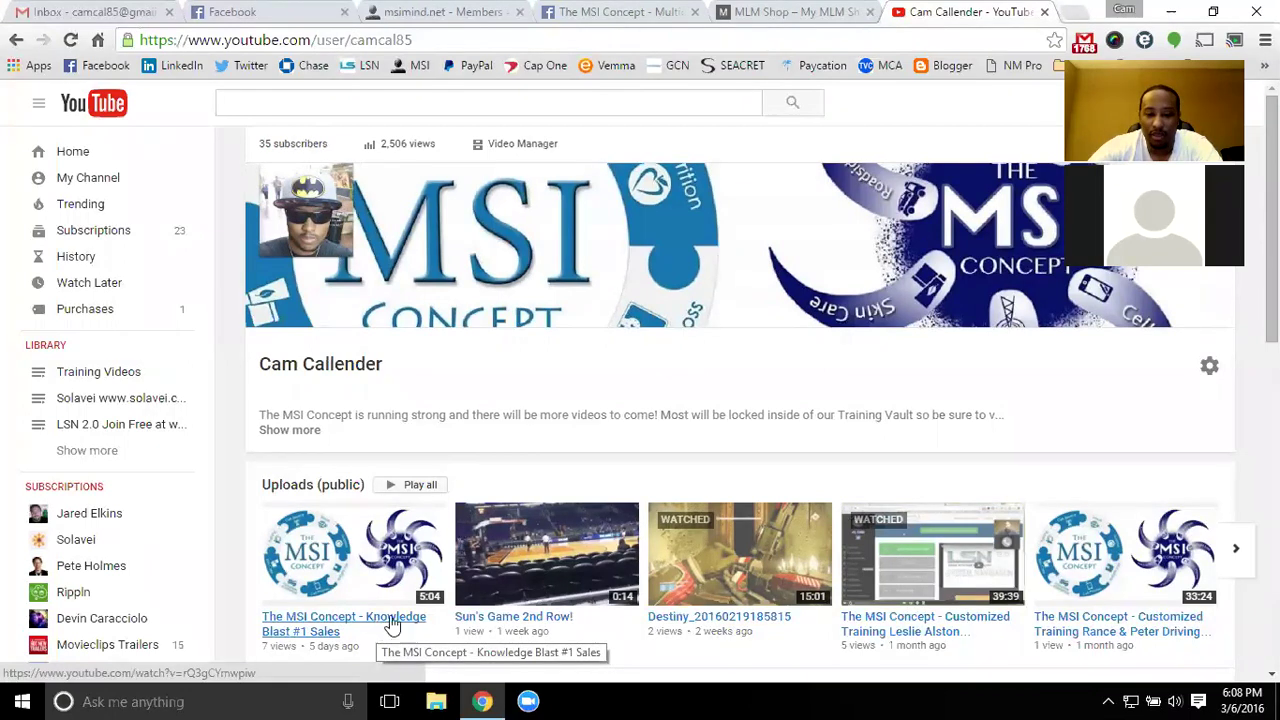
{"action": "scroll", "coordinate": [649, 457], "scroll_direction": "down", "scroll_amount": 2}
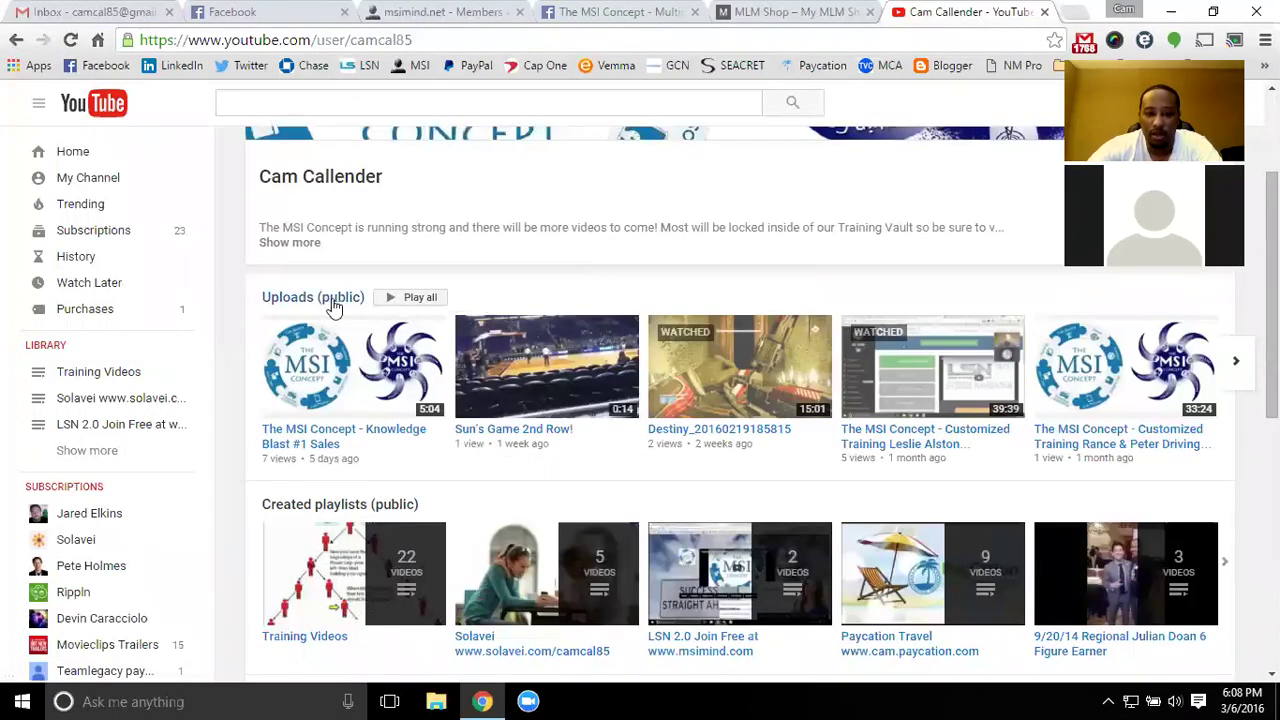
{"action": "scroll", "coordinate": [583, 476], "scroll_direction": "up", "scroll_amount": 2}
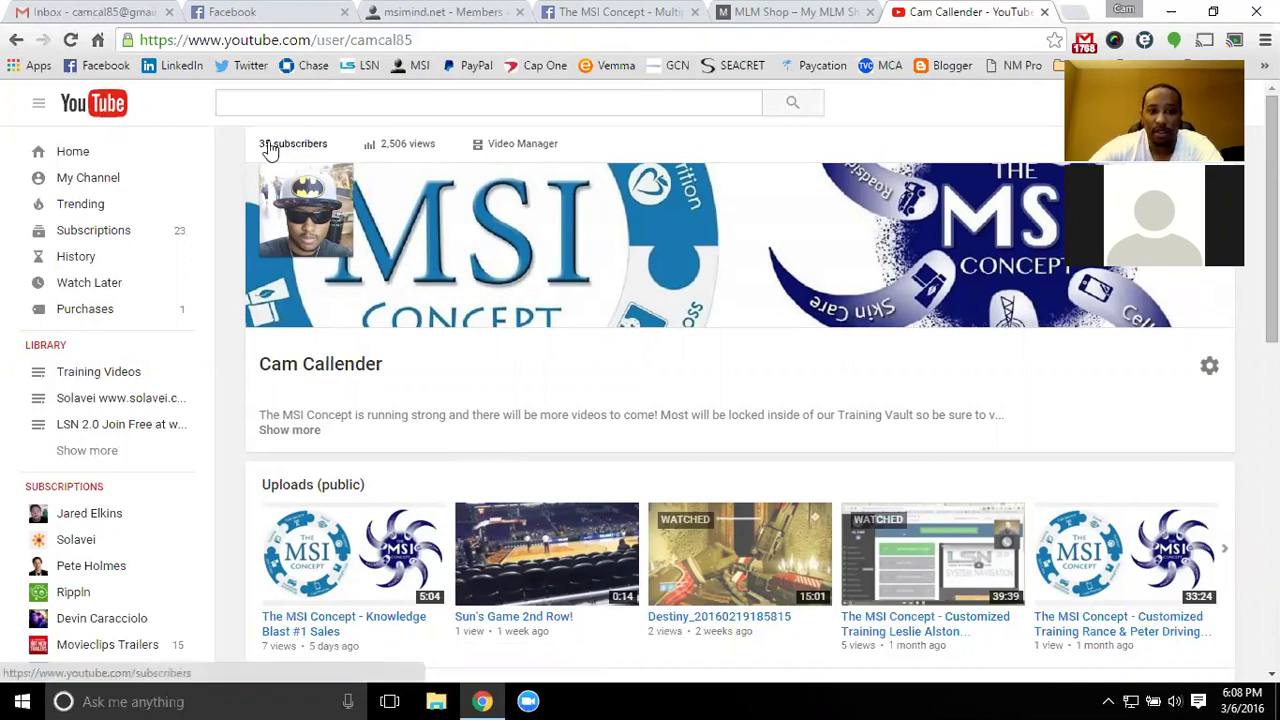
Switch to The MSI Concept Facebook page and open its Events section
{"action": "left_click", "coordinate": [615, 12]}
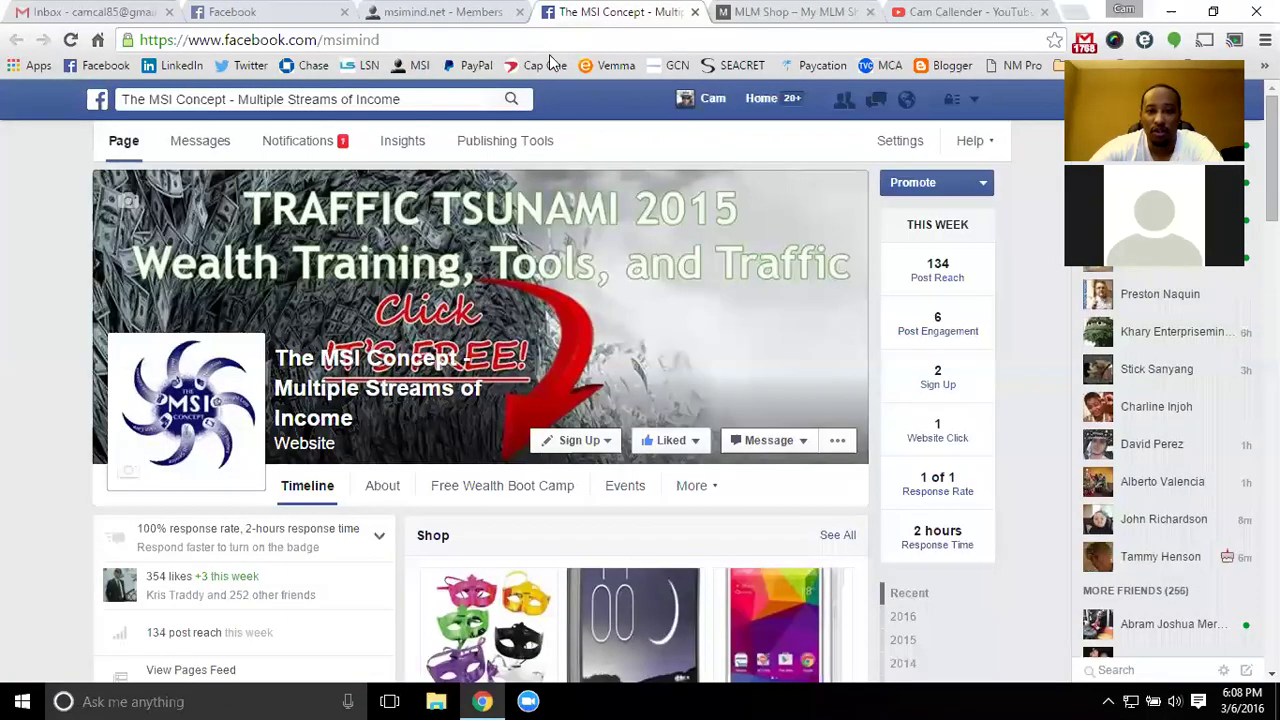
{"action": "left_click", "coordinate": [626, 490]}
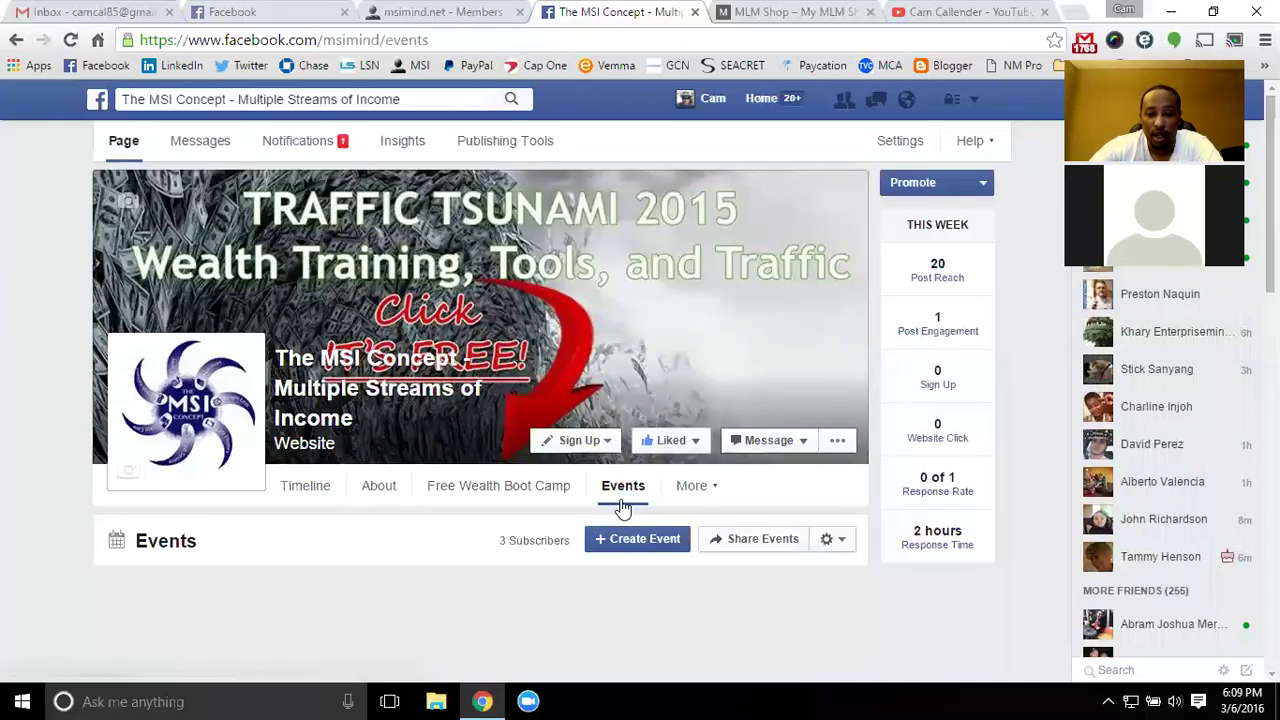
{"action": "scroll", "coordinate": [613, 497], "scroll_direction": "down", "scroll_amount": 1}
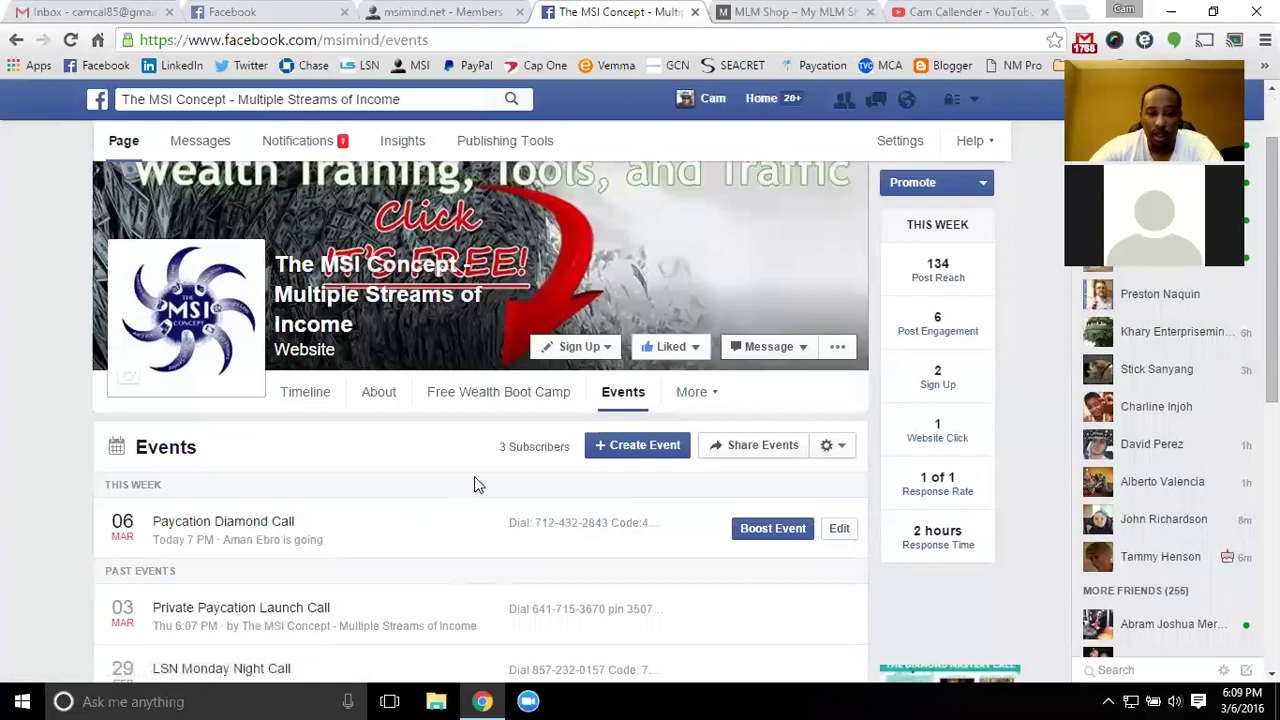
{"action": "scroll", "coordinate": [476, 476], "scroll_direction": "down", "scroll_amount": 1}
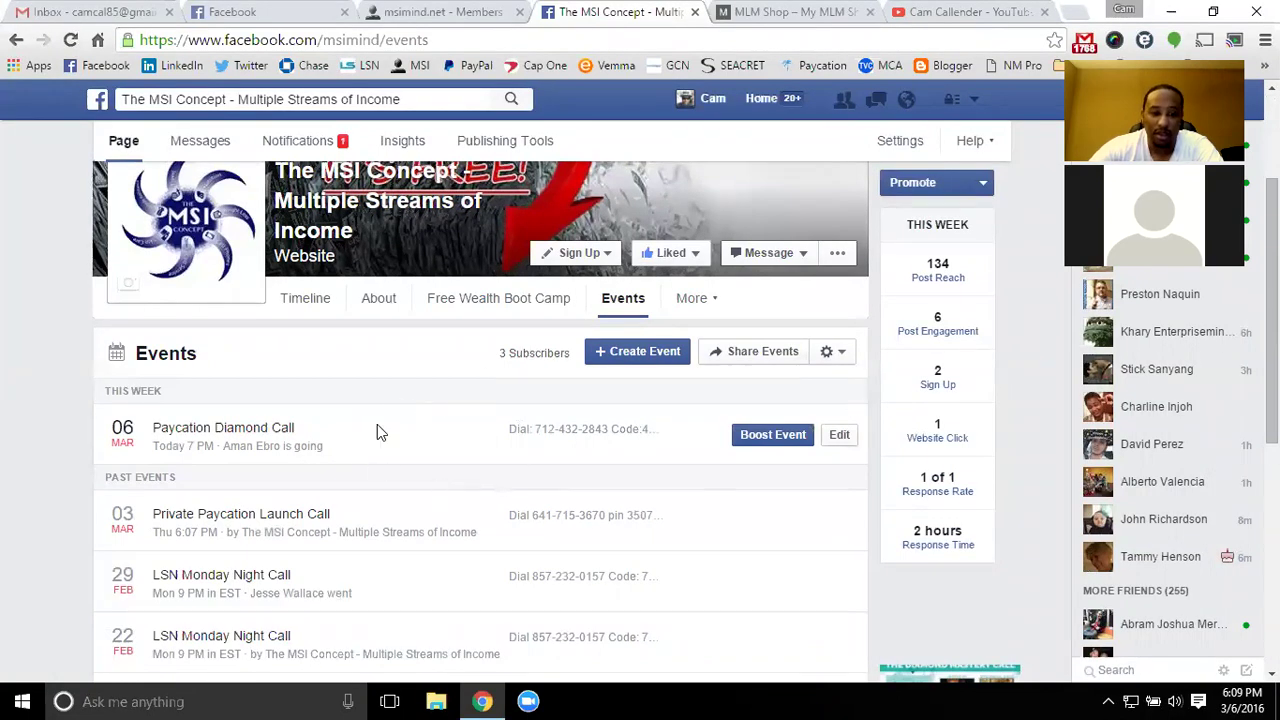
{"action": "scroll", "coordinate": [470, 500], "scroll_direction": "up", "scroll_amount": 2}
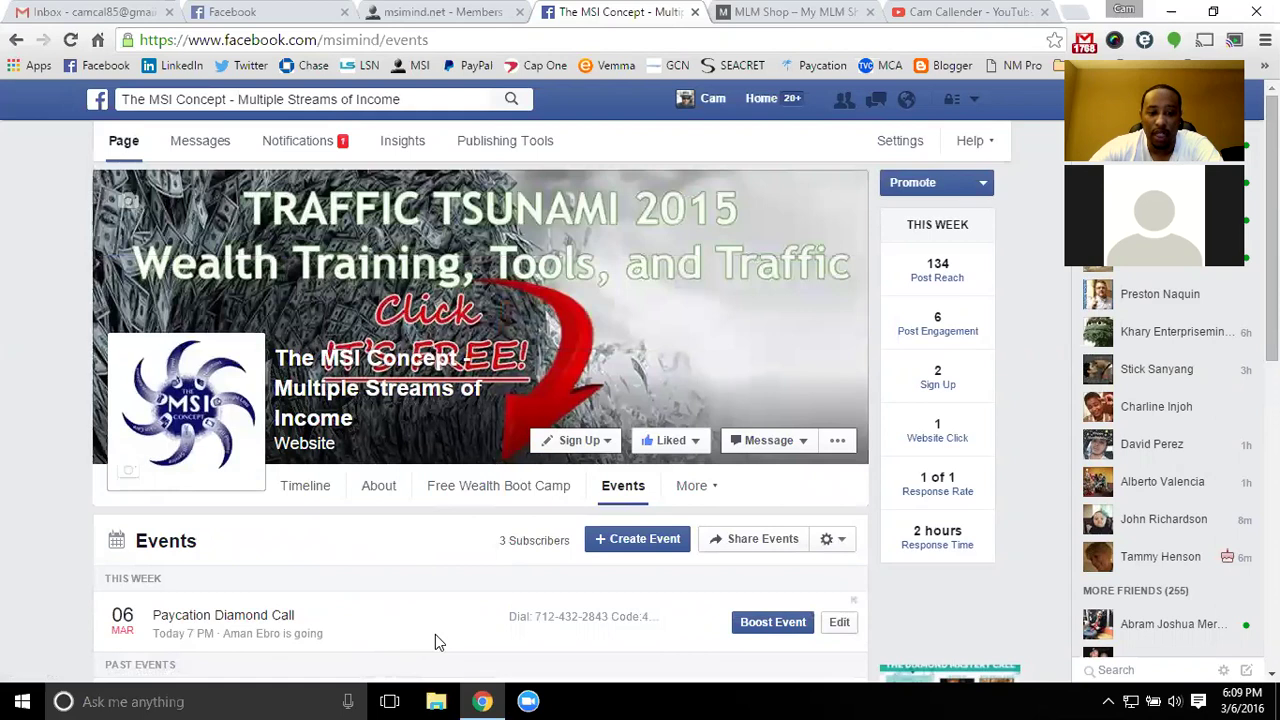
{"action": "scroll", "coordinate": [400, 620], "scroll_direction": "down", "scroll_amount": 1}
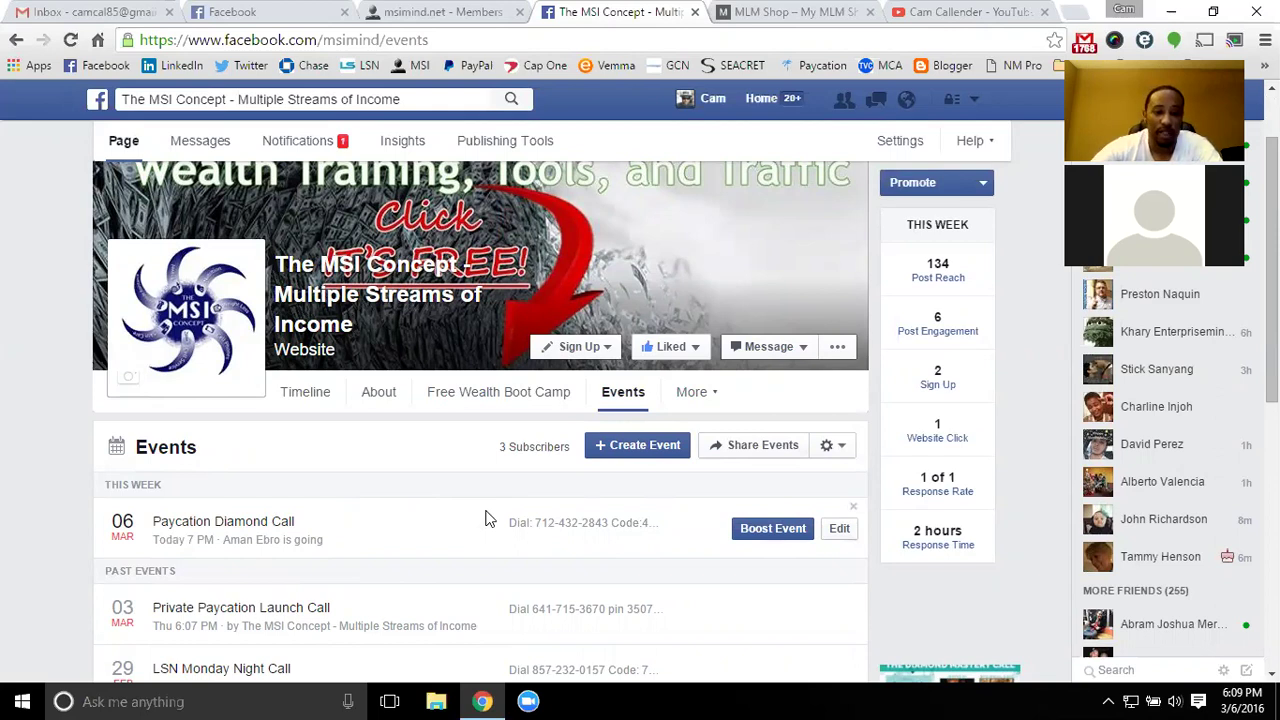
Scroll through past events like the Private Paycation Launch Call, then back to the Events header
{"action": "scroll", "coordinate": [422, 470], "scroll_direction": "down", "scroll_amount": 2}
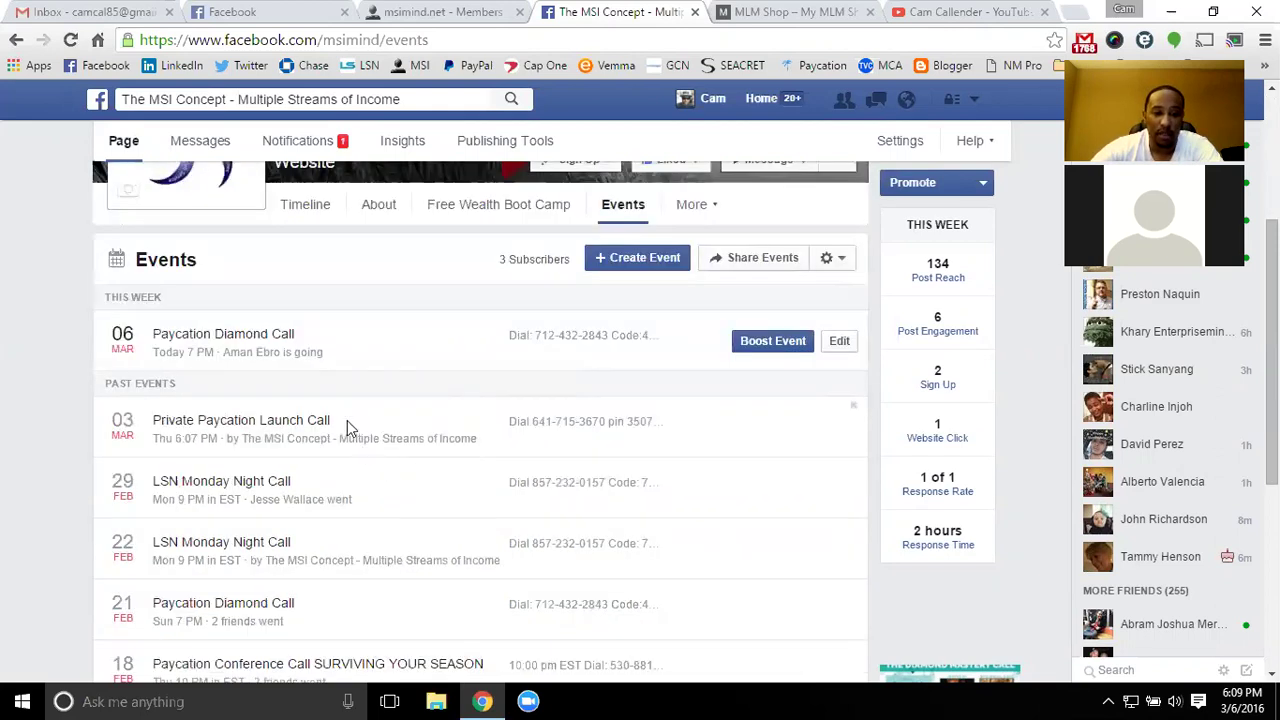
{"action": "scroll", "coordinate": [347, 420], "scroll_direction": "down", "scroll_amount": 2}
{"action": "scroll", "coordinate": [345, 406], "scroll_direction": "down", "scroll_amount": 2}
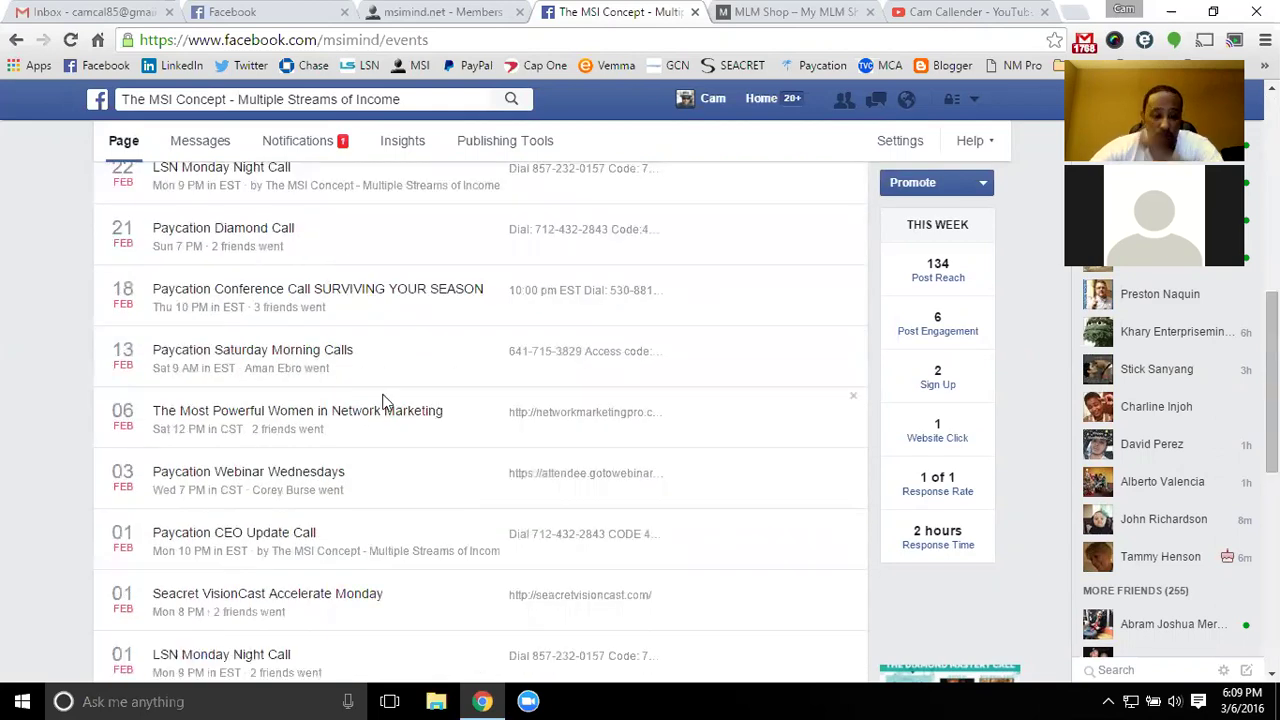
{"action": "scroll", "coordinate": [417, 449], "scroll_direction": "down", "scroll_amount": 1}
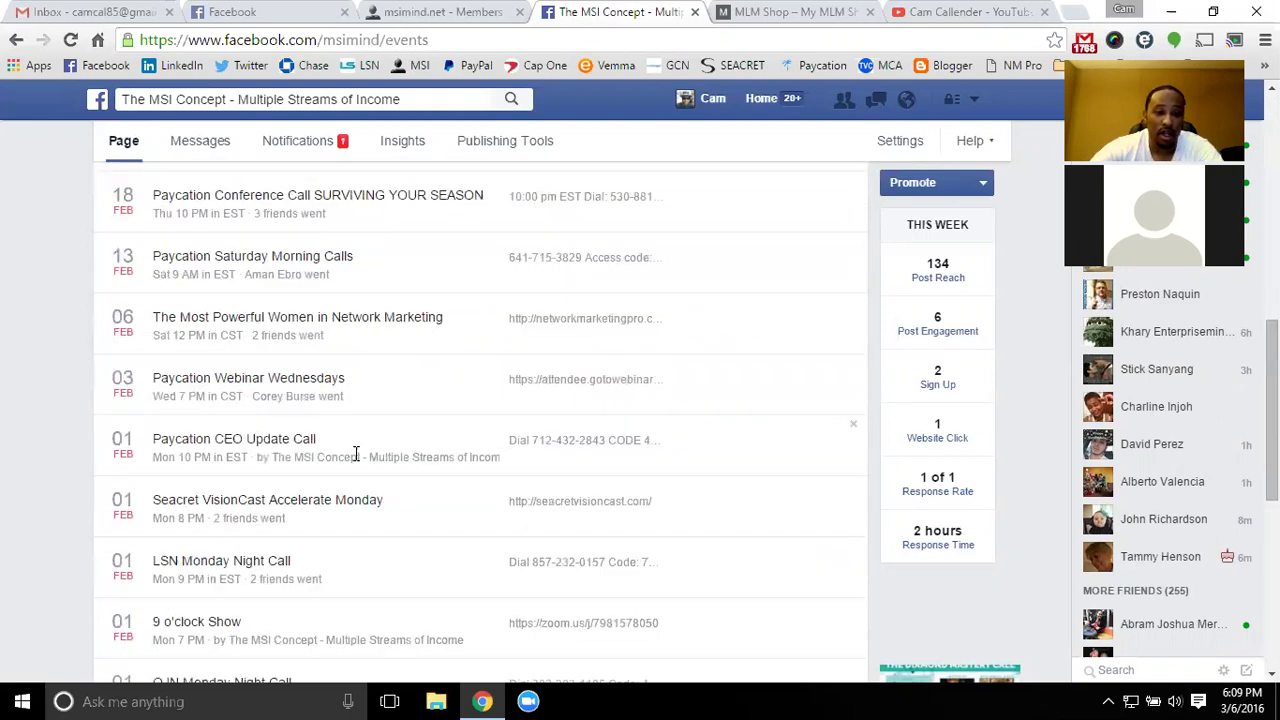
{"action": "mouse_move", "coordinate": [209, 390]}
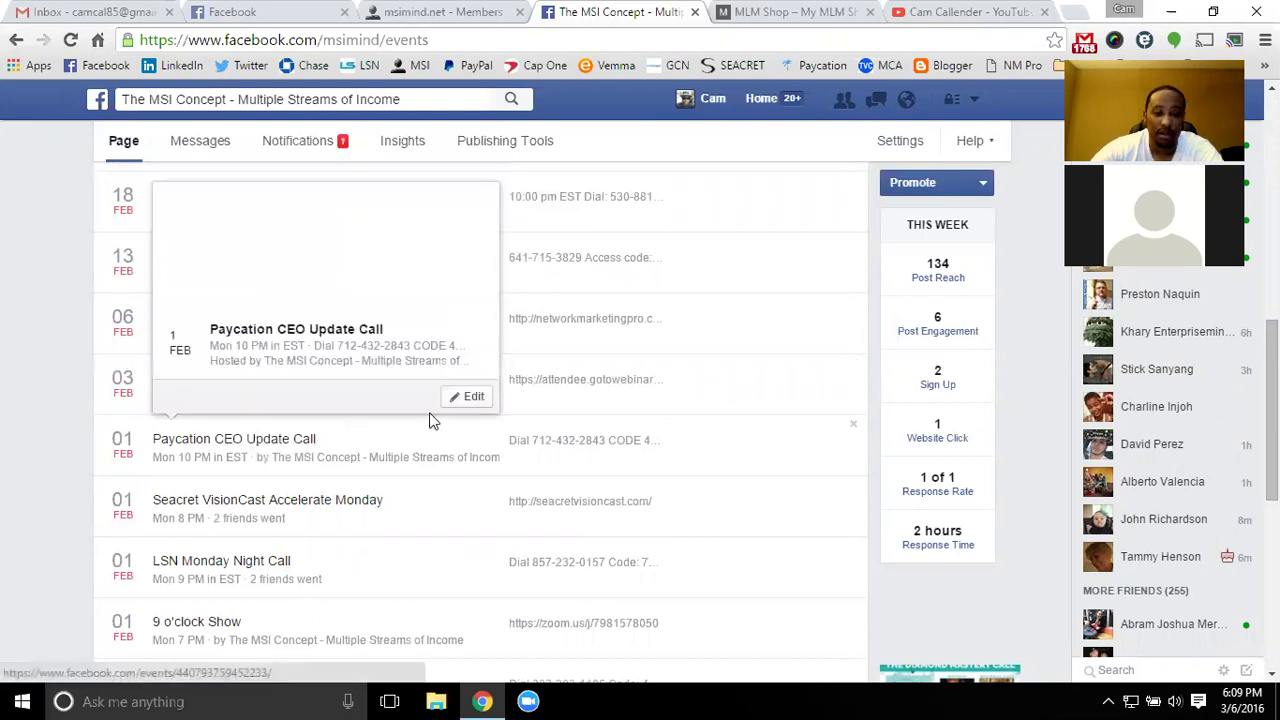
{"action": "scroll", "coordinate": [429, 430], "scroll_direction": "down", "scroll_amount": 1}
{"action": "mouse_move", "coordinate": [300, 413]}
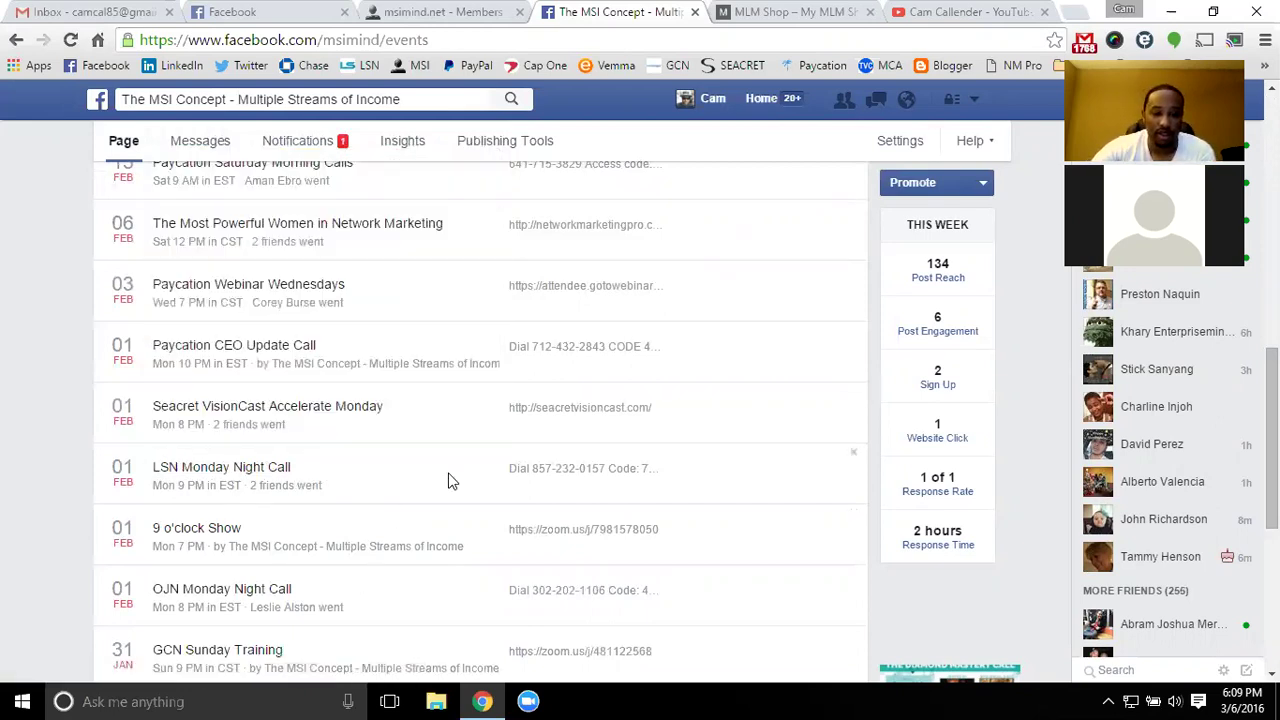
{"action": "scroll", "coordinate": [448, 481], "scroll_direction": "down", "scroll_amount": 3}
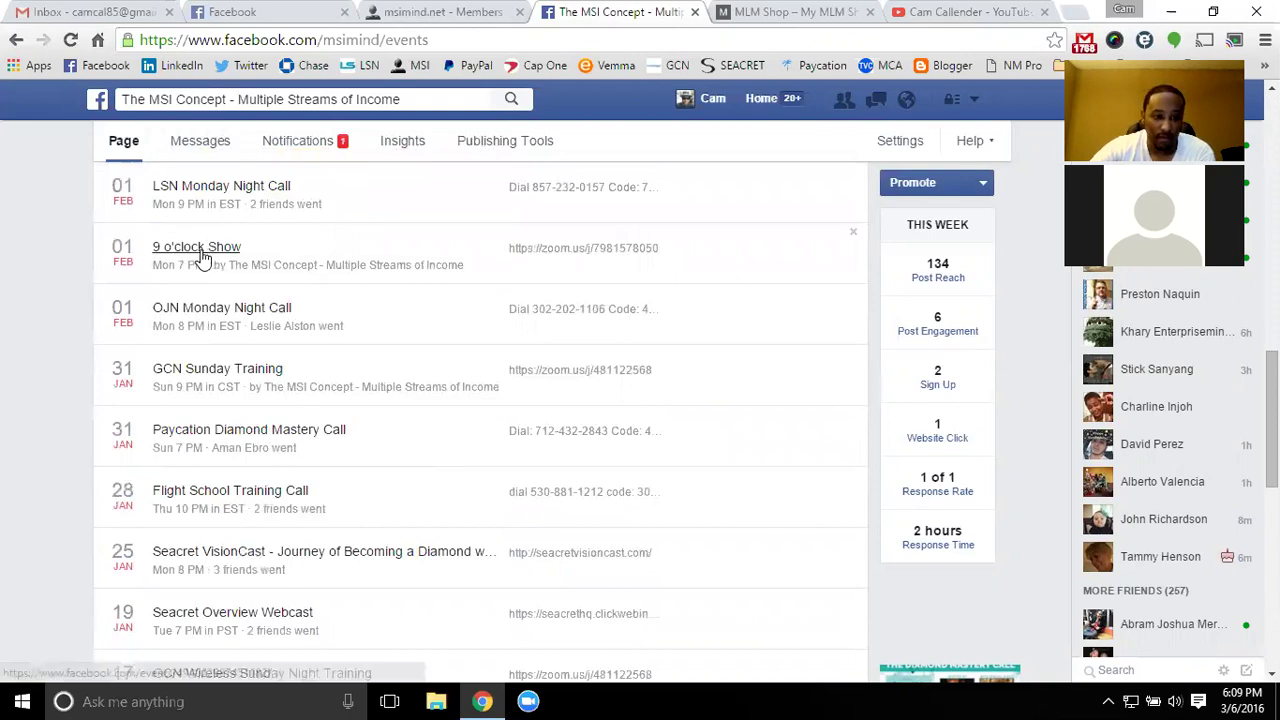
{"action": "scroll", "coordinate": [474, 300], "scroll_direction": "up", "scroll_amount": 5}
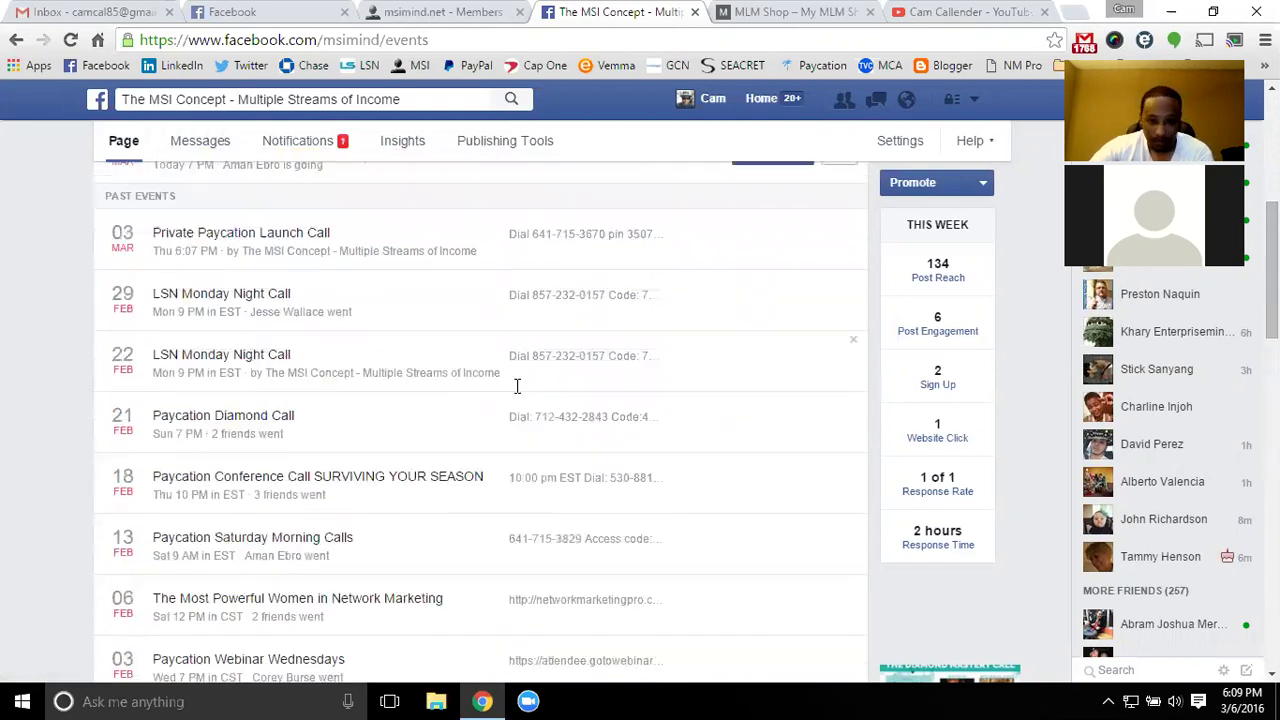
{"action": "scroll", "coordinate": [517, 386], "scroll_direction": "up", "scroll_amount": 3}
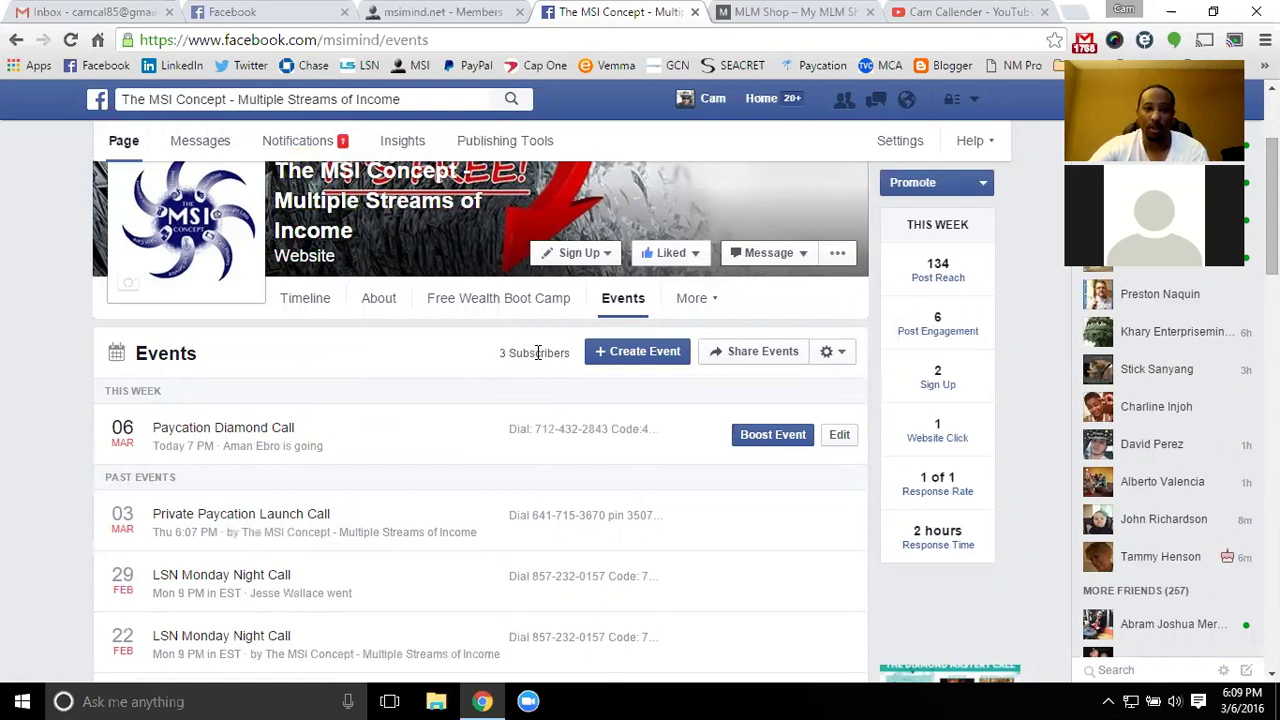
Back on the MSI Mind dashboard, show Step 2 LSN Tools and open its link in a new tab
{"action": "left_click", "coordinate": [447, 14]}
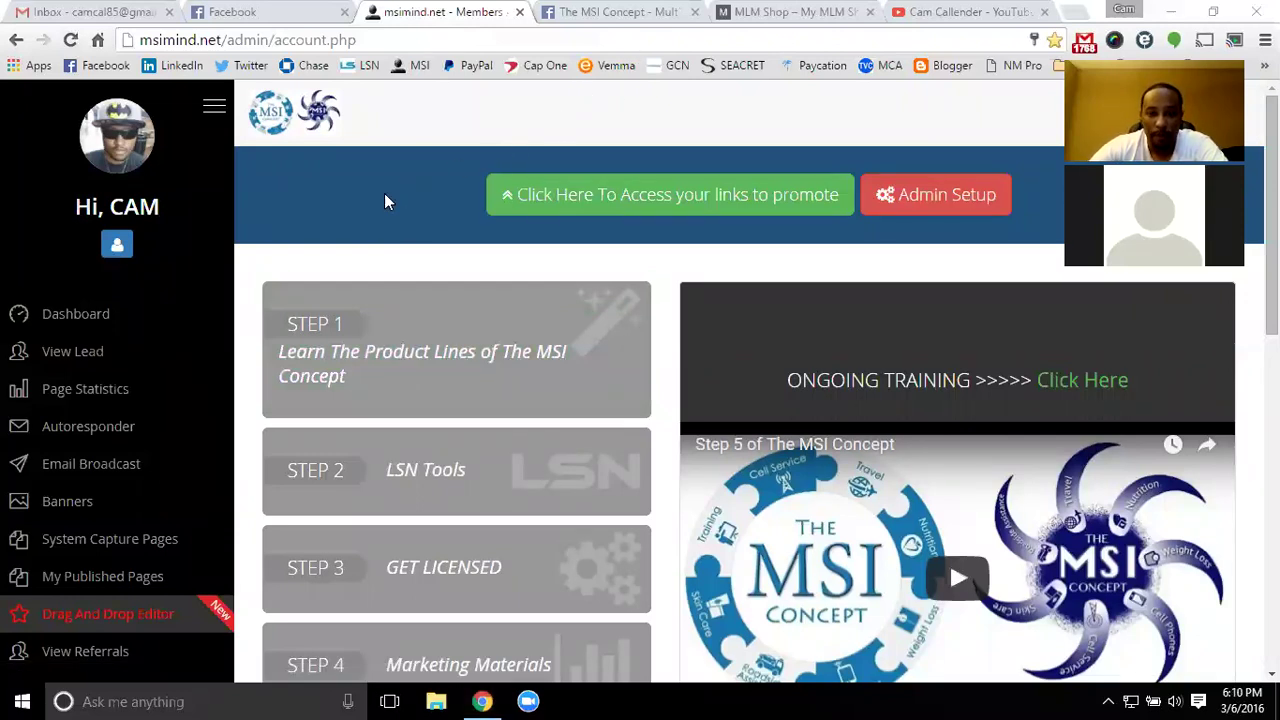
{"action": "left_click", "coordinate": [440, 491]}
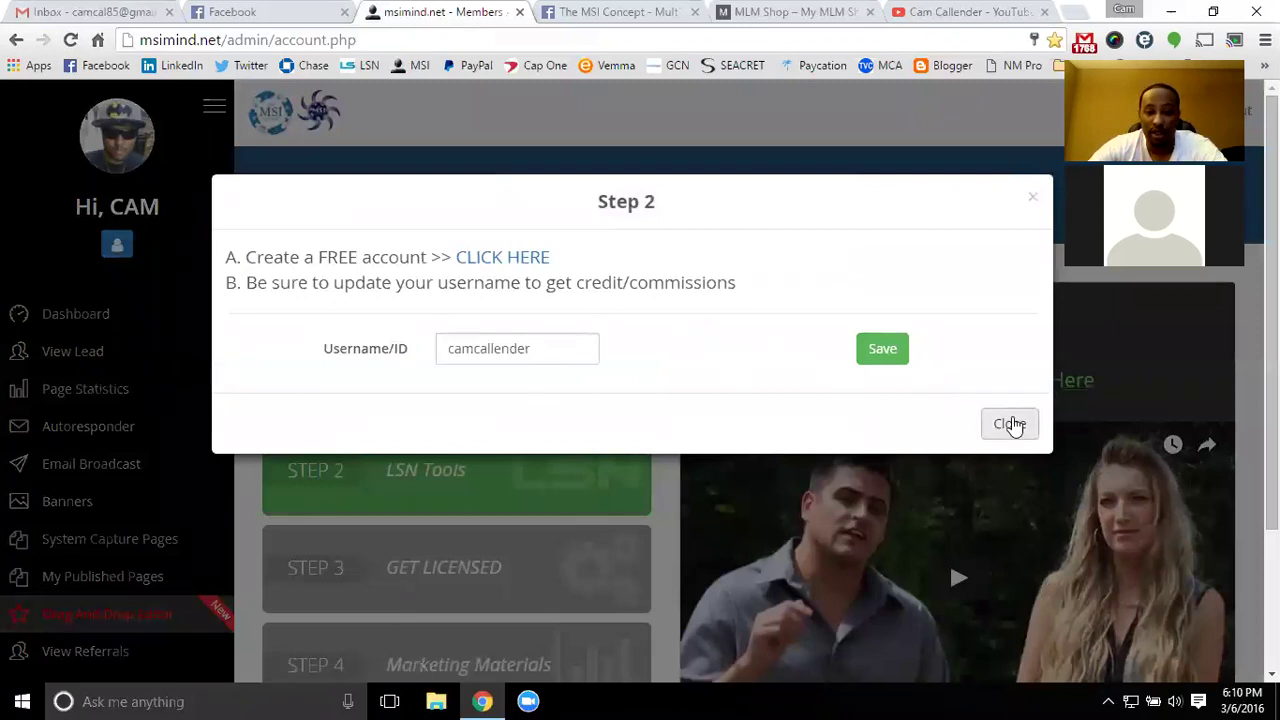
{"action": "left_click", "coordinate": [1010, 424]}
{"action": "middle_click", "coordinate": [362, 66]}
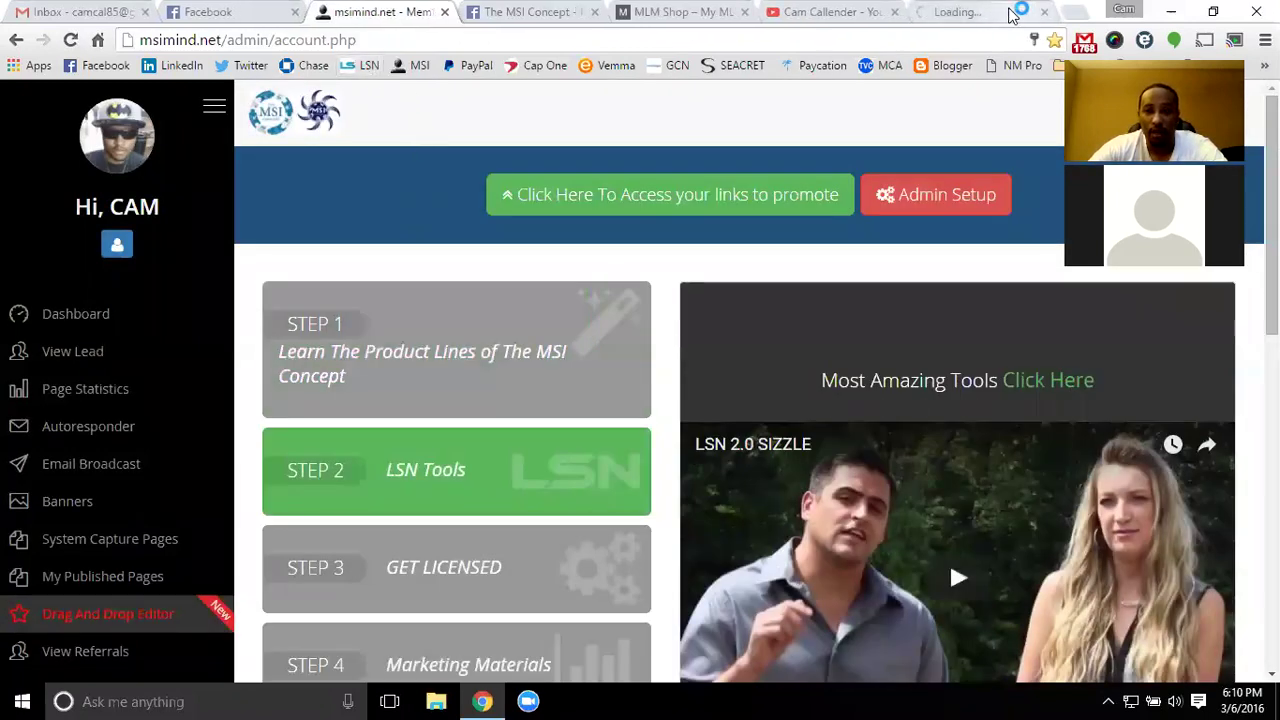
{"action": "left_click", "coordinate": [1010, 14]}
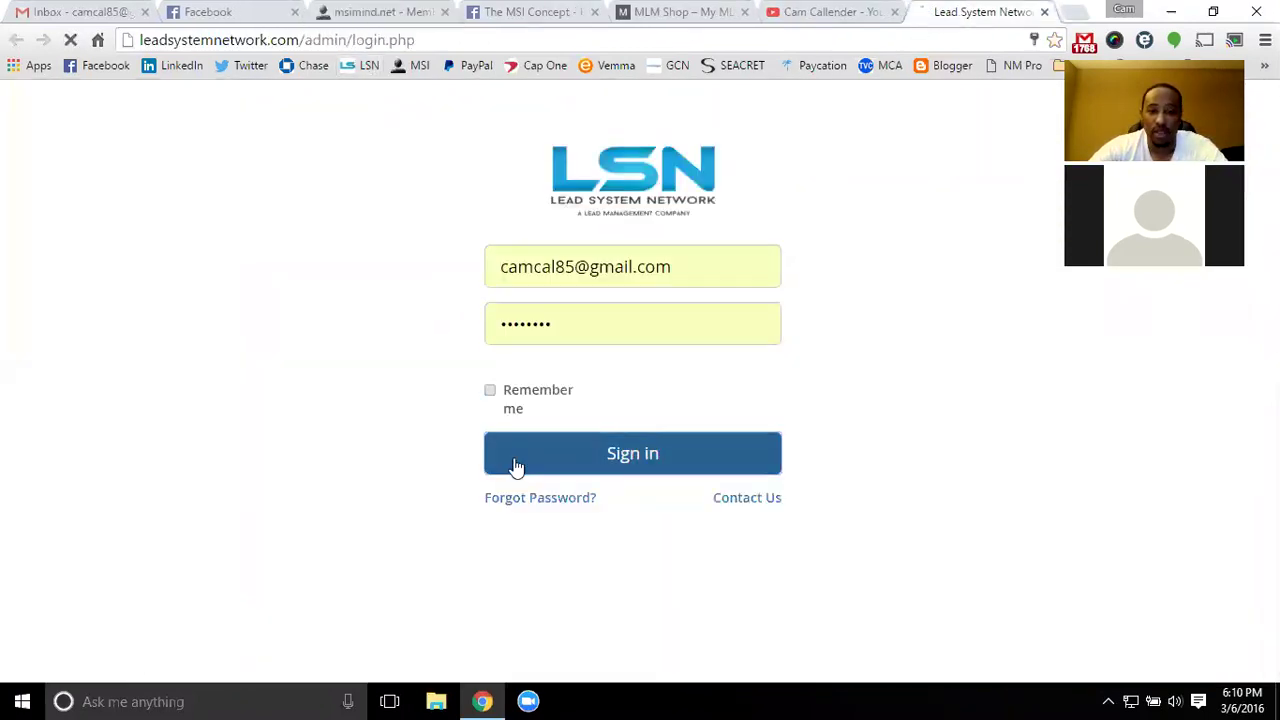
Sign in to Lead System Network, open the Marketing Hub, and scroll through its tool tiles
{"action": "left_click", "coordinate": [515, 467]}
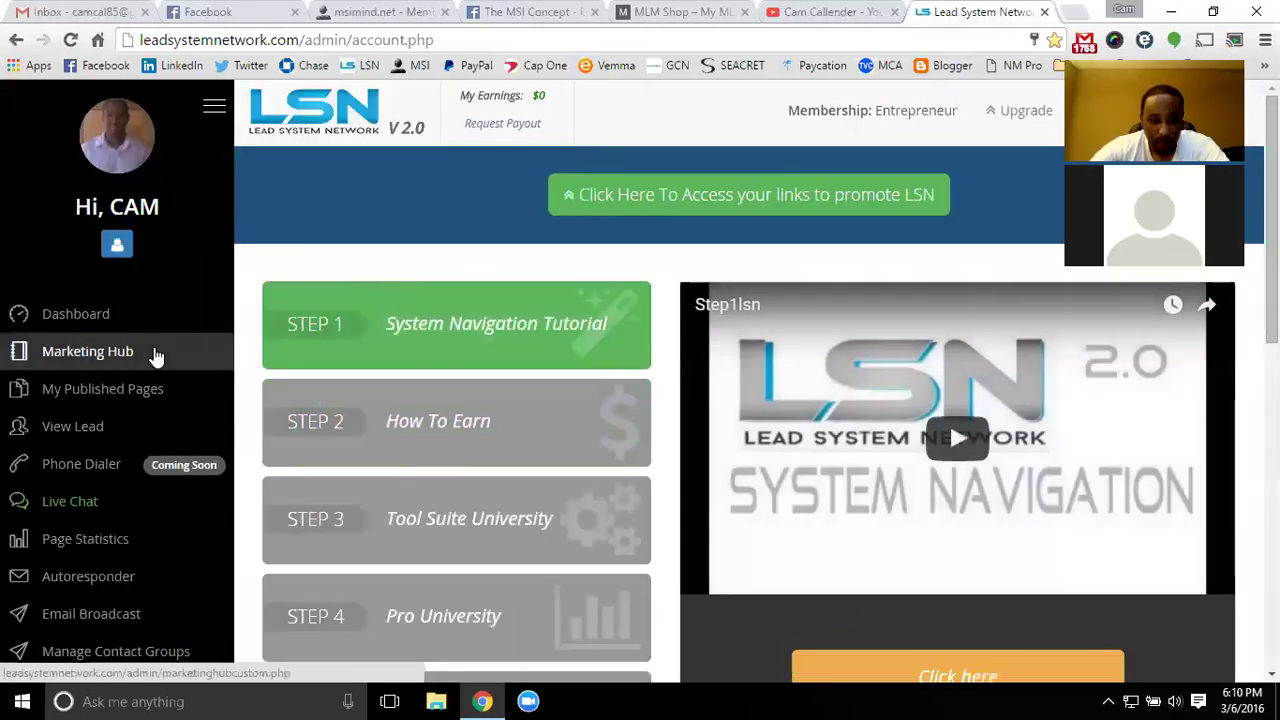
{"action": "left_click", "coordinate": [155, 353]}
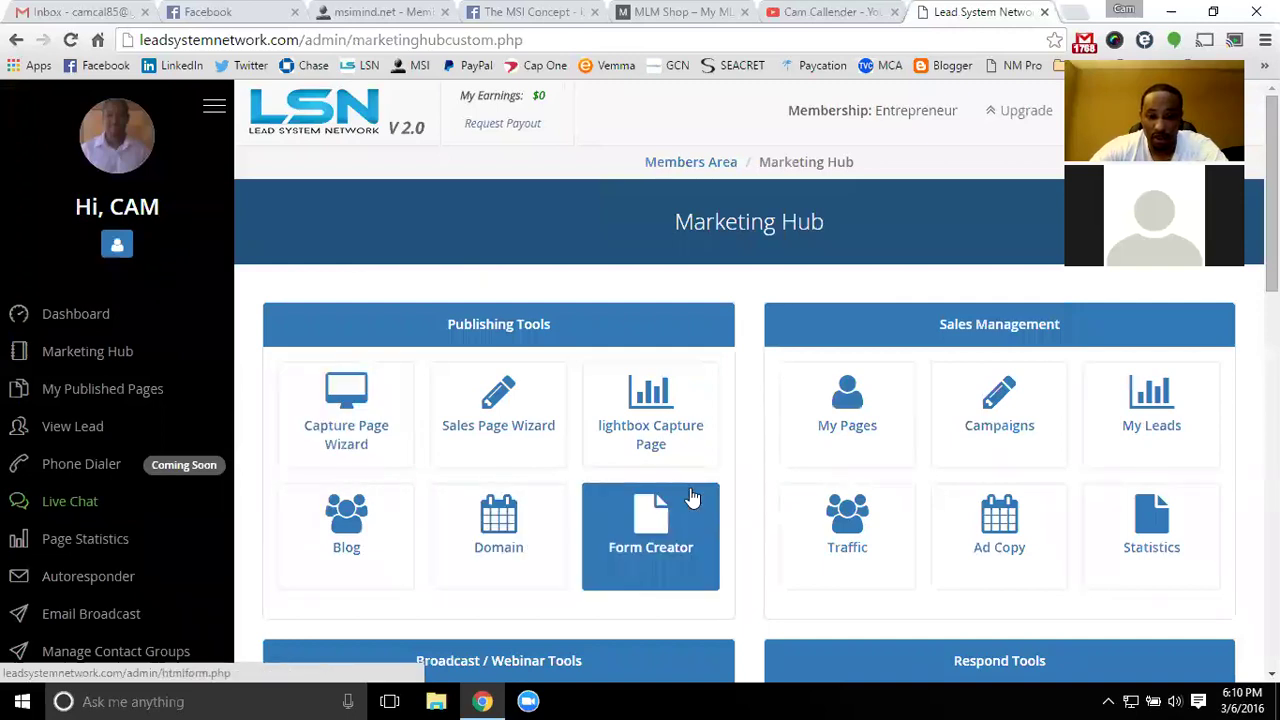
{"action": "scroll", "coordinate": [569, 443], "scroll_direction": "down", "scroll_amount": 1}
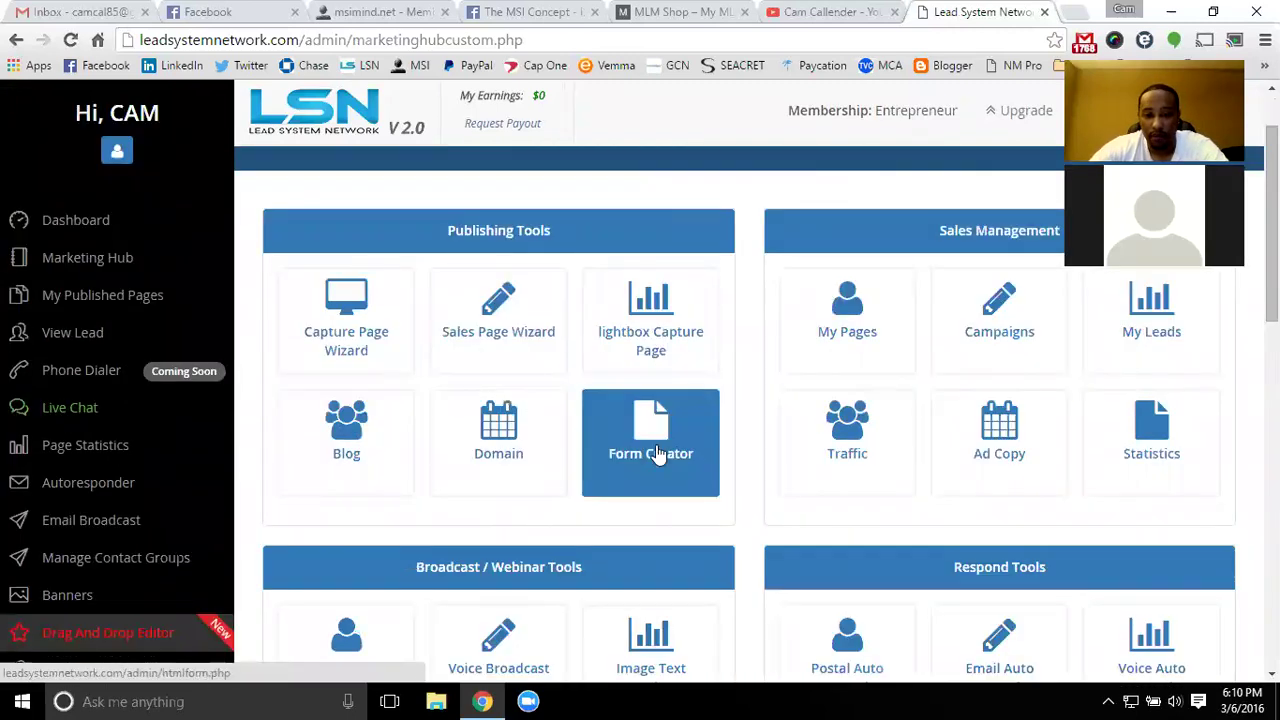
{"action": "scroll", "coordinate": [600, 460], "scroll_direction": "down", "scroll_amount": 1}
{"action": "scroll", "coordinate": [380, 380], "scroll_direction": "down", "scroll_amount": 2}
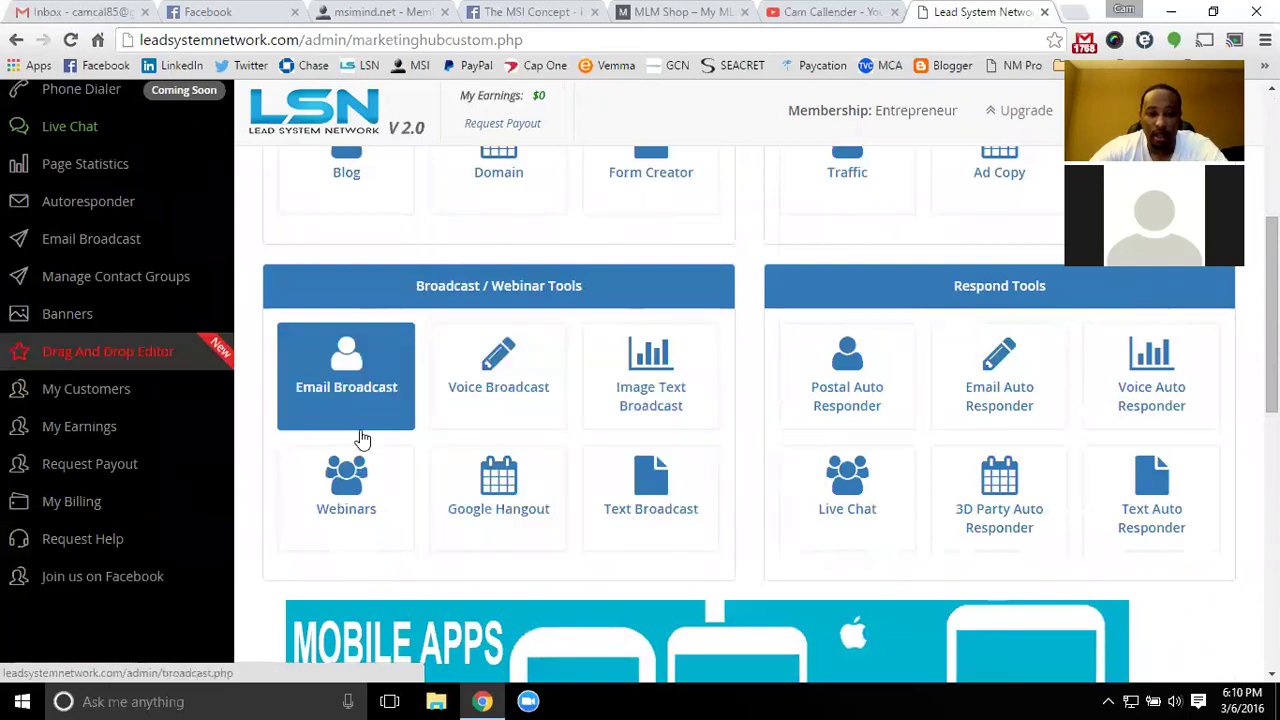
{"action": "scroll", "coordinate": [757, 600], "scroll_direction": "up", "scroll_amount": 3}
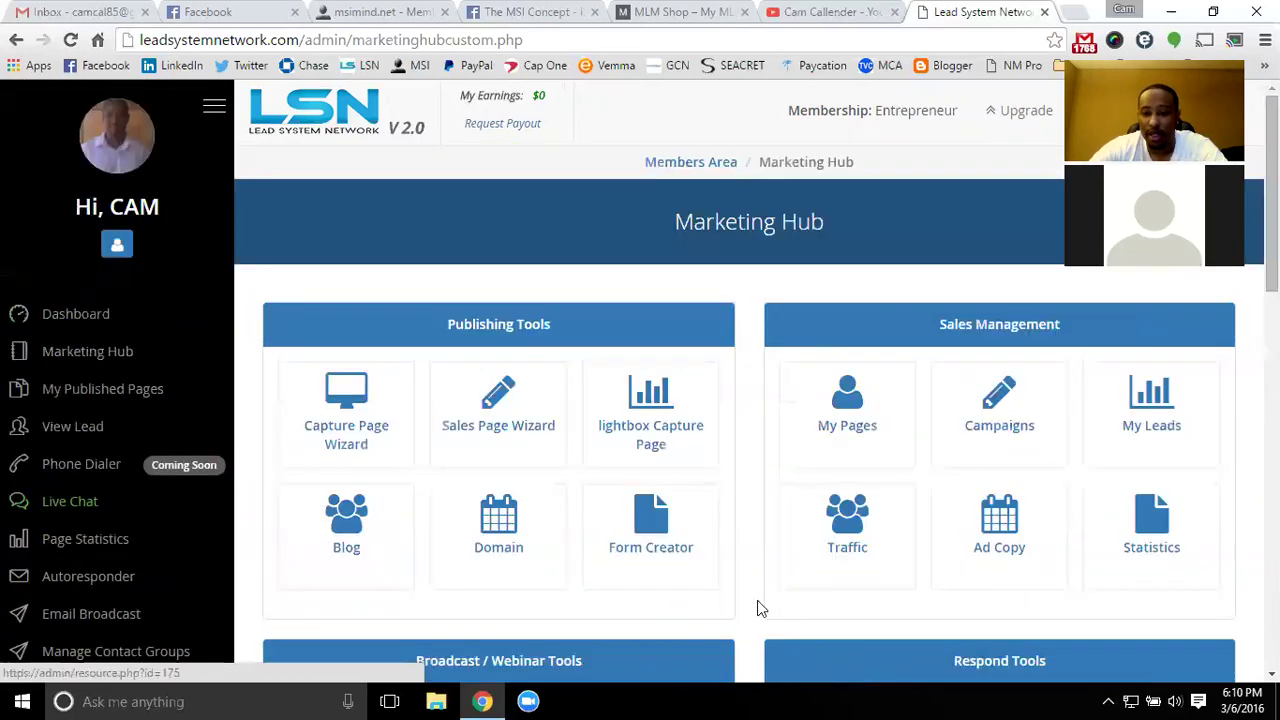
{"action": "scroll", "coordinate": [800, 580], "scroll_direction": "down", "scroll_amount": 1}
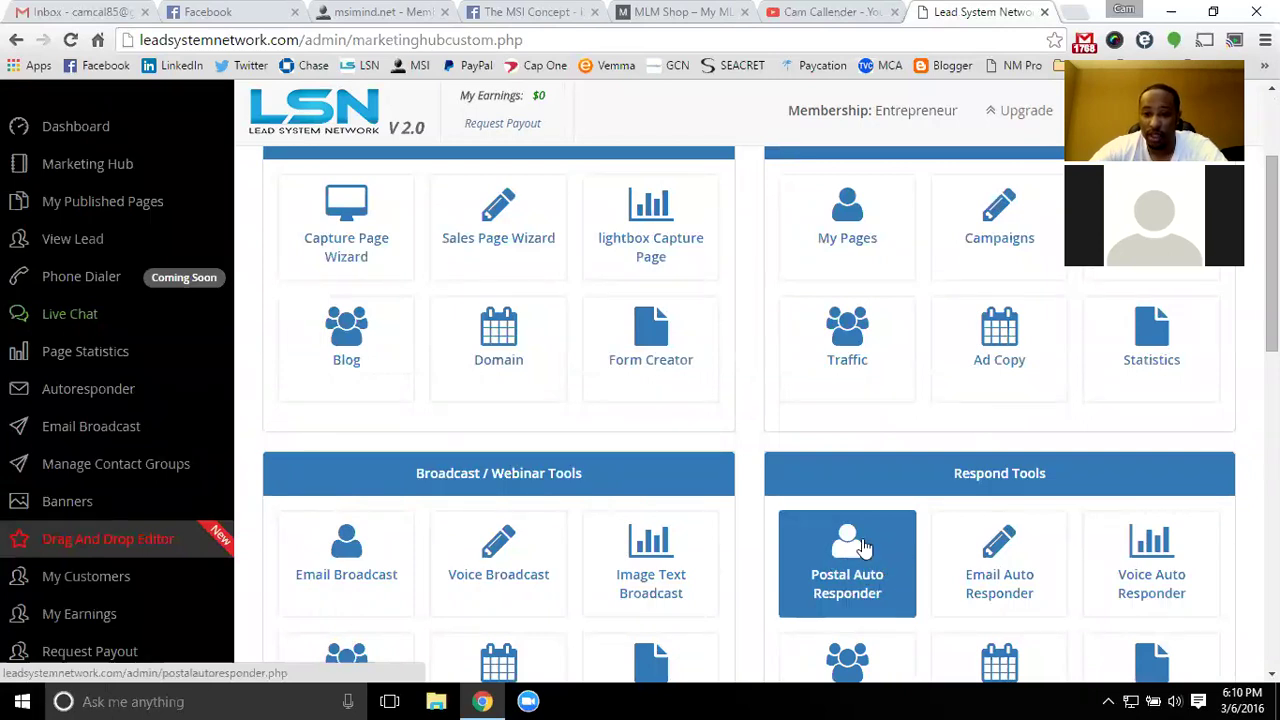
{"action": "scroll", "coordinate": [865, 547], "scroll_direction": "up", "scroll_amount": 2}
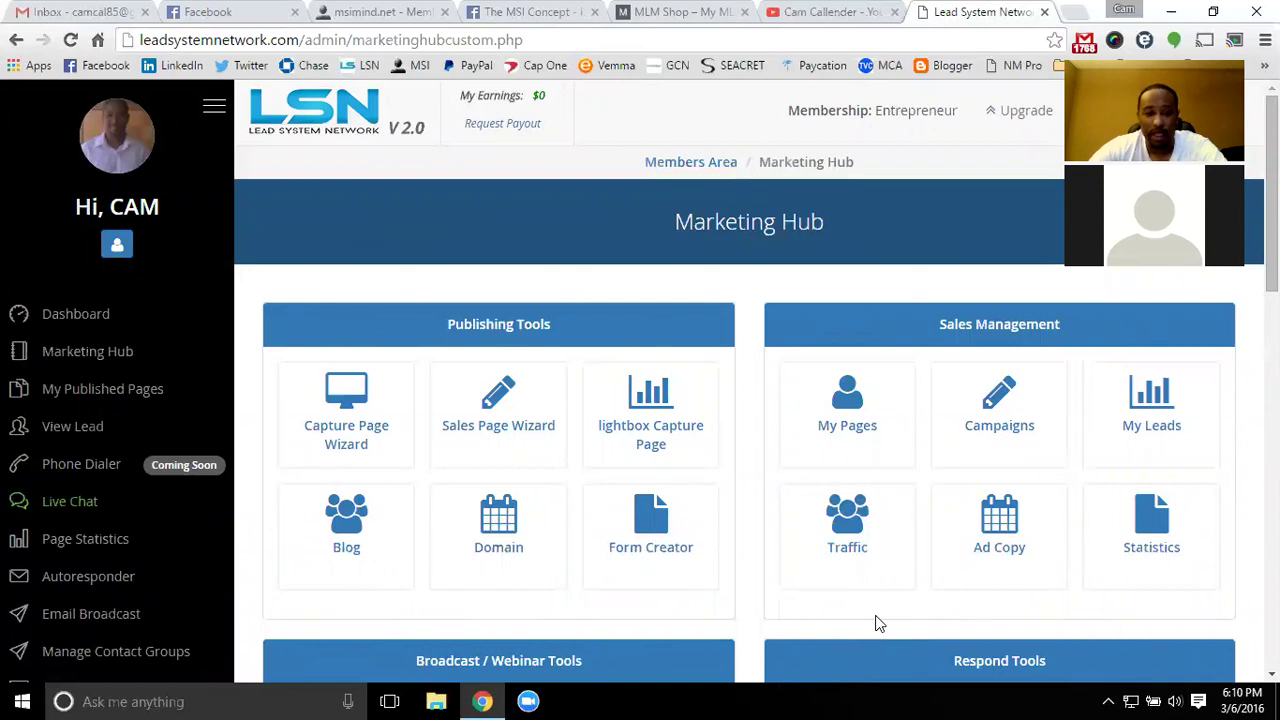
{"action": "scroll", "coordinate": [108, 445], "scroll_direction": "down", "scroll_amount": 2}
Review the Manage Autoresponder preview messages, then return to the msimind.net dashboard tab
{"action": "left_click", "coordinate": [131, 390]}
{"action": "scroll", "coordinate": [700, 449], "scroll_direction": "down", "scroll_amount": 5}
{"action": "scroll", "coordinate": [543, 380], "scroll_direction": "down", "scroll_amount": 20}
{"action": "scroll", "coordinate": [472, 381], "scroll_direction": "down", "scroll_amount": 20}
{"action": "scroll", "coordinate": [472, 381], "scroll_direction": "down", "scroll_amount": 7}
{"action": "scroll", "coordinate": [469, 377], "scroll_direction": "up", "scroll_amount": 3}
{"action": "scroll", "coordinate": [536, 478], "scroll_direction": "up", "scroll_amount": 2}
{"action": "scroll", "coordinate": [536, 486], "scroll_direction": "up", "scroll_amount": 20}
{"action": "scroll", "coordinate": [536, 486], "scroll_direction": "up", "scroll_amount": 20}
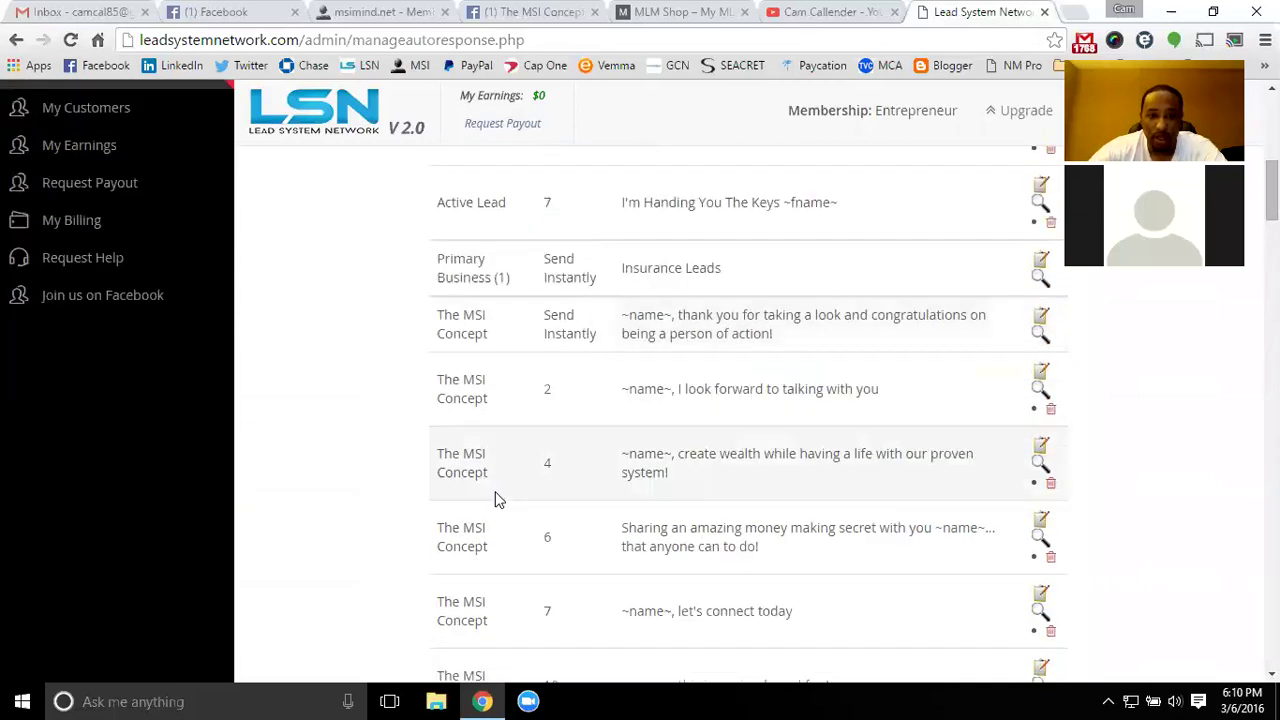
{"action": "scroll", "coordinate": [498, 500], "scroll_direction": "down", "scroll_amount": 20}
{"action": "scroll", "coordinate": [506, 427], "scroll_direction": "down", "scroll_amount": 15}
{"action": "scroll", "coordinate": [520, 440], "scroll_direction": "up", "scroll_amount": 15}
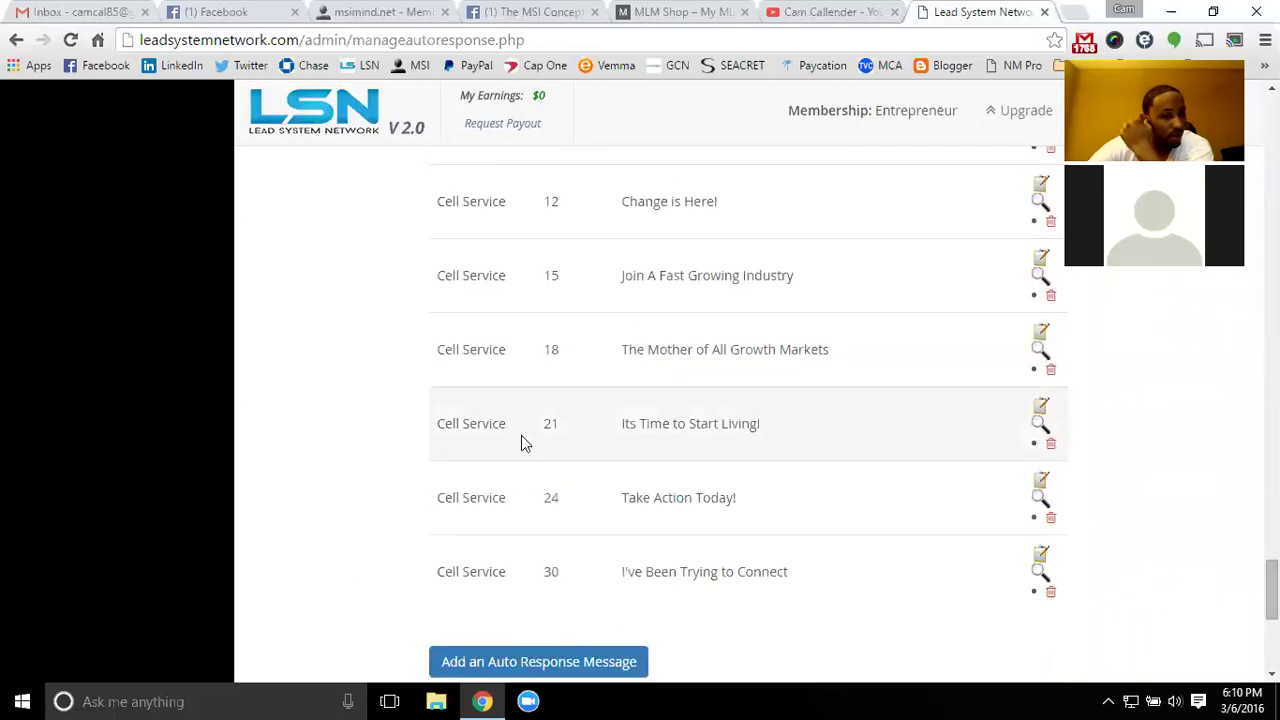
{"action": "scroll", "coordinate": [611, 489], "scroll_direction": "up", "scroll_amount": 20}
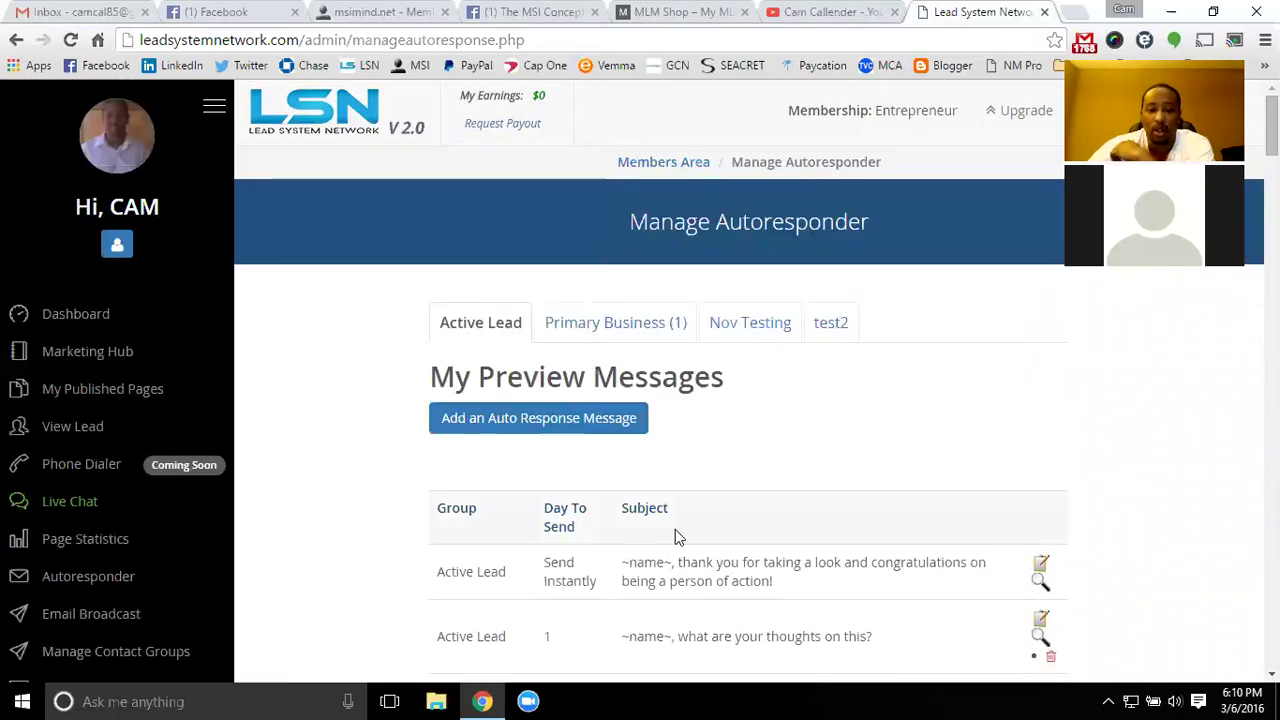
{"action": "scroll", "coordinate": [675, 529], "scroll_direction": "down", "scroll_amount": 15}
{"action": "scroll", "coordinate": [540, 524], "scroll_direction": "down", "scroll_amount": 20}
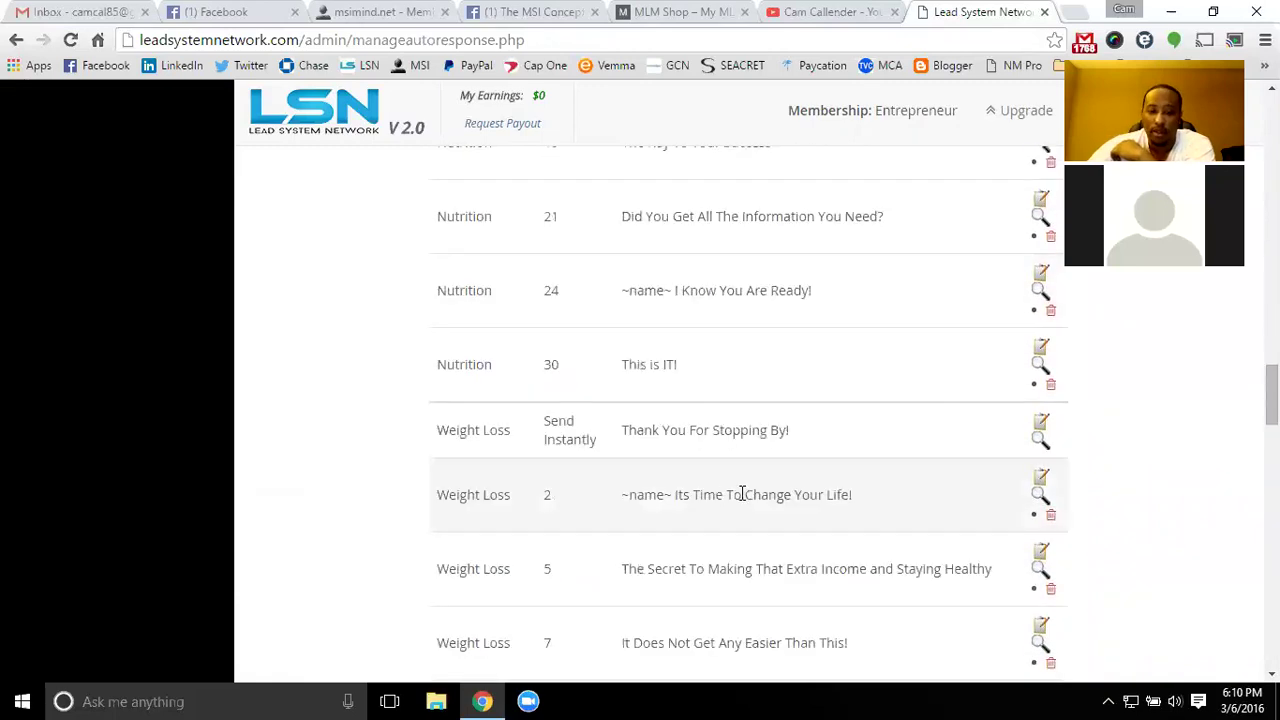
{"action": "scroll", "coordinate": [550, 510], "scroll_direction": "up", "scroll_amount": 4}
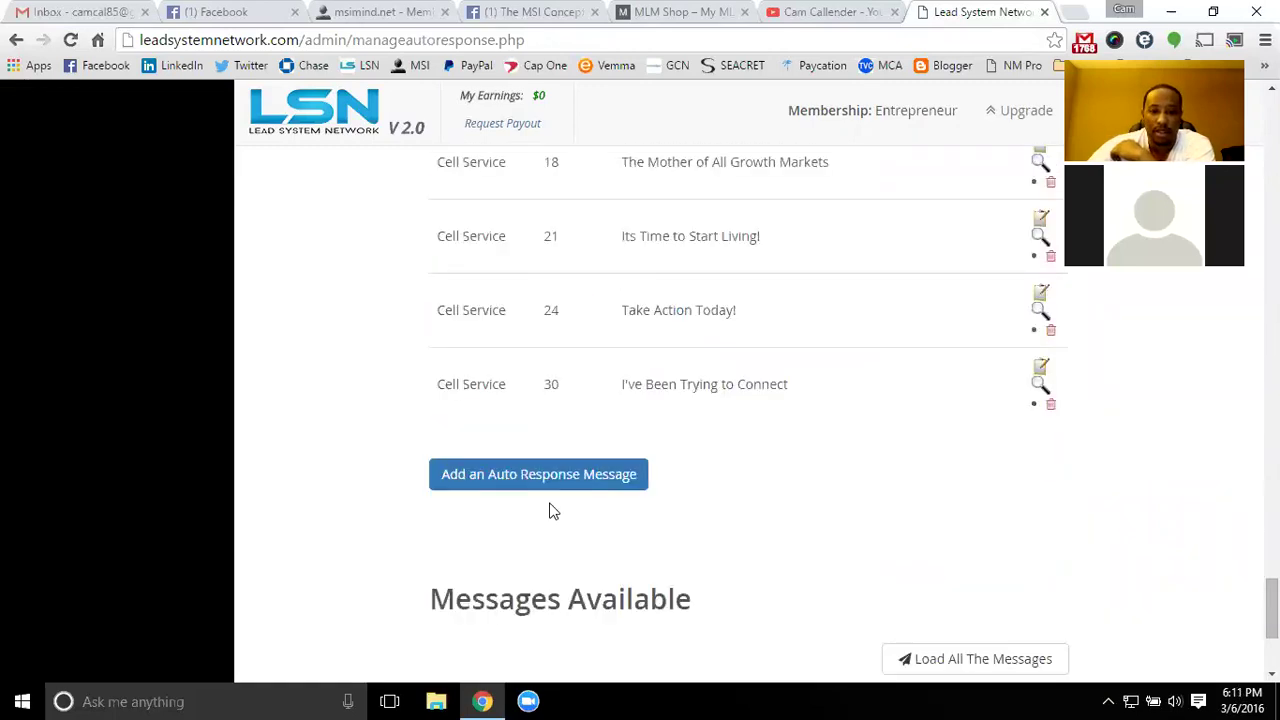
{"action": "scroll", "coordinate": [410, 414], "scroll_direction": "down", "scroll_amount": 3}
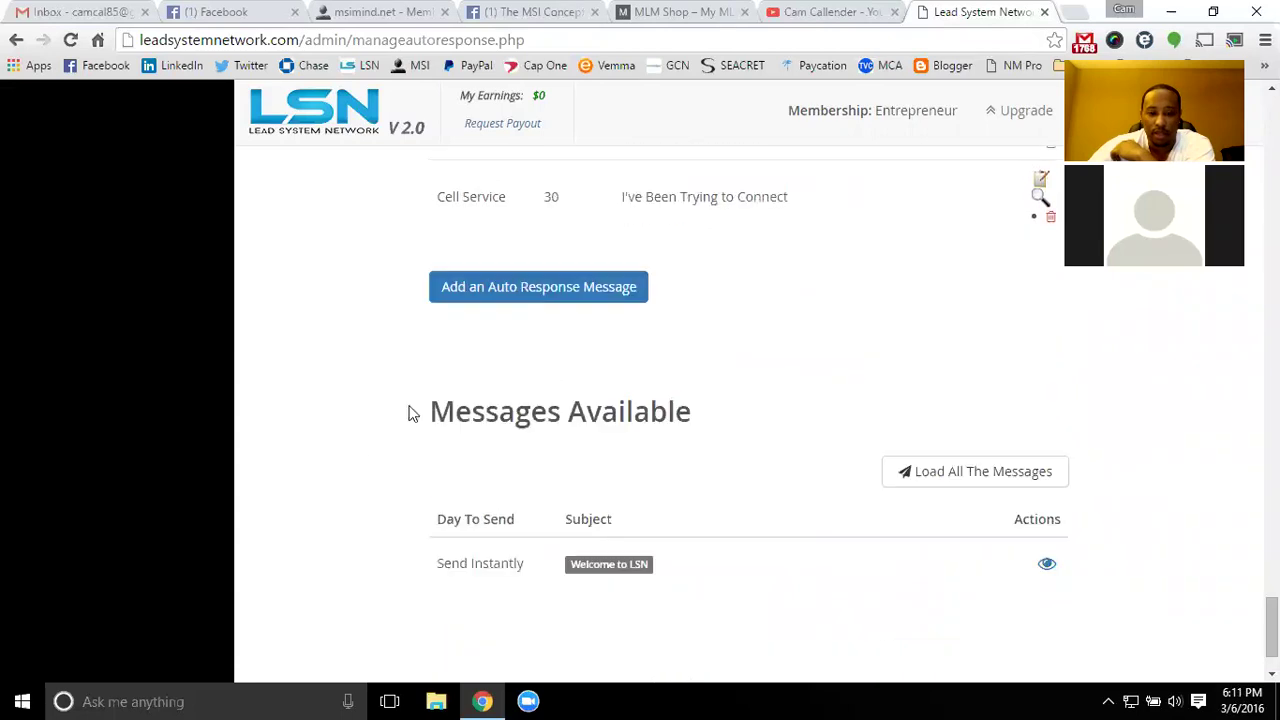
{"action": "scroll", "coordinate": [377, 406], "scroll_direction": "up", "scroll_amount": 12}
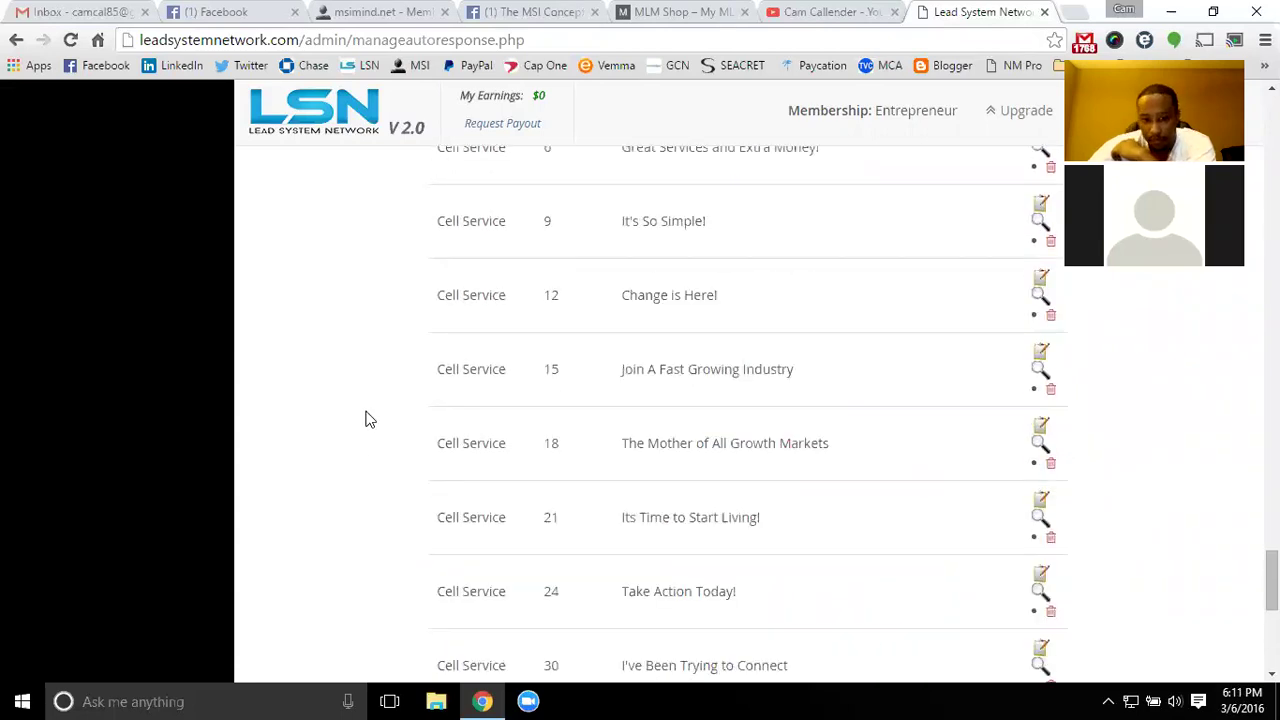
{"action": "scroll", "coordinate": [366, 418], "scroll_direction": "up", "scroll_amount": 15}
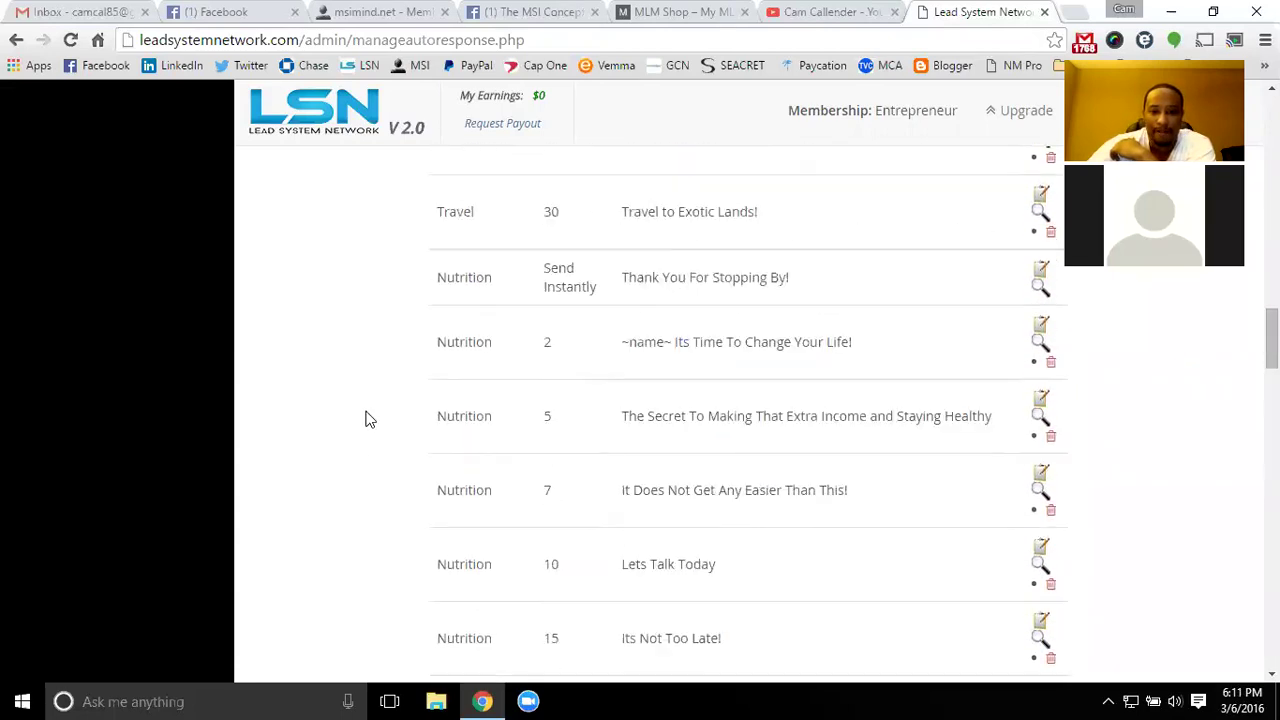
{"action": "scroll", "coordinate": [366, 418], "scroll_direction": "down", "scroll_amount": 5}
{"action": "scroll", "coordinate": [366, 418], "scroll_direction": "up", "scroll_amount": 9}
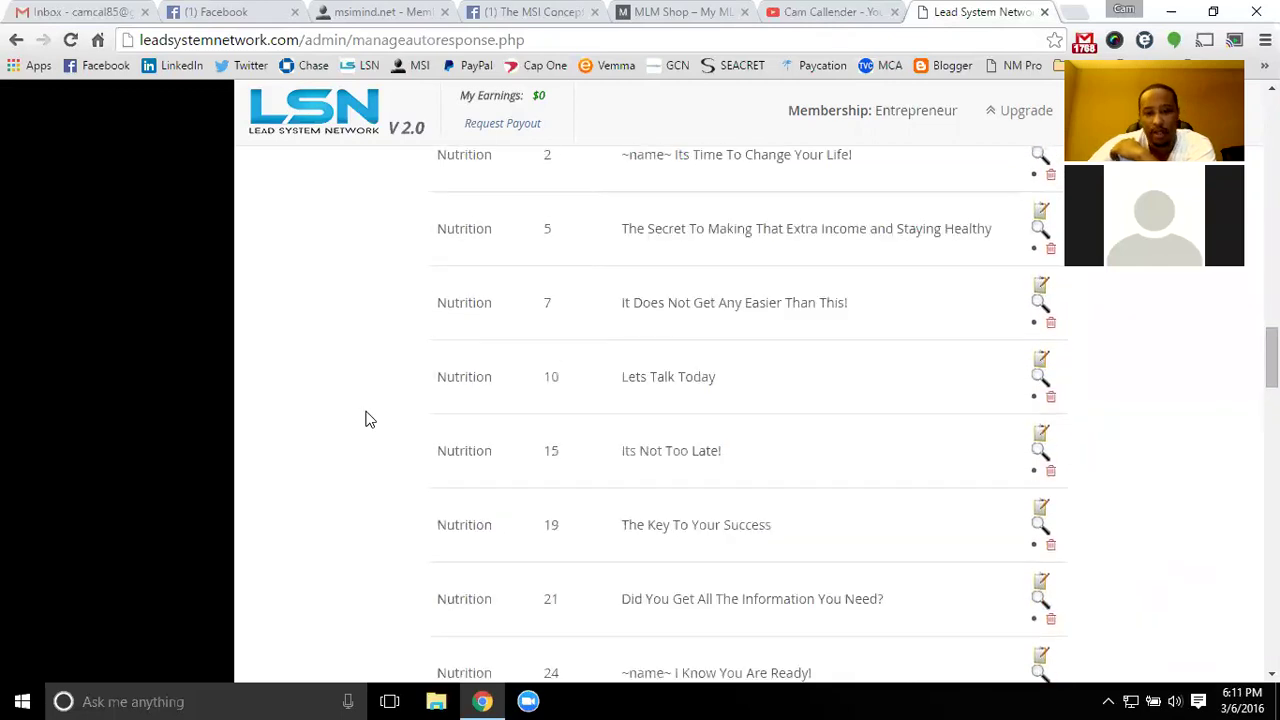
{"action": "scroll", "coordinate": [369, 420], "scroll_direction": "up", "scroll_amount": 15}
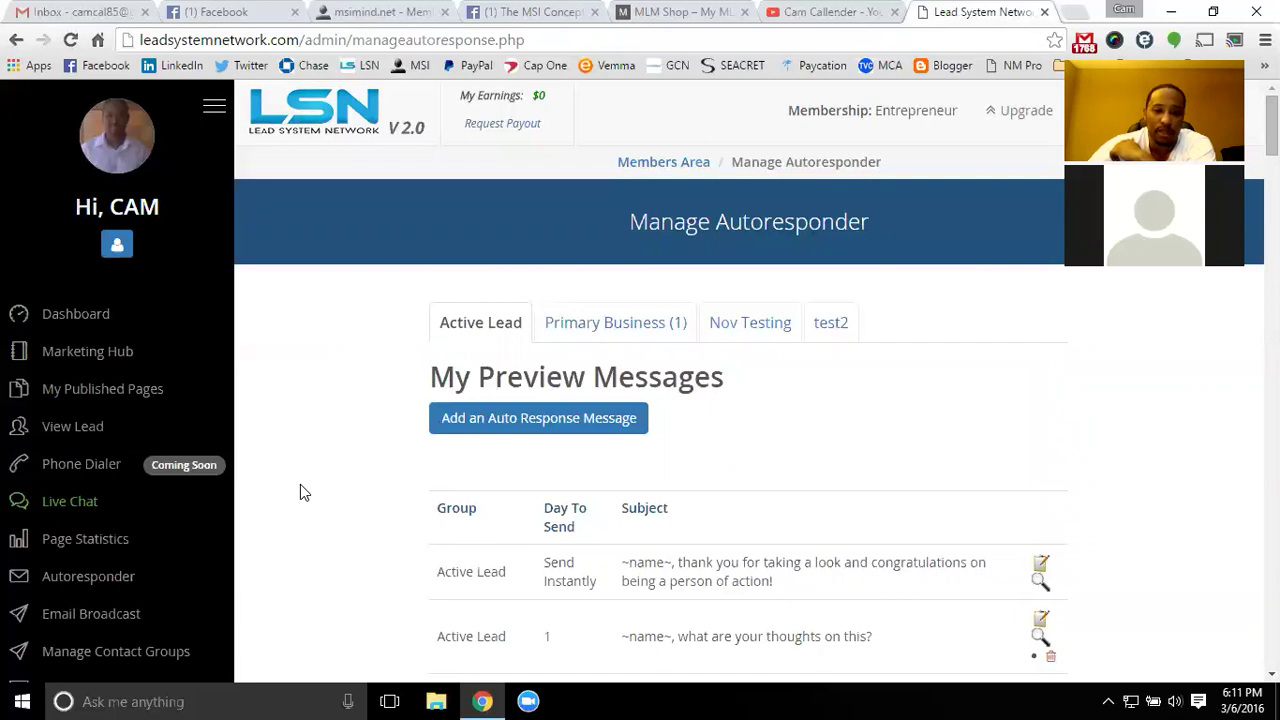
{"action": "scroll", "coordinate": [210, 430], "scroll_direction": "down", "scroll_amount": 3}
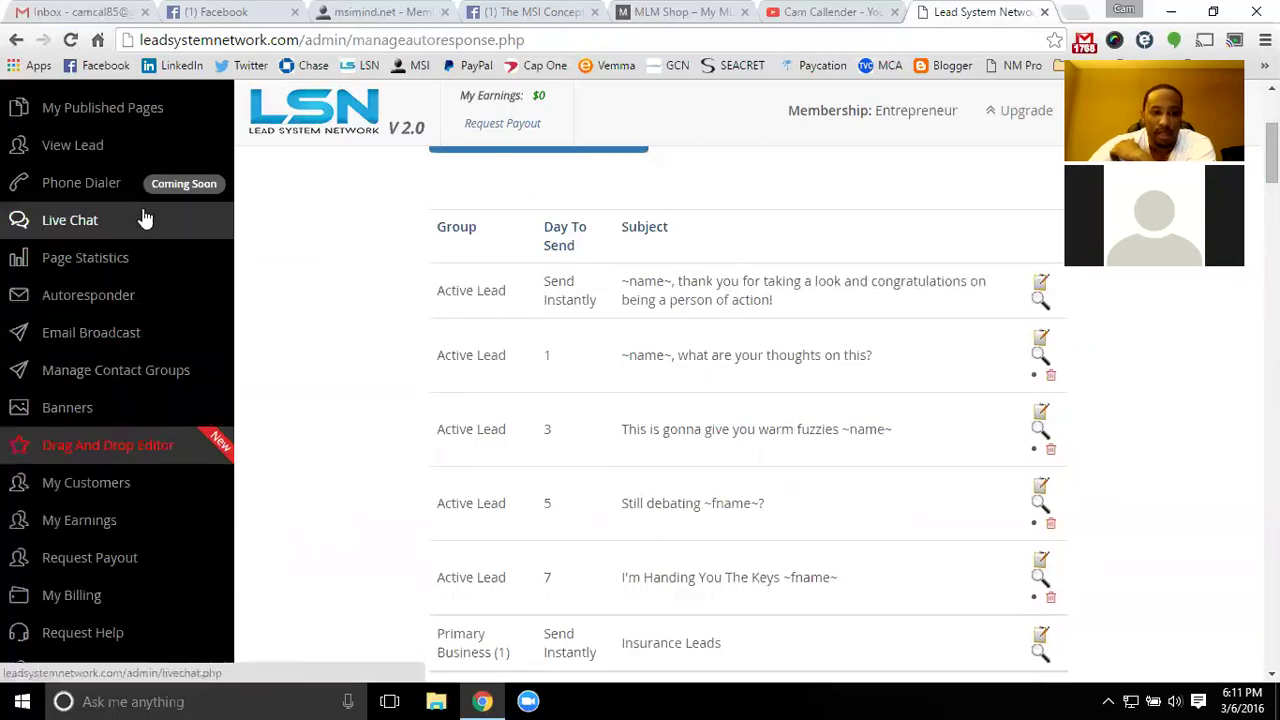
{"action": "scroll", "coordinate": [150, 260], "scroll_direction": "up", "scroll_amount": 3}
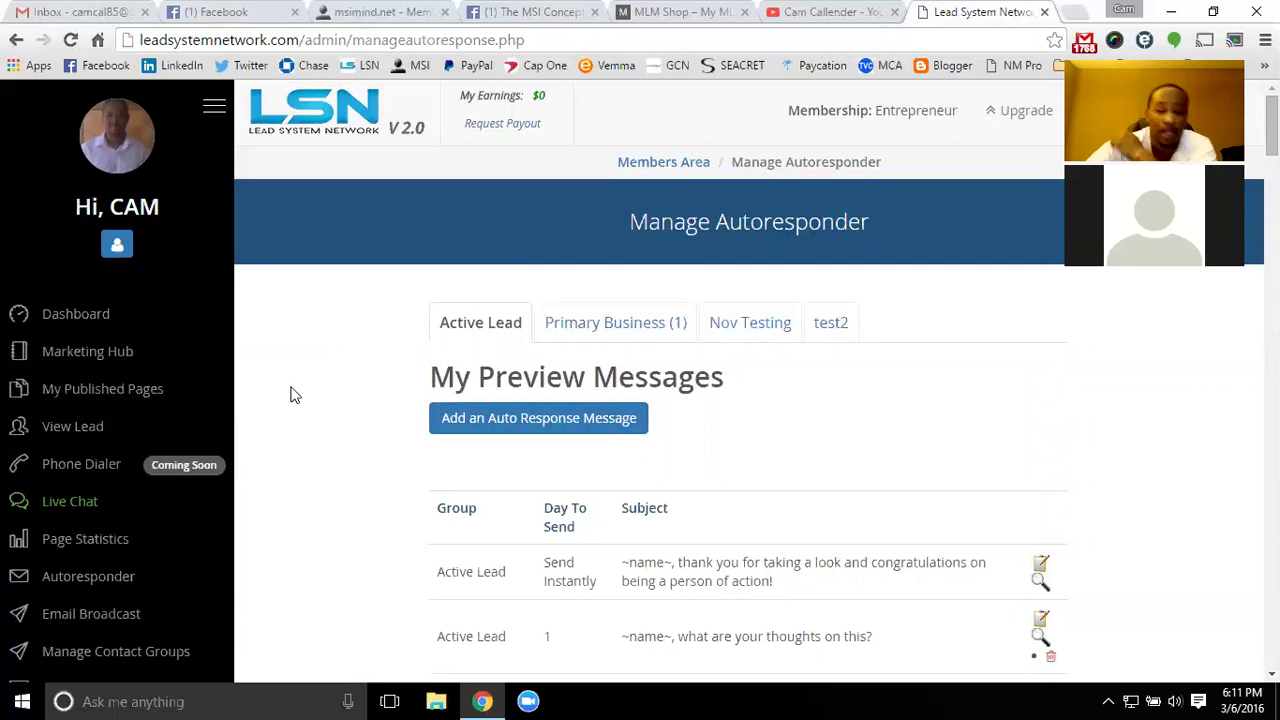
{"action": "scroll", "coordinate": [281, 378], "scroll_direction": "down", "scroll_amount": 1}
{"action": "scroll", "coordinate": [166, 280], "scroll_direction": "down", "scroll_amount": 3}
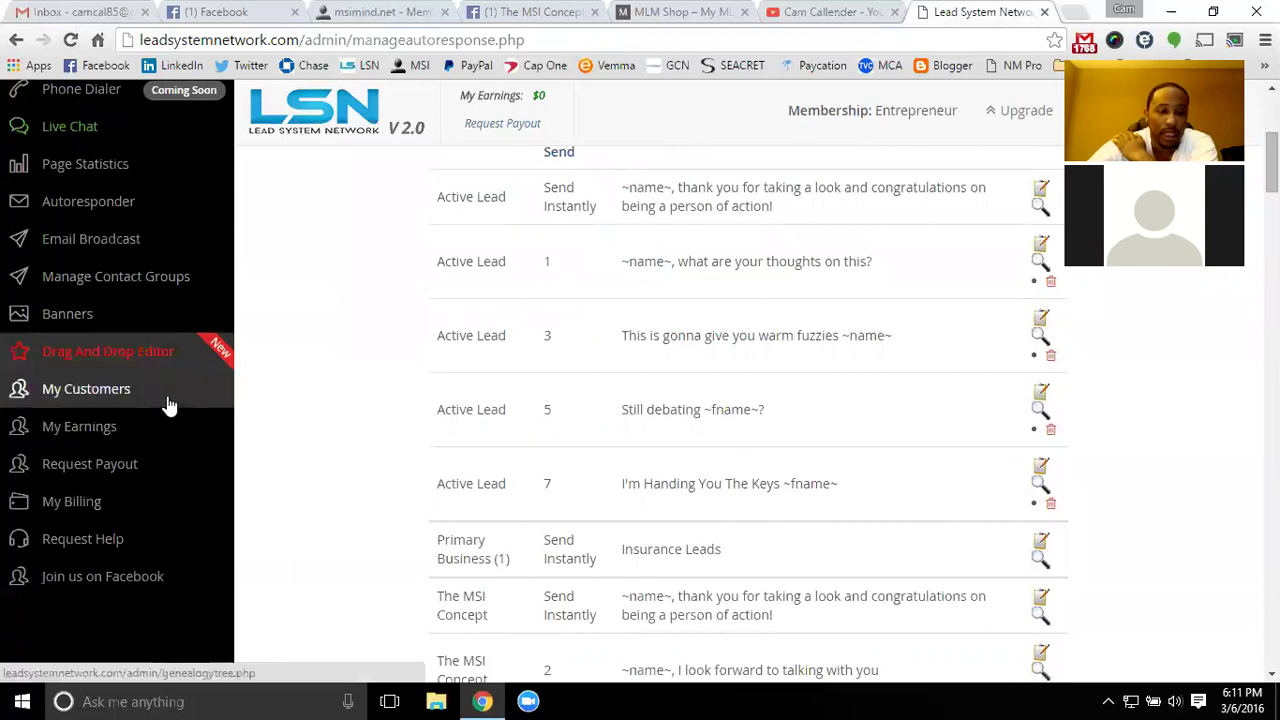
{"action": "scroll", "coordinate": [168, 405], "scroll_direction": "up", "scroll_amount": 2}
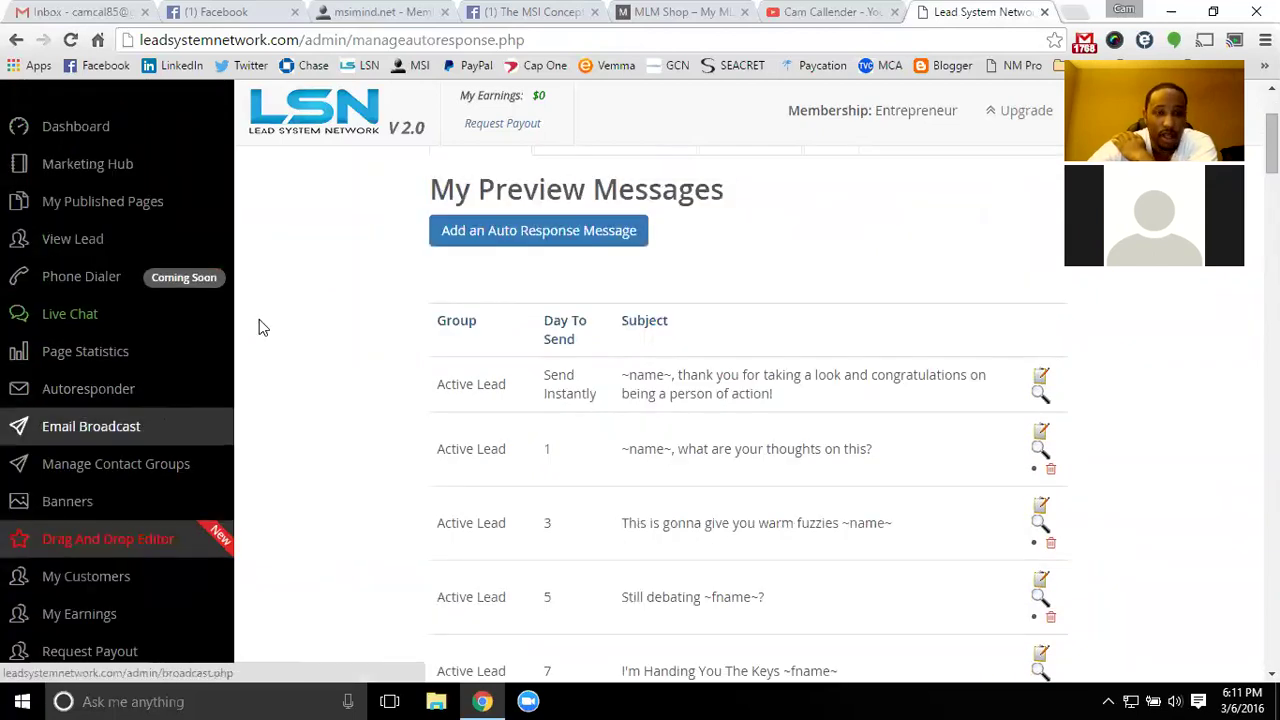
{"action": "left_click", "coordinate": [530, 12]}
{"action": "left_click", "coordinate": [375, 12]}
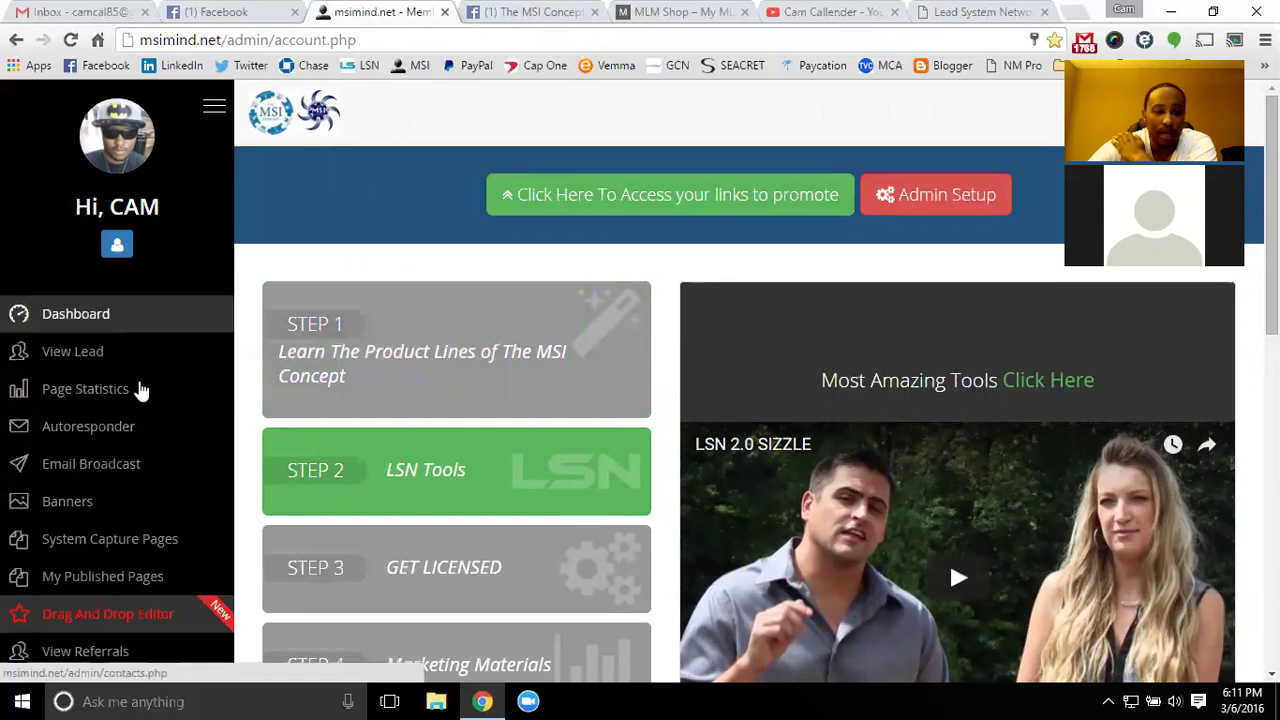
Preview the Send Broadcast Message form from Email Broadcast
{"action": "left_click", "coordinate": [147, 466]}
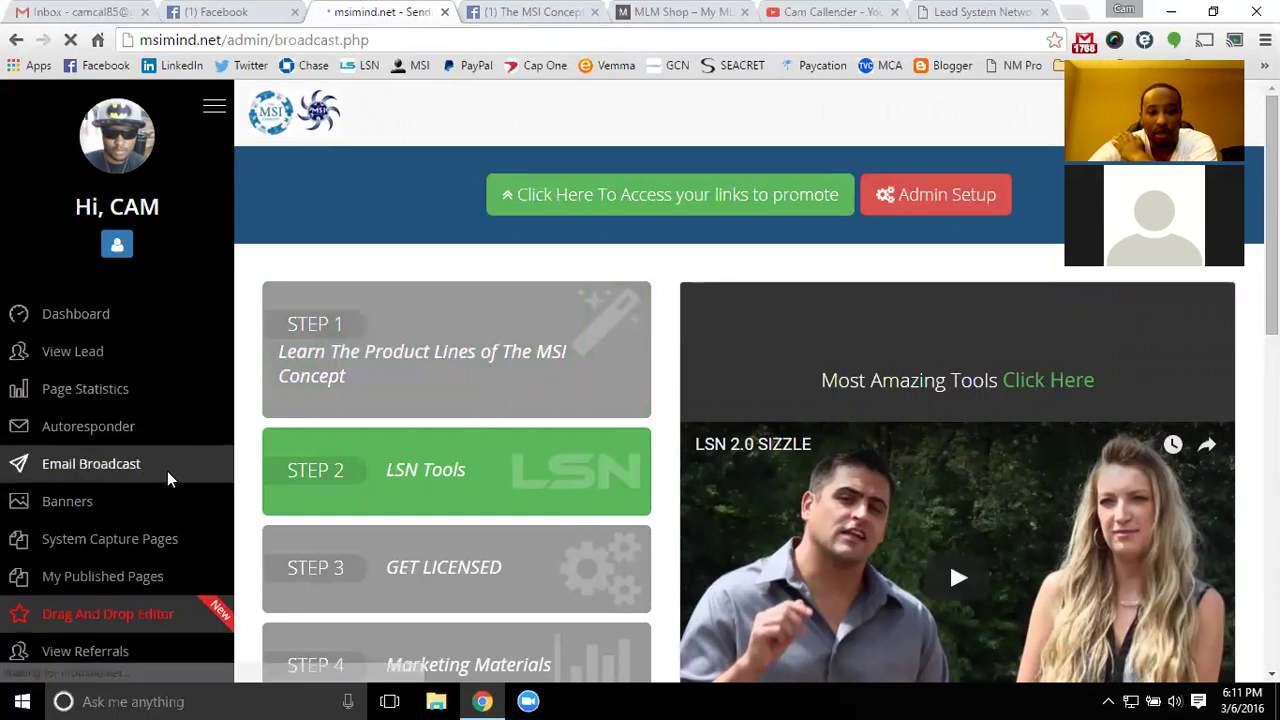
{"action": "scroll", "coordinate": [320, 345], "scroll_direction": "down", "scroll_amount": 5}
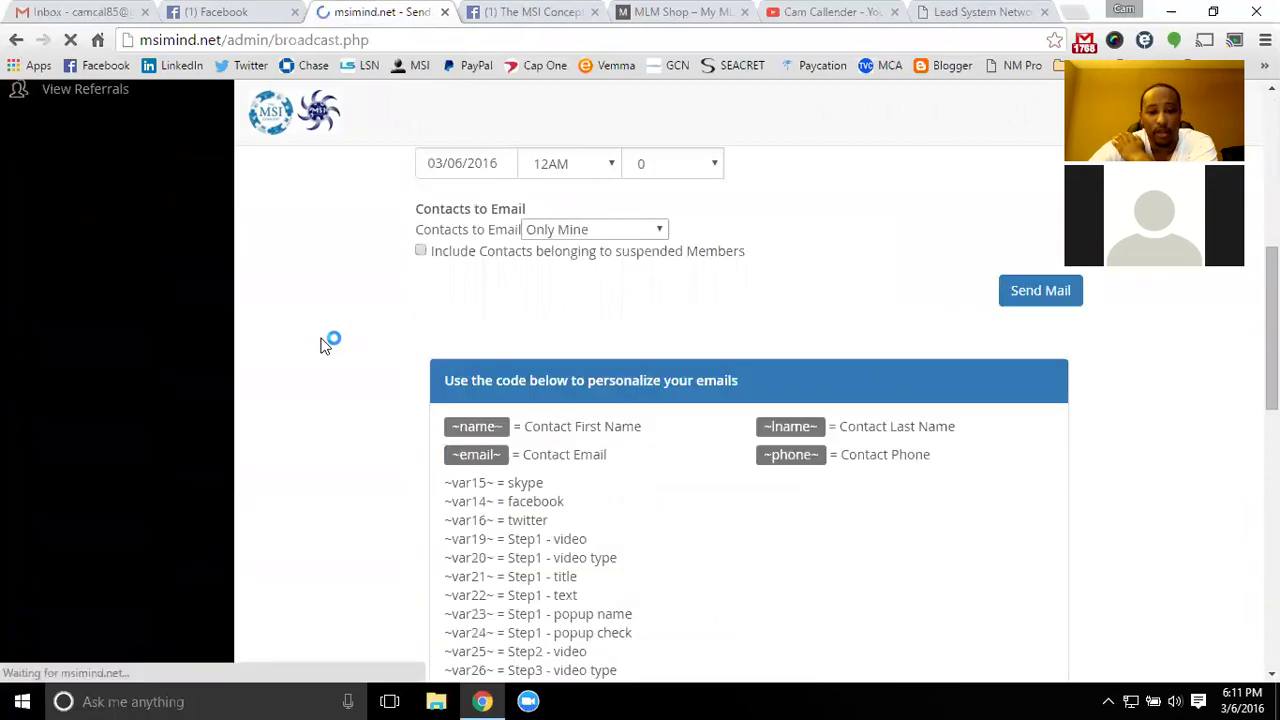
{"action": "scroll", "coordinate": [357, 377], "scroll_direction": "down", "scroll_amount": 3}
{"action": "scroll", "coordinate": [360, 390], "scroll_direction": "up", "scroll_amount": 10}
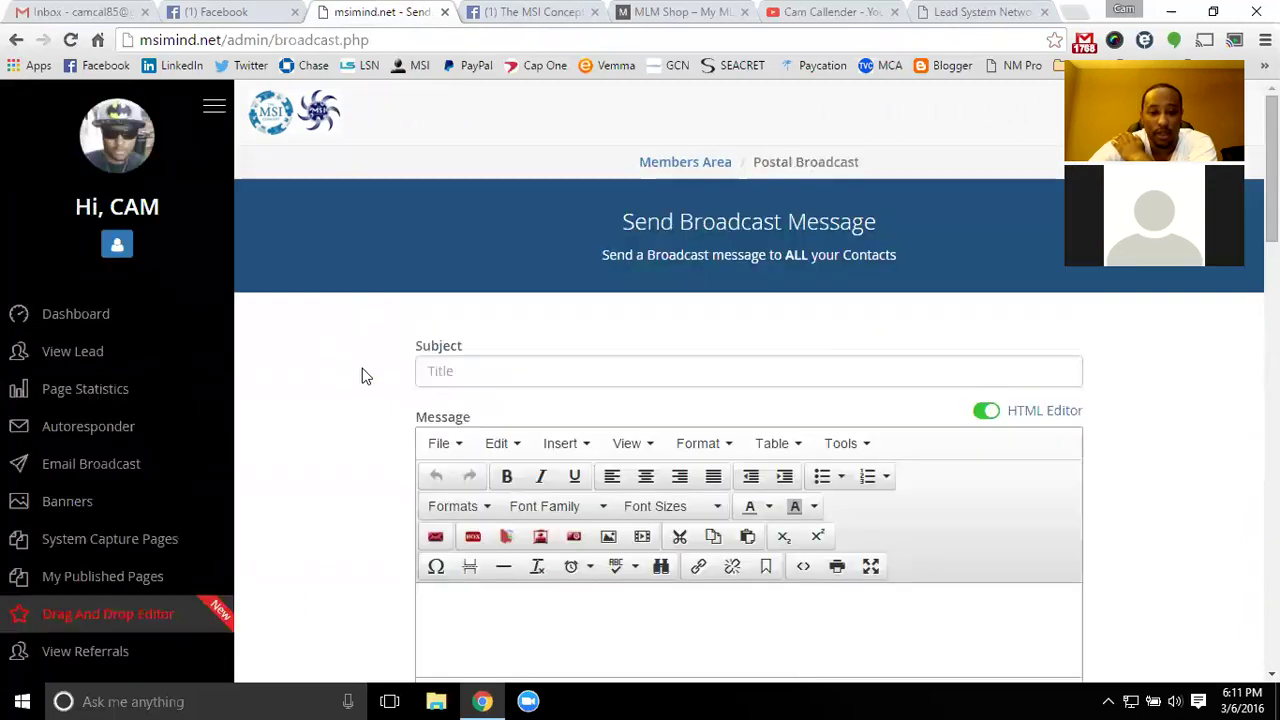
{"action": "scroll", "coordinate": [365, 417], "scroll_direction": "down", "scroll_amount": 3}
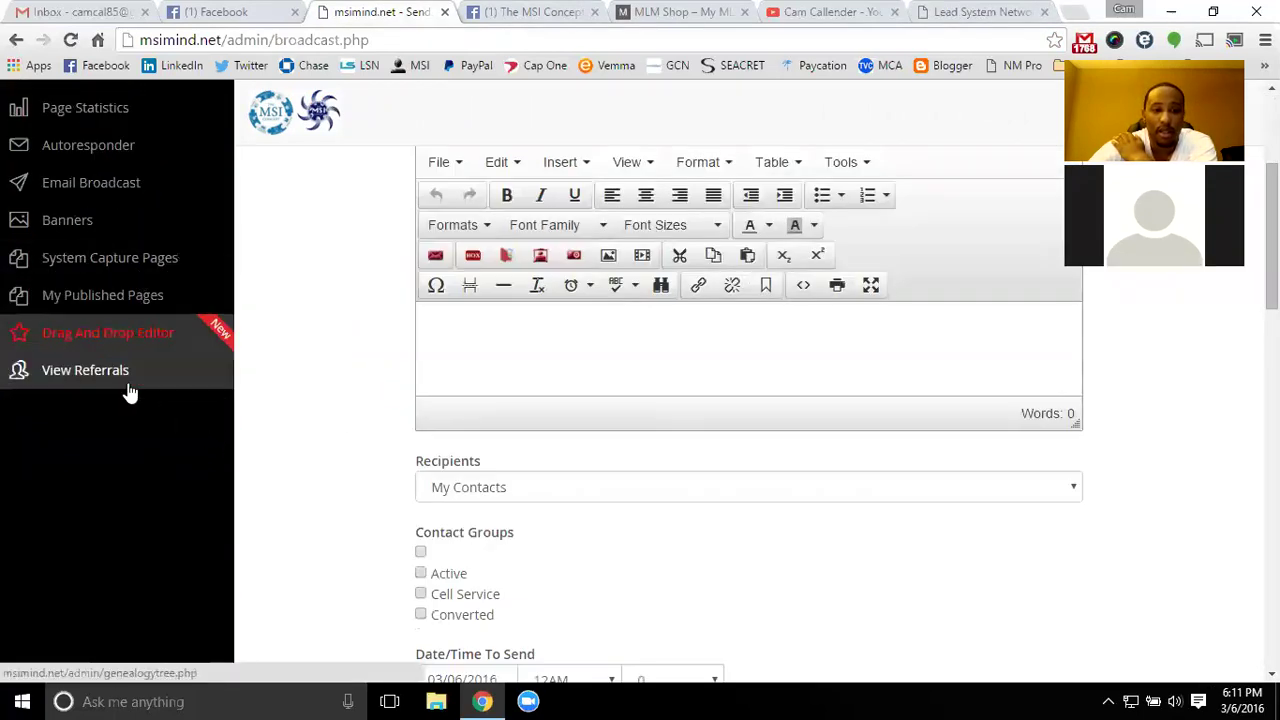
{"action": "scroll", "coordinate": [130, 388], "scroll_direction": "up", "scroll_amount": 2}
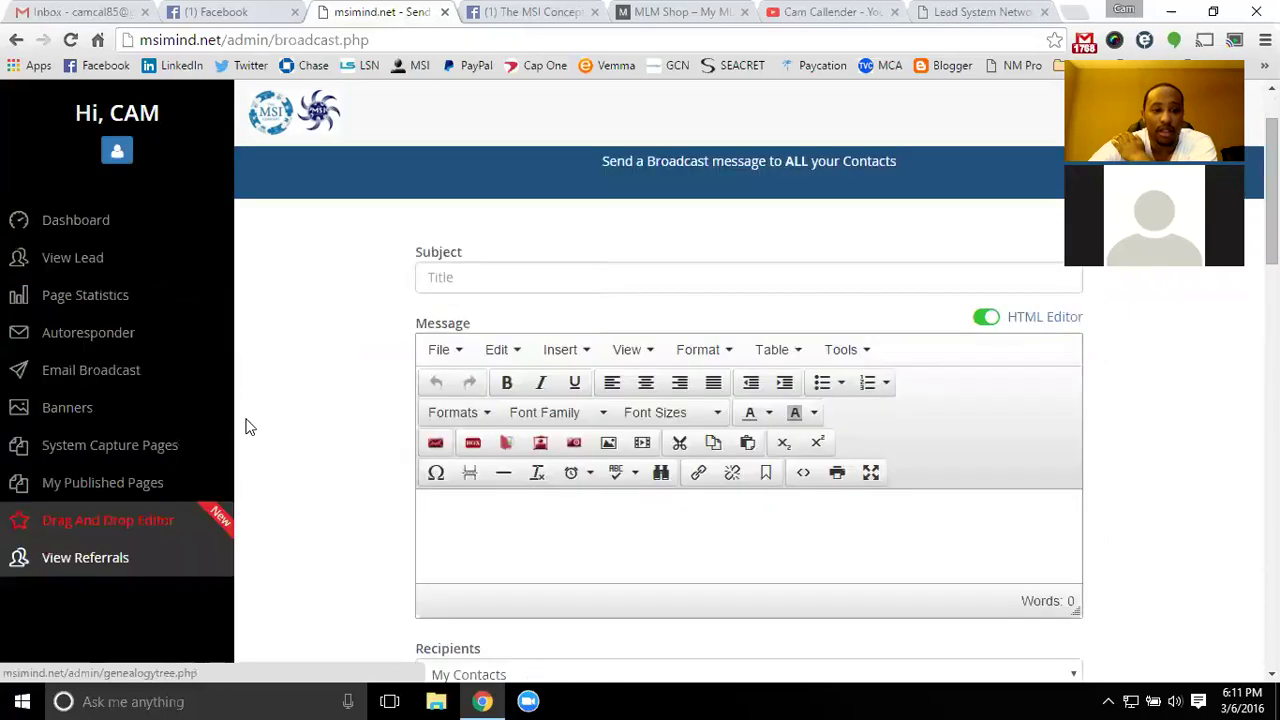
Return to the MSI Mind dashboard and bring the Gmail inbox to the front
{"action": "left_click", "coordinate": [94, 220]}
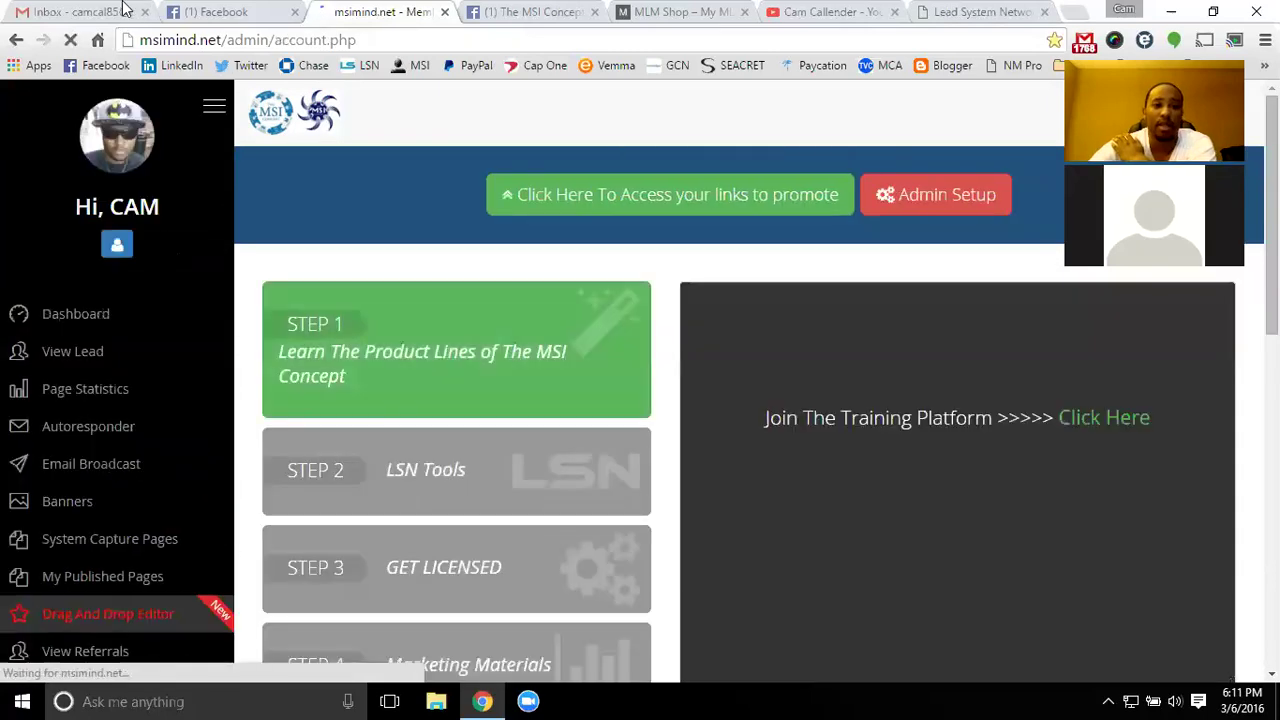
{"action": "key", "text": "ctrl+1"}
{"action": "left_click", "coordinate": [418, 105]}
Search the Gmail mailbox for 'msi'
{"action": "type", "text": "msim"}
{"action": "key", "text": "Return"}
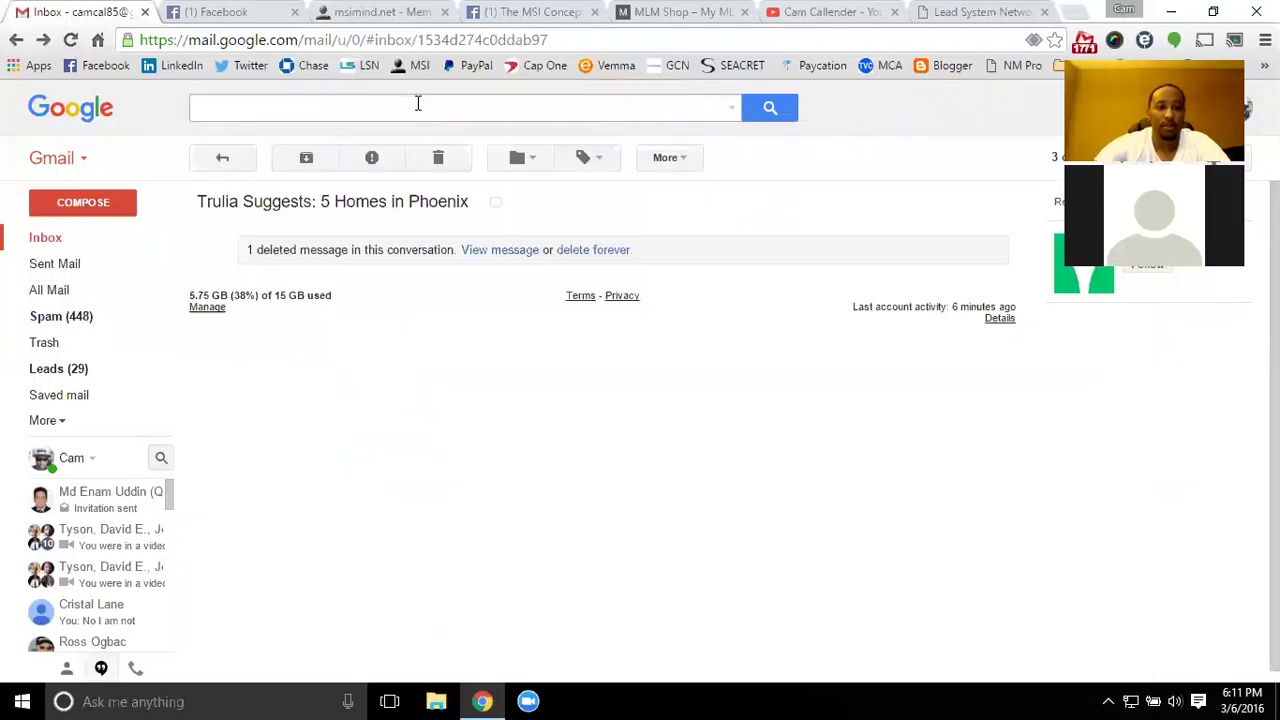
{"action": "left_click", "coordinate": [421, 107]}
{"action": "type", "text": "msi"}
{"action": "key", "text": "Return"}
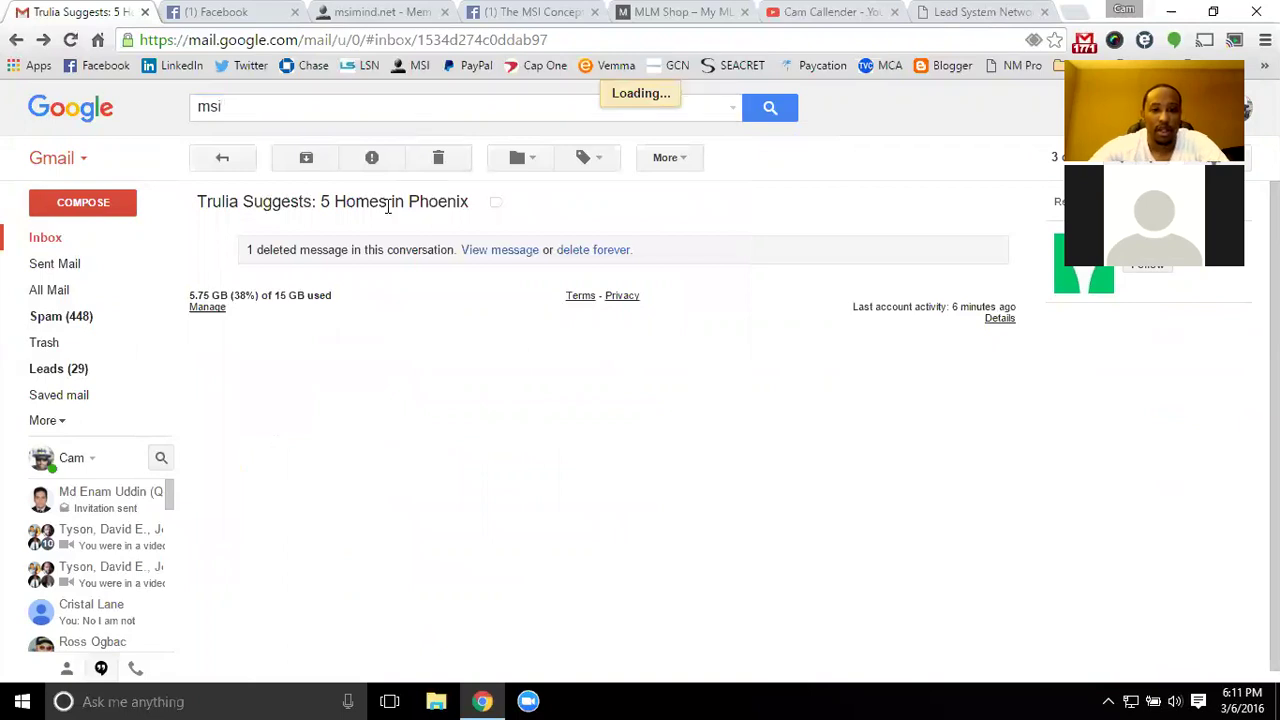
Read the blog comment notification from the results, then open the YouTube!! email
{"action": "scroll", "coordinate": [445, 415], "scroll_direction": "down", "scroll_amount": 2}
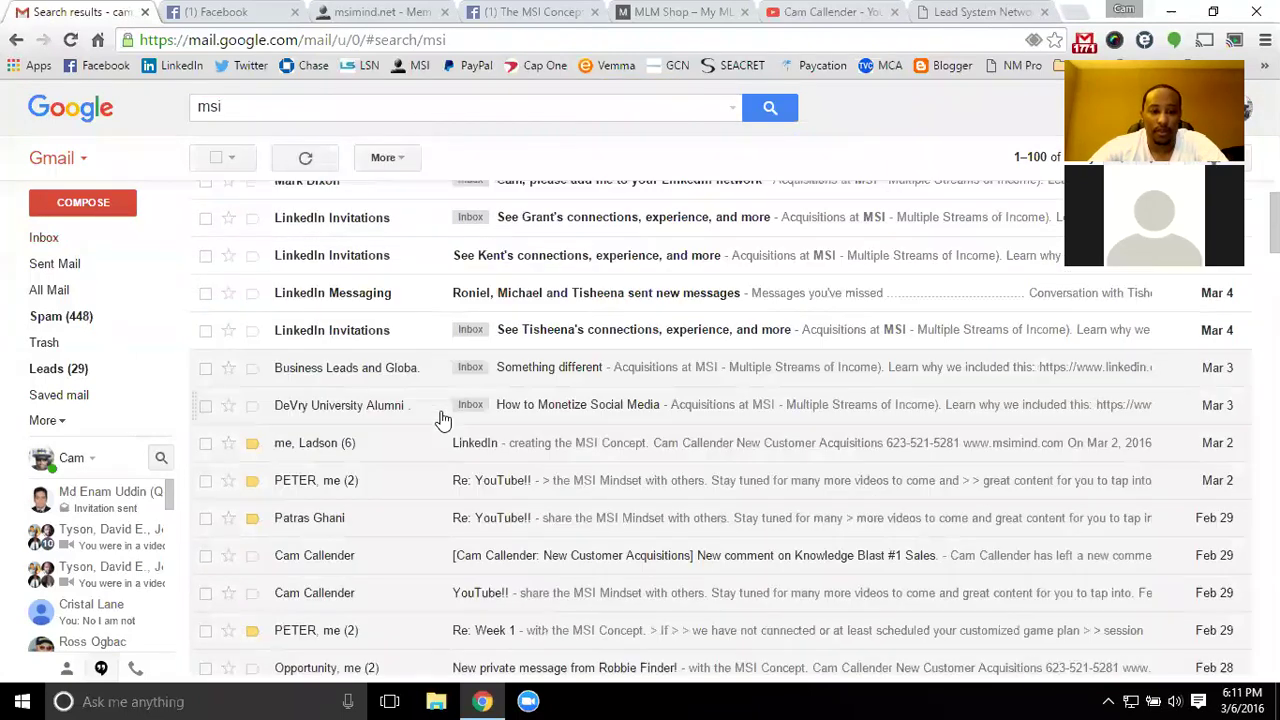
{"action": "scroll", "coordinate": [443, 420], "scroll_direction": "down", "scroll_amount": 2}
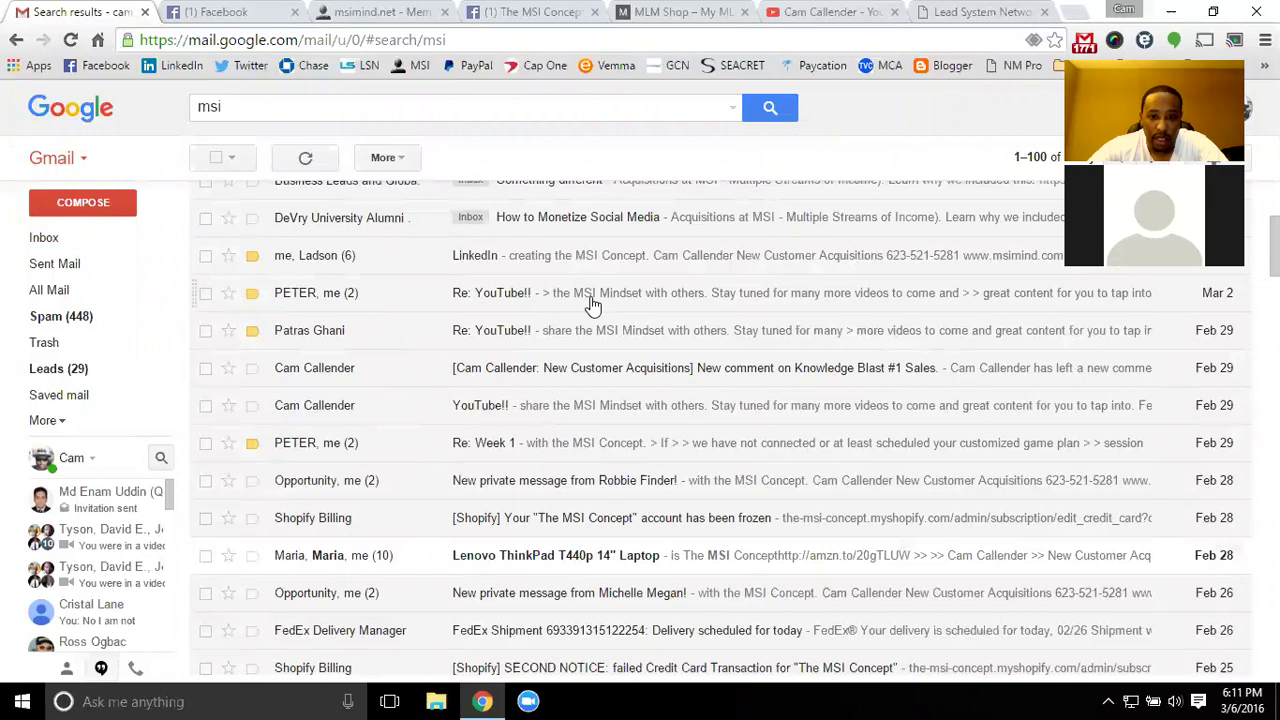
{"action": "left_click", "coordinate": [580, 378]}
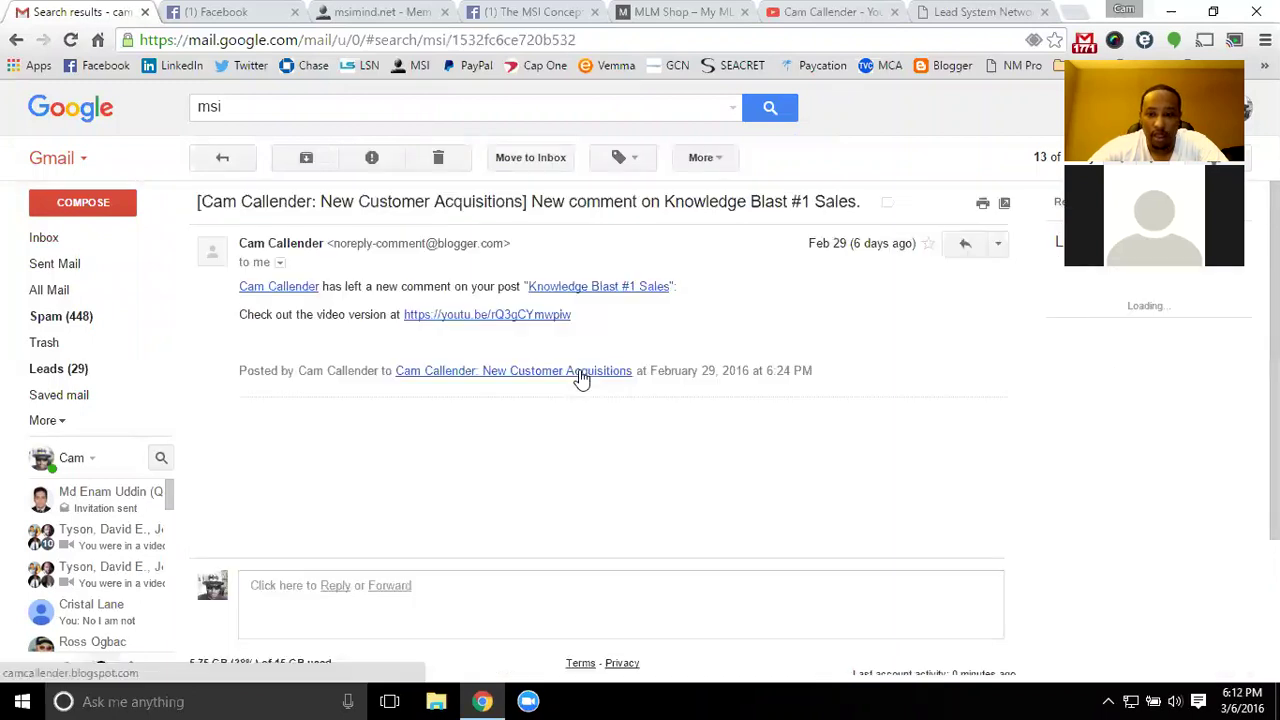
{"action": "left_click", "coordinate": [217, 157]}
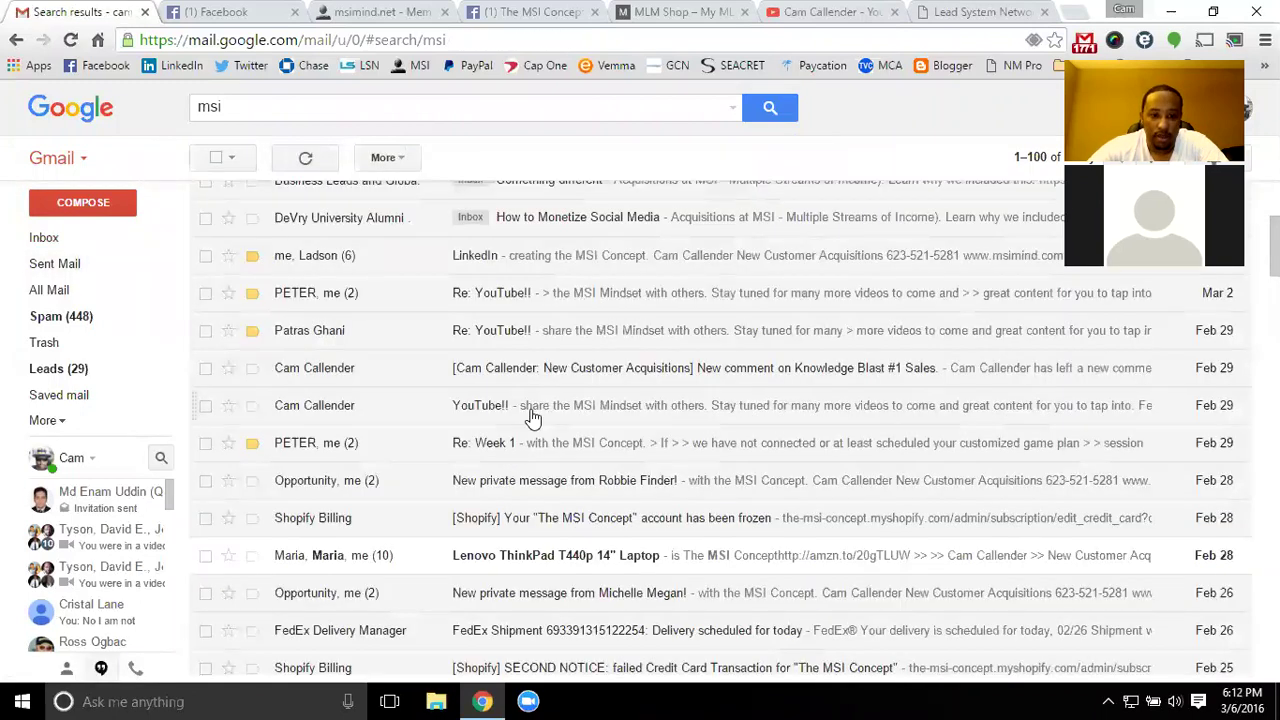
{"action": "left_click", "coordinate": [574, 408]}
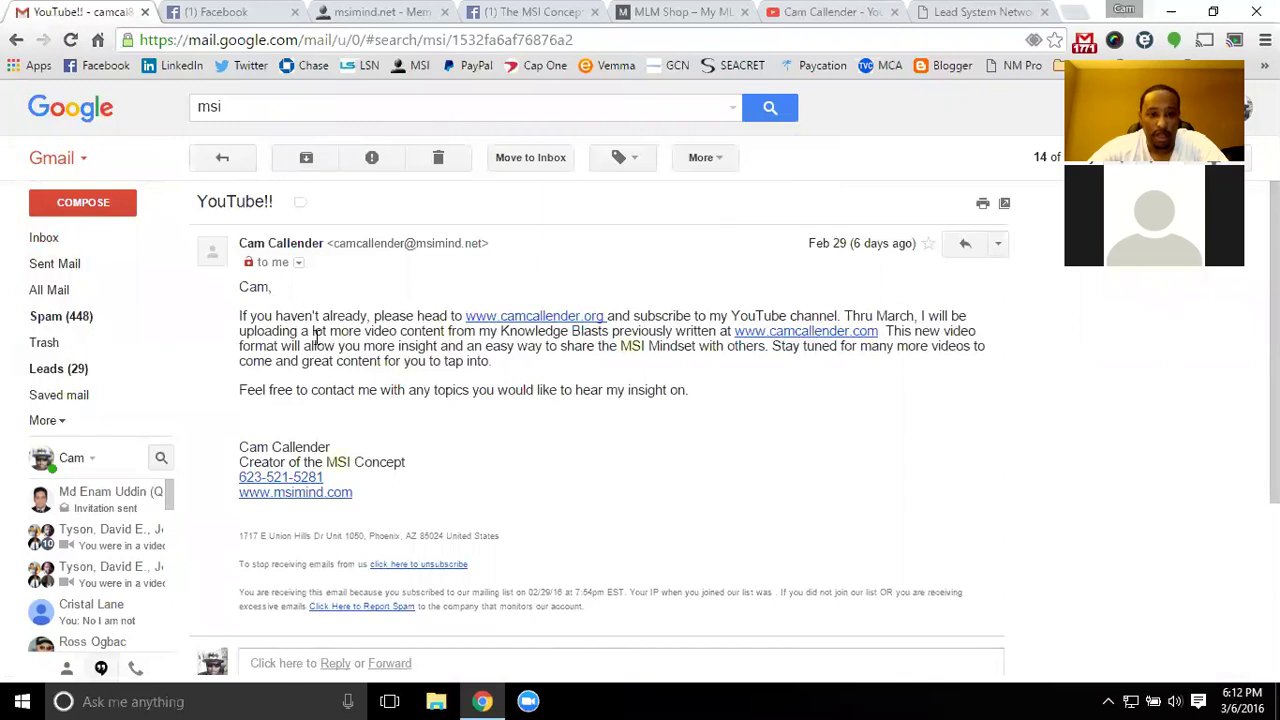
Highlight the email's opening lines and sender domain, then return to the inbox
{"action": "left_click_drag", "start_coordinate": [240, 316], "coordinate": [605, 346]}
{"action": "left_click", "coordinate": [630, 378]}
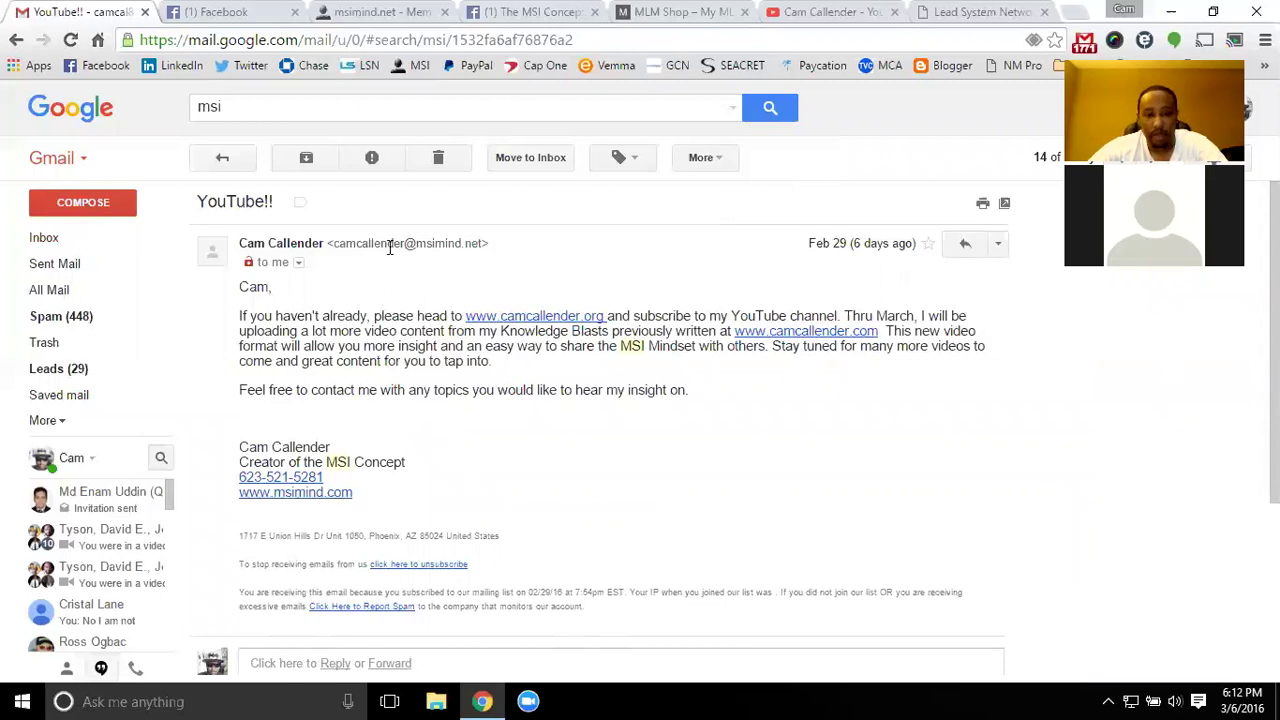
{"action": "left_click_drag", "start_coordinate": [418, 242], "coordinate": [494, 245]}
{"action": "left_click", "coordinate": [502, 285]}
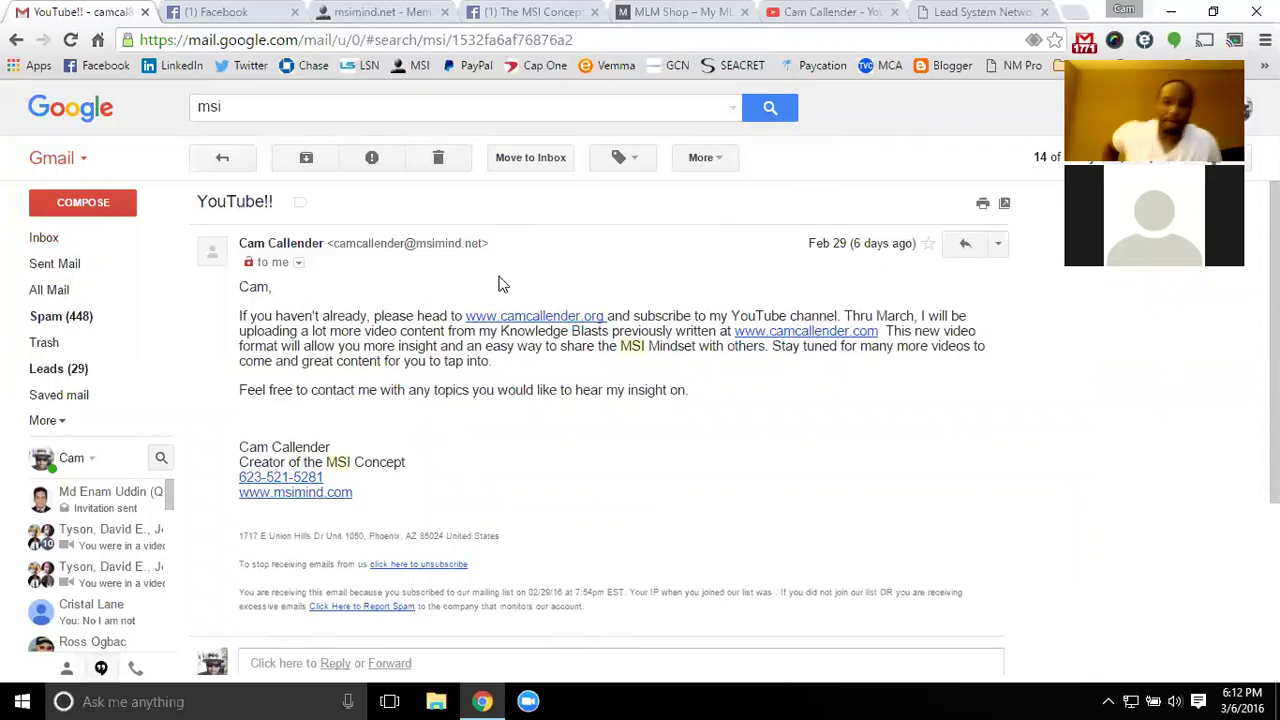
{"action": "left_click", "coordinate": [44, 246]}
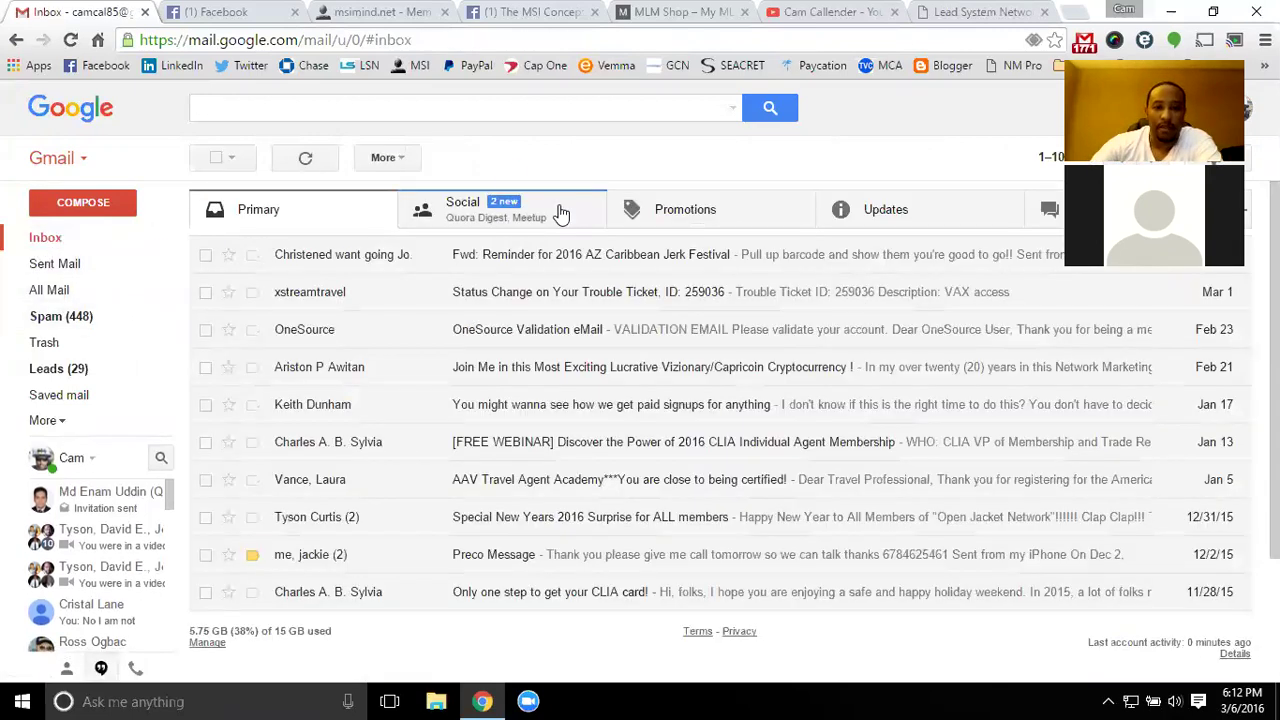
Glance at the MSI Mind dashboard, then return to the Facebook news feed
{"action": "left_click", "coordinate": [210, 12]}
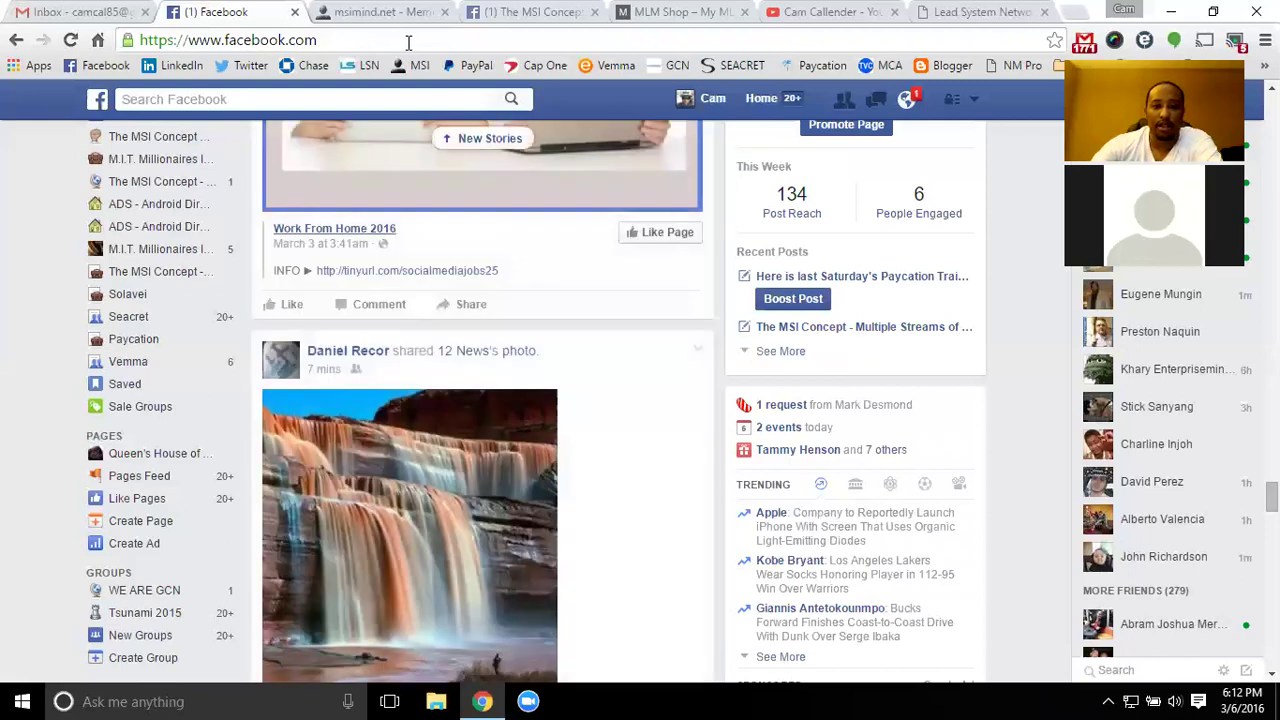
{"action": "left_click", "coordinate": [380, 12]}
{"action": "scroll", "coordinate": [560, 392], "scroll_direction": "down", "scroll_amount": 3}
{"action": "scroll", "coordinate": [510, 375], "scroll_direction": "up", "scroll_amount": 3}
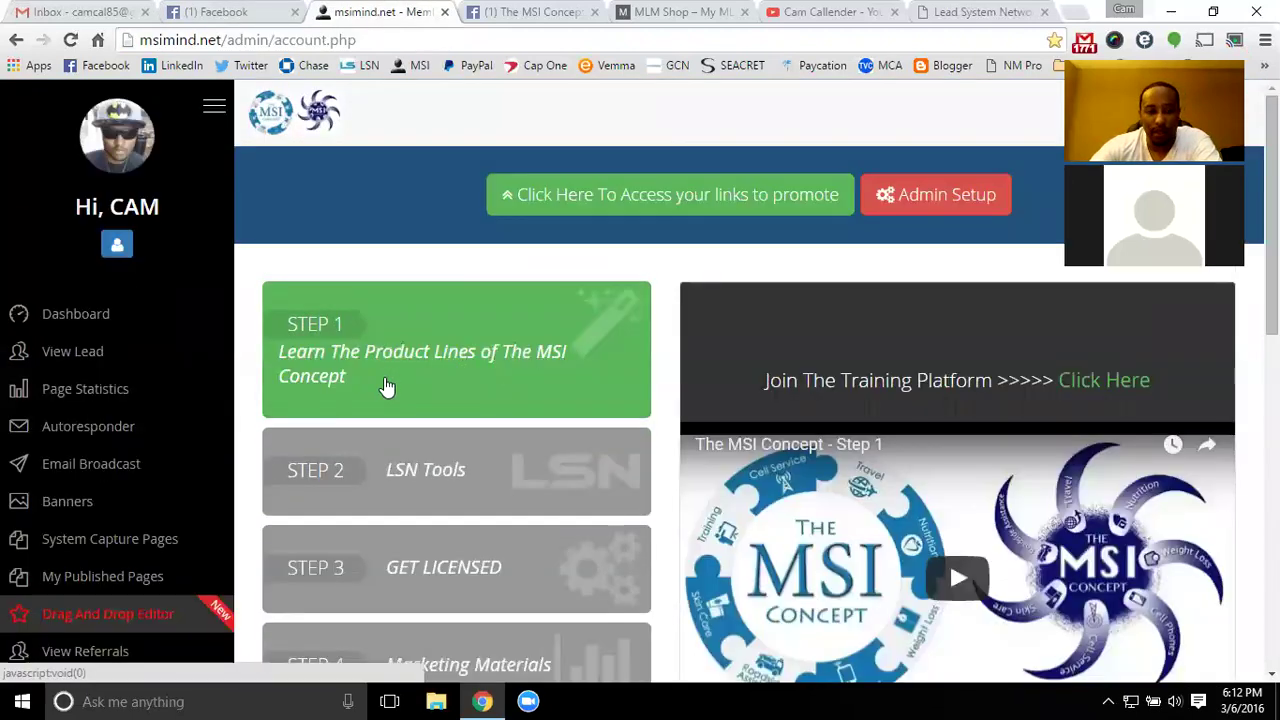
{"action": "left_click", "coordinate": [210, 12]}
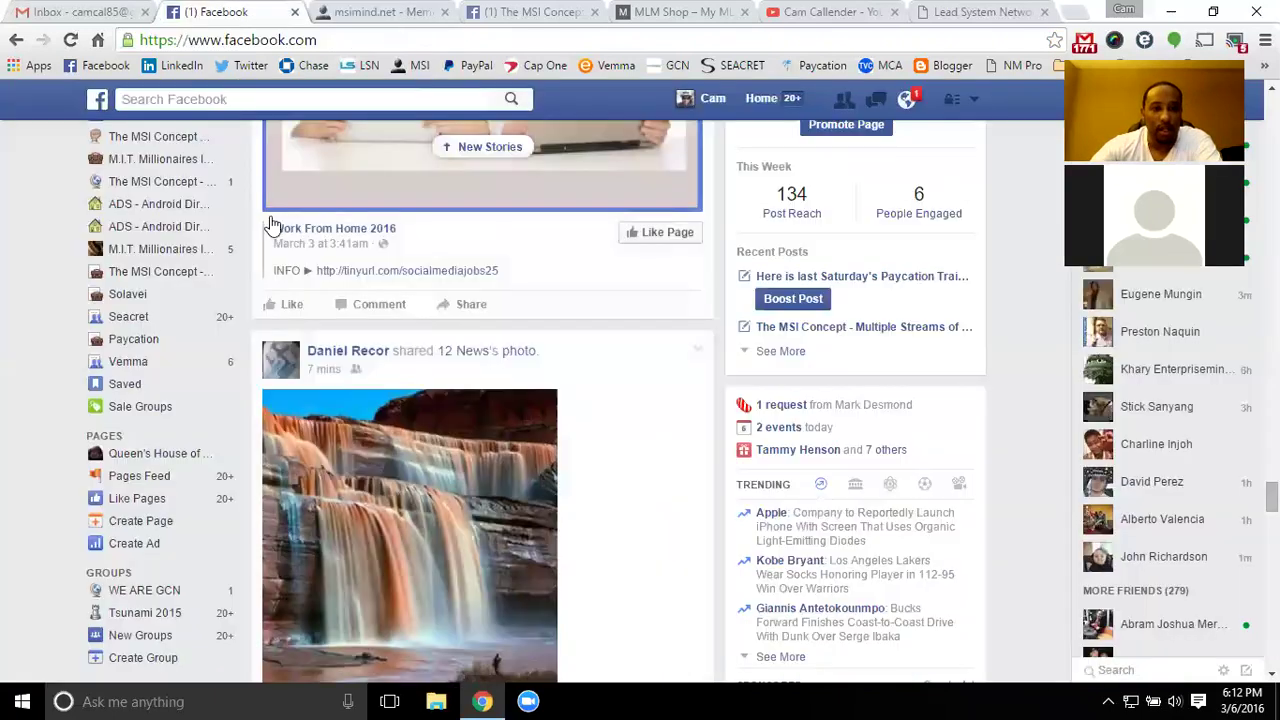
Refresh the news feed, dismiss the DemDebate tip, and open The MSI Concept page
{"action": "scroll", "coordinate": [336, 430], "scroll_direction": "up", "scroll_amount": 10}
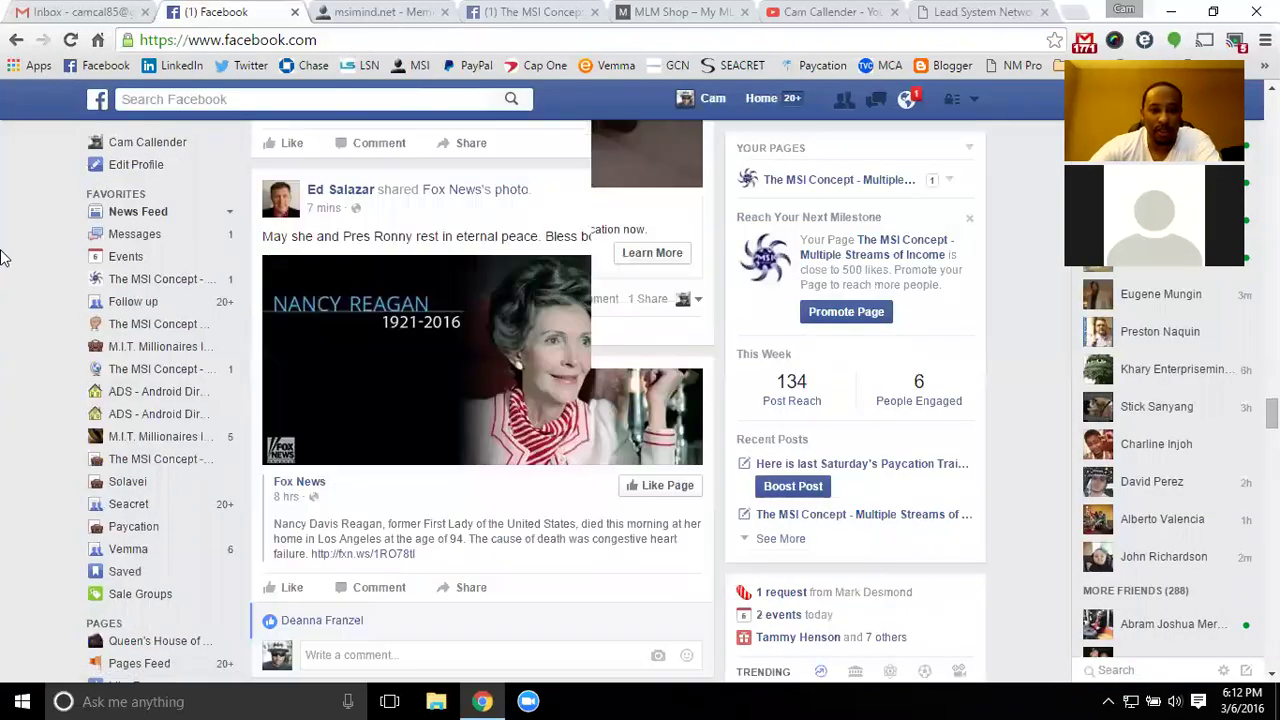
{"action": "left_click", "coordinate": [88, 114]}
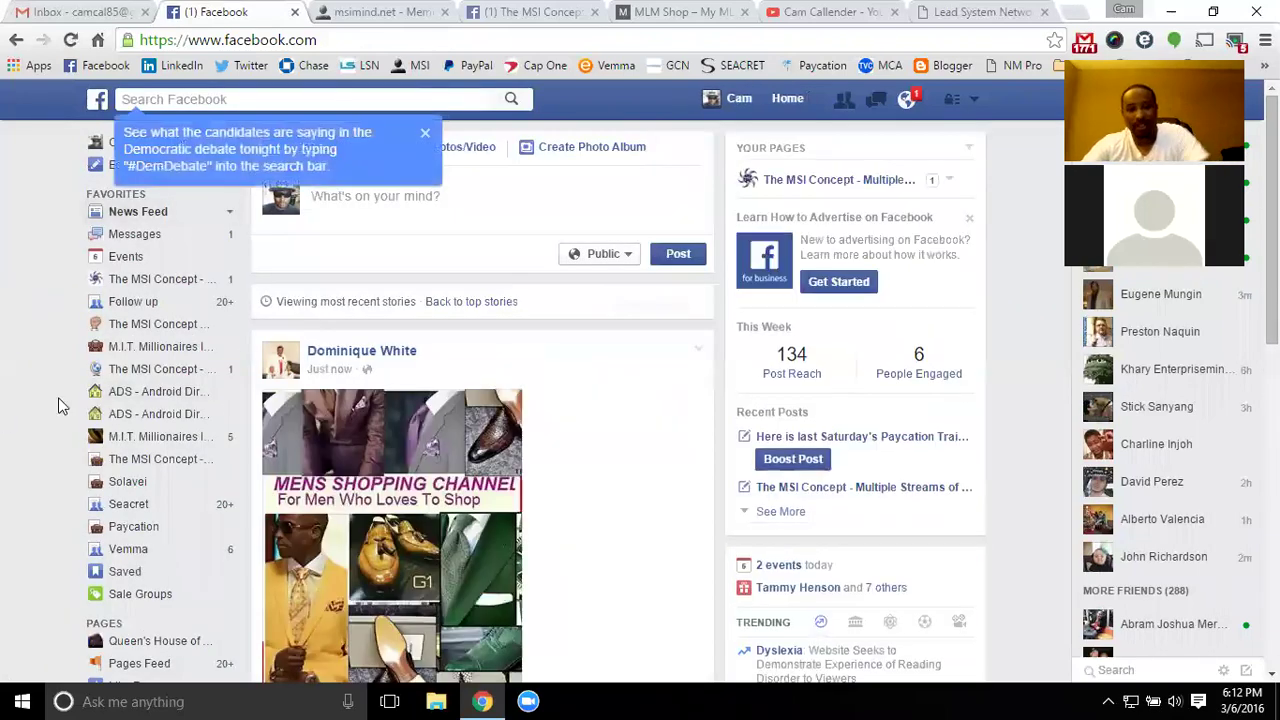
{"action": "left_click", "coordinate": [428, 136]}
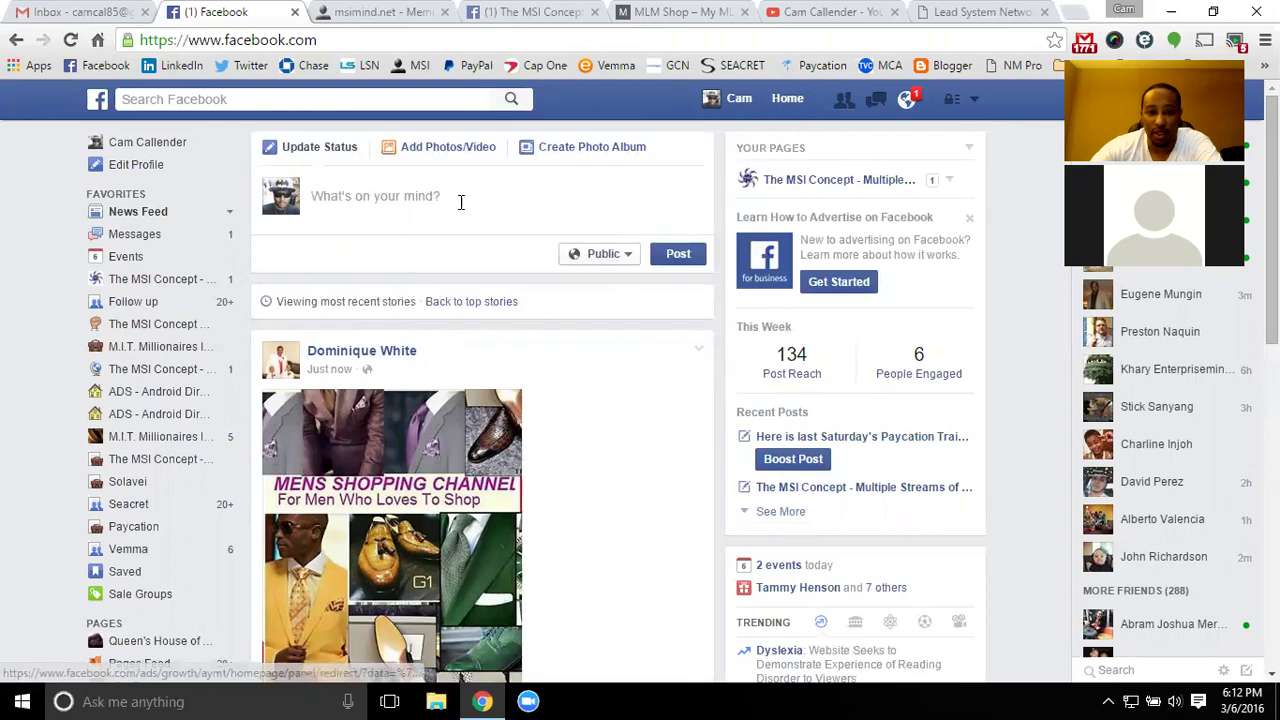
{"action": "left_click", "coordinate": [842, 184]}
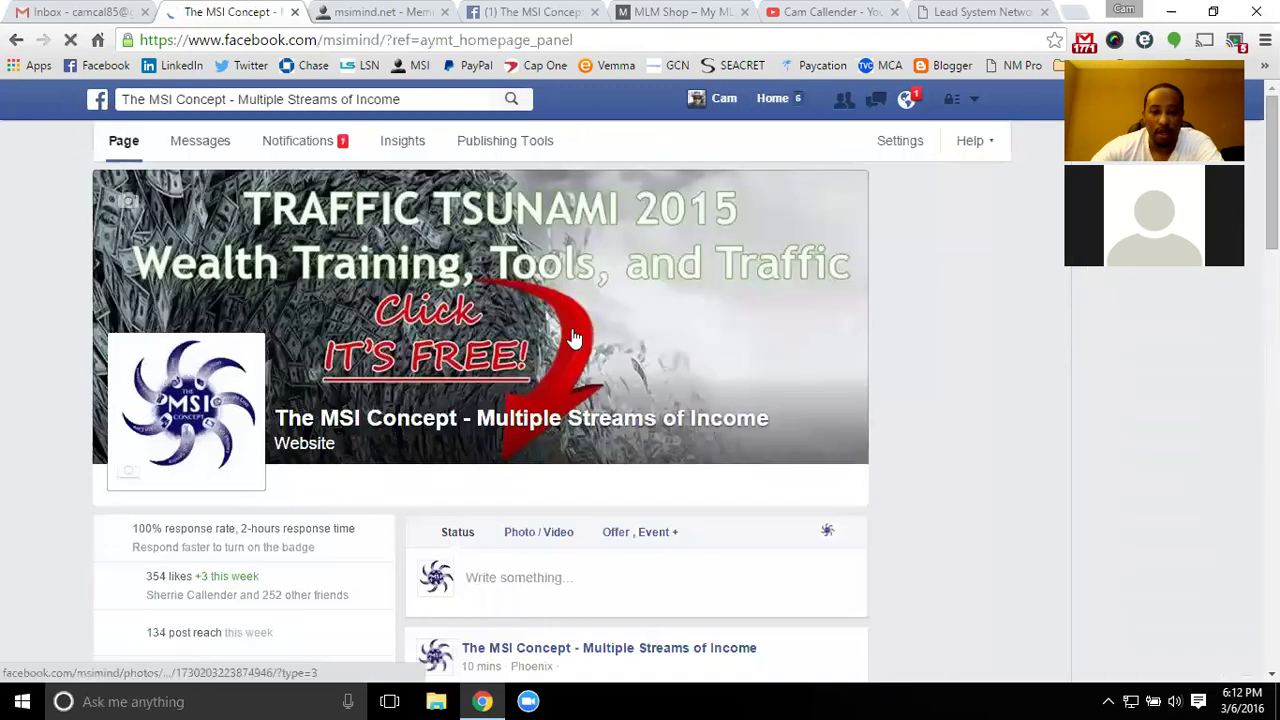
Scroll through The MSI Concept page and open its Events tab
{"action": "scroll", "coordinate": [637, 330], "scroll_direction": "down", "scroll_amount": 2}
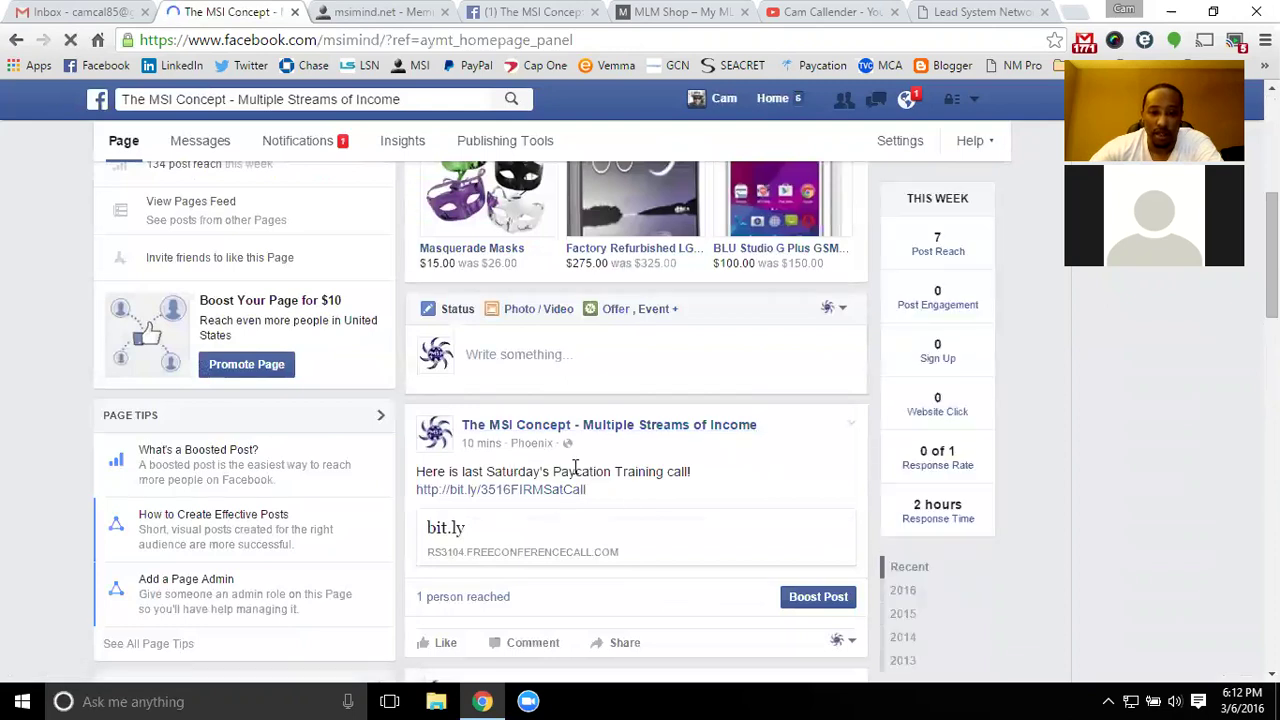
{"action": "scroll", "coordinate": [575, 470], "scroll_direction": "down", "scroll_amount": 2}
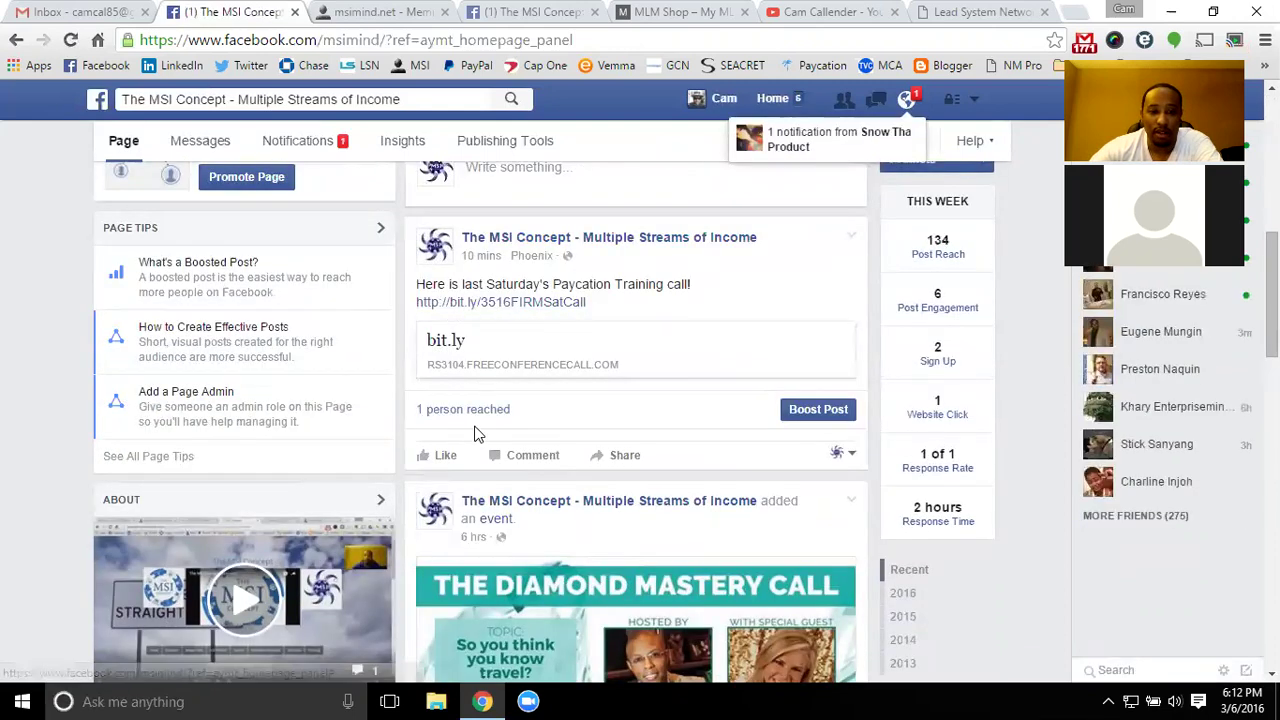
{"action": "scroll", "coordinate": [605, 345], "scroll_direction": "down", "scroll_amount": 4}
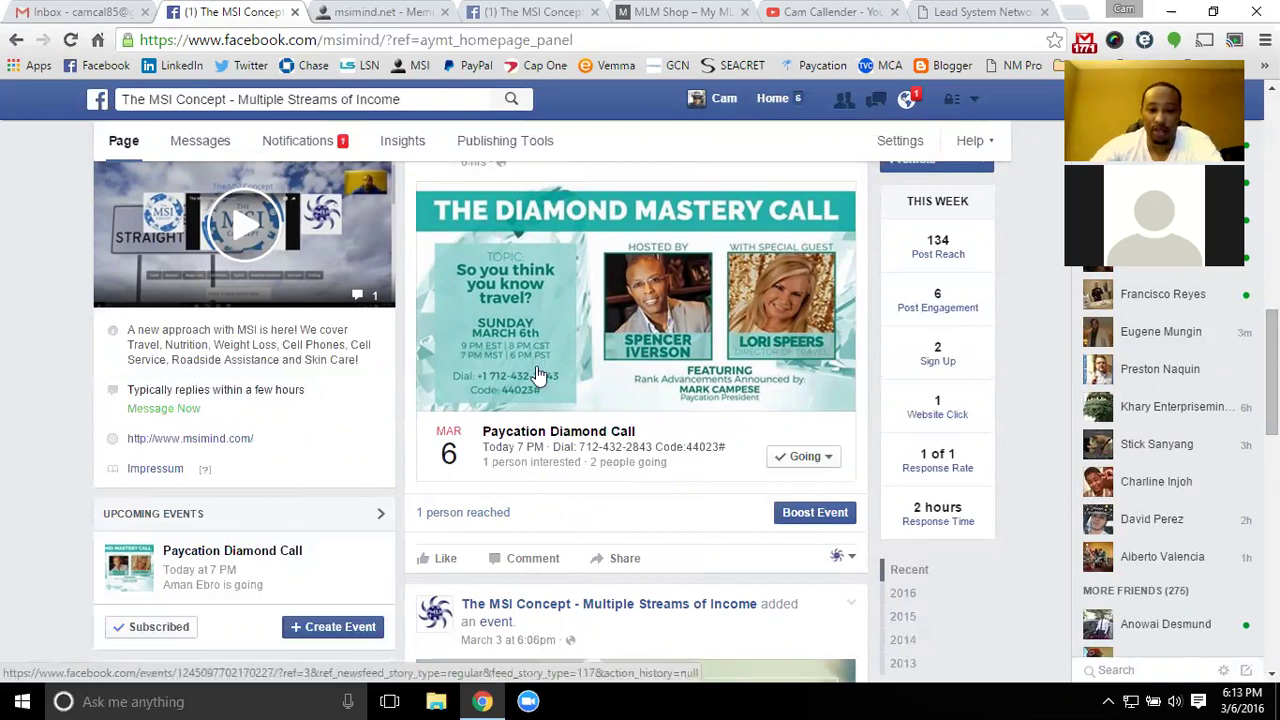
{"action": "scroll", "coordinate": [590, 390], "scroll_direction": "up", "scroll_amount": 2}
{"action": "scroll", "coordinate": [678, 370], "scroll_direction": "up", "scroll_amount": 5}
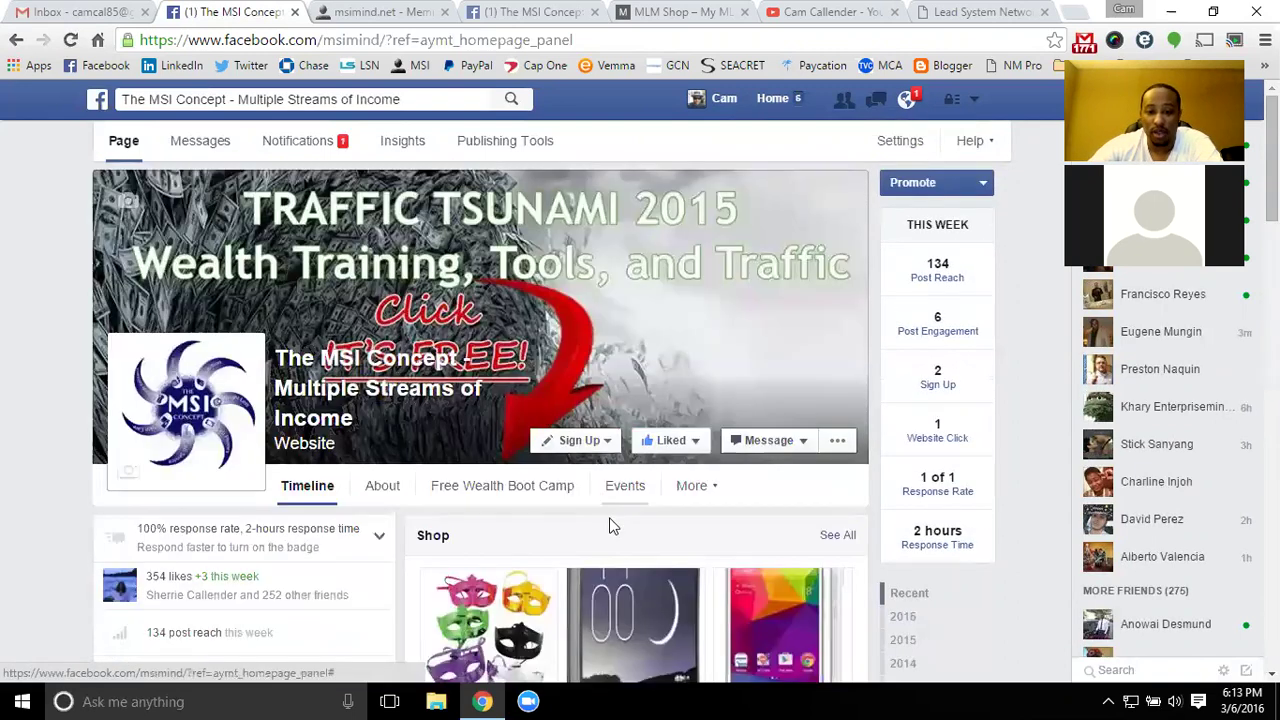
{"action": "left_click", "coordinate": [625, 488]}
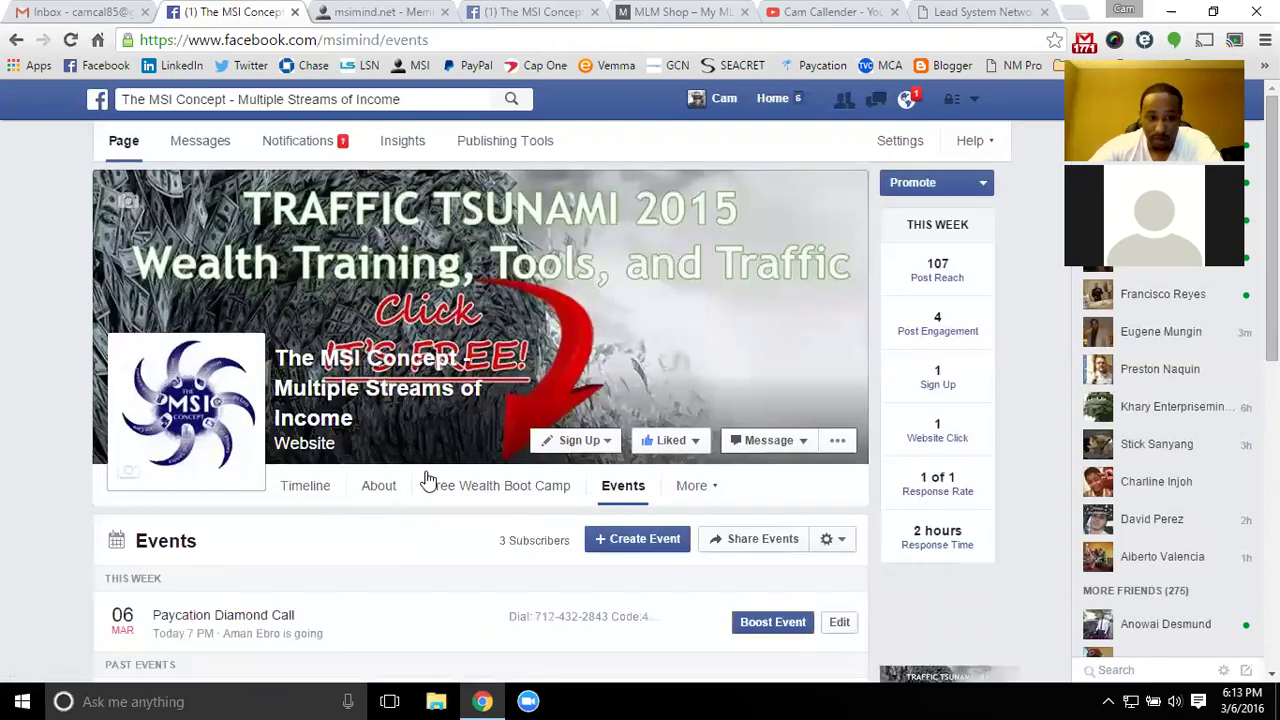
Open the Feb 29 LSN Monday Night Call event, then return to the events list
{"action": "scroll", "coordinate": [420, 460], "scroll_direction": "down", "scroll_amount": 6}
{"action": "scroll", "coordinate": [380, 426], "scroll_direction": "up", "scroll_amount": 3}
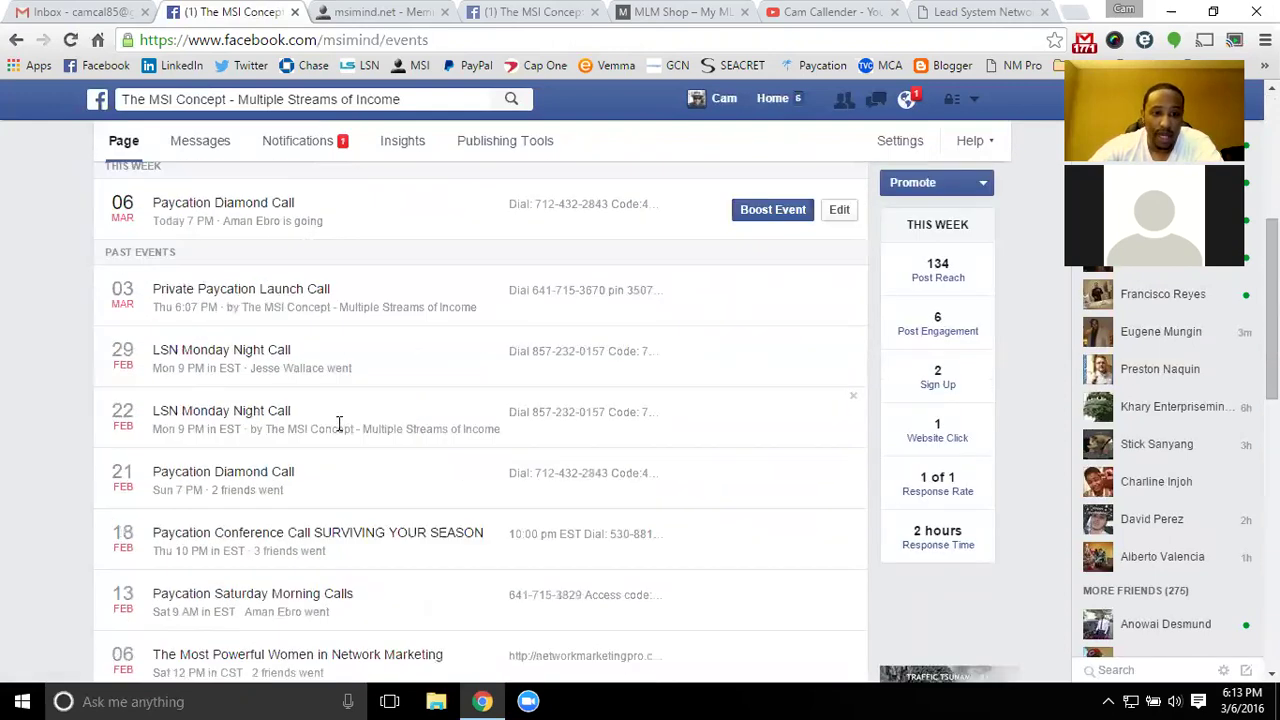
{"action": "left_click", "coordinate": [248, 348]}
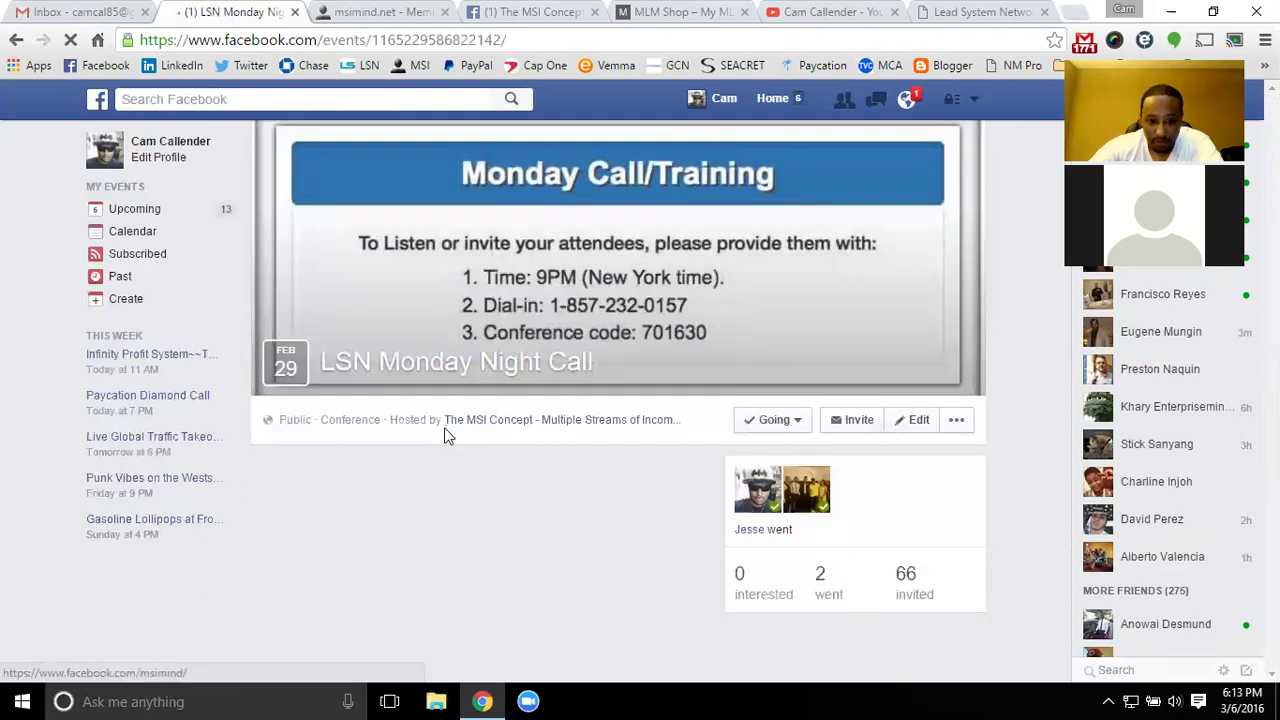
{"action": "scroll", "coordinate": [416, 497], "scroll_direction": "down", "scroll_amount": 5}
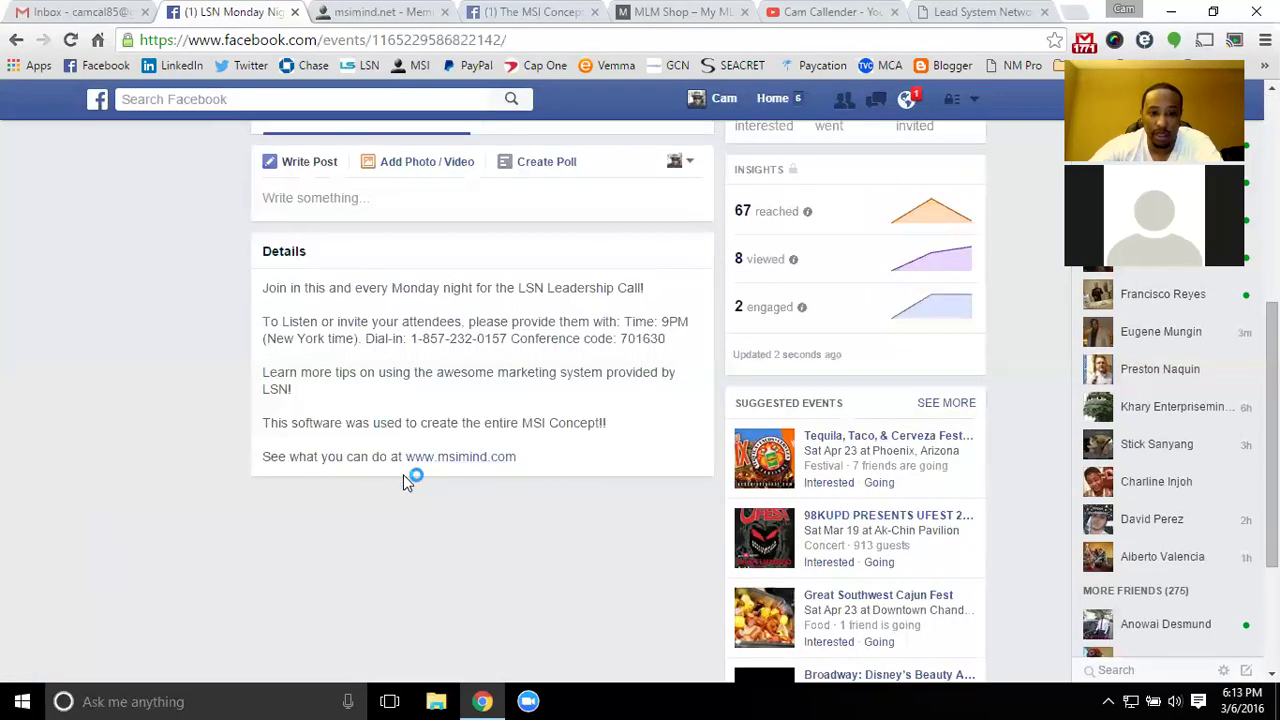
{"action": "left_click", "coordinate": [16, 40]}
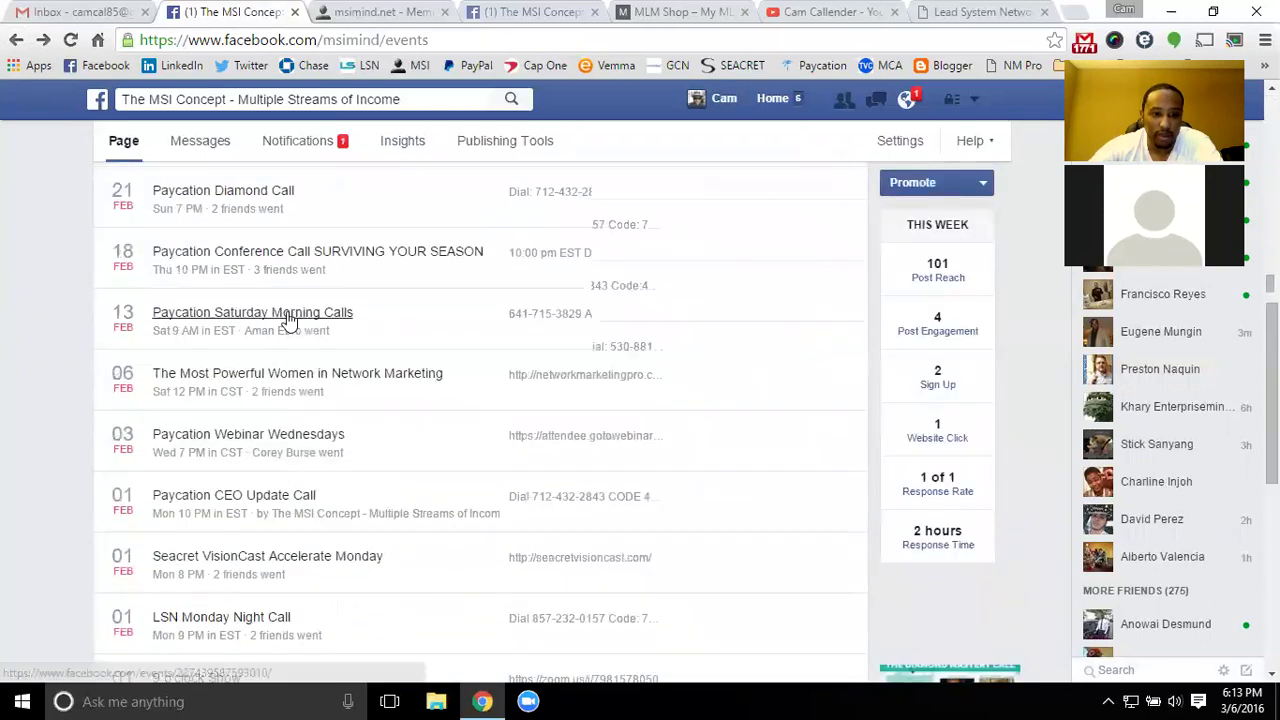
View the Feb 22 LSN Monday Night Call event and its call-recording post, then switch tabs
{"action": "left_click", "coordinate": [258, 410]}
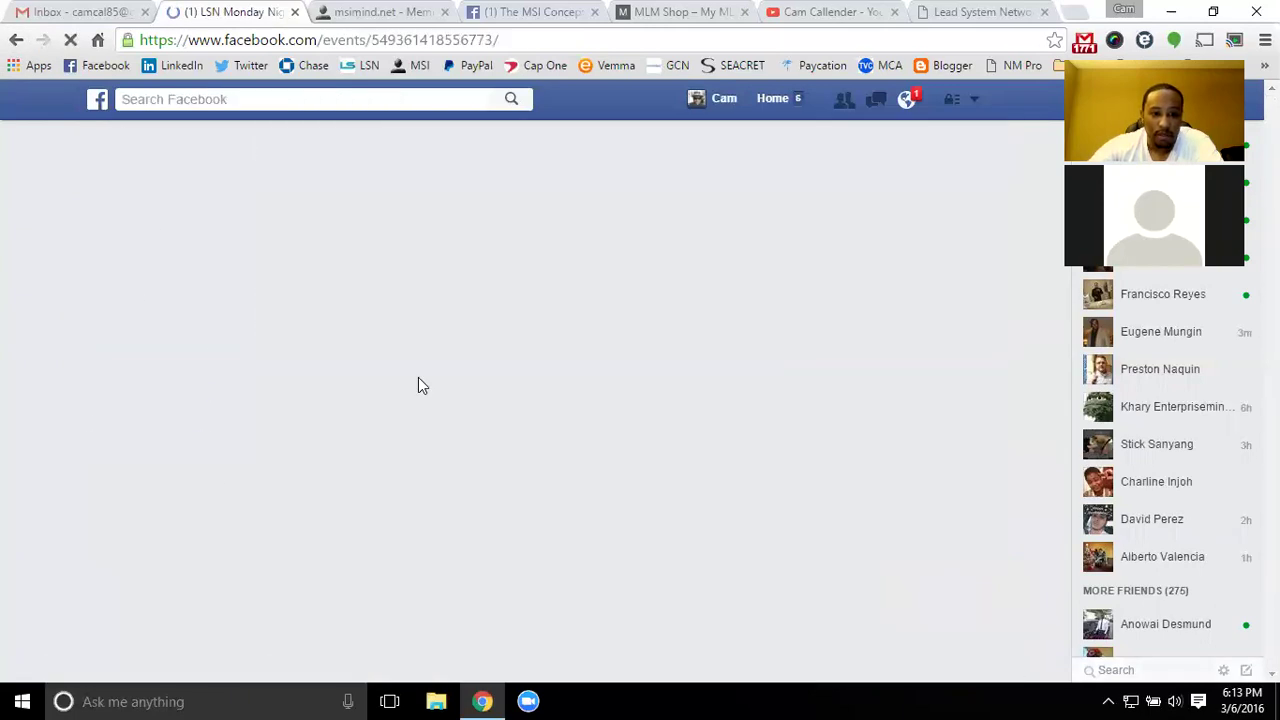
{"action": "scroll", "coordinate": [418, 378], "scroll_direction": "down", "scroll_amount": 7}
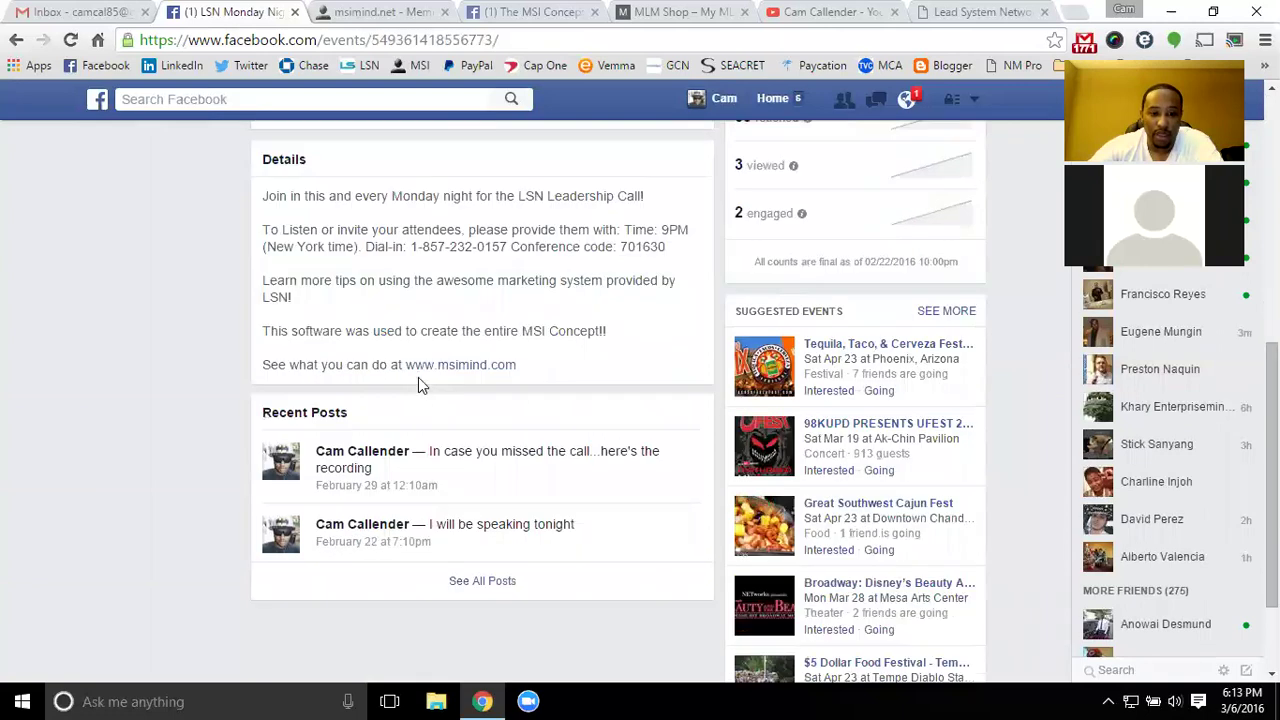
{"action": "left_click", "coordinate": [452, 468]}
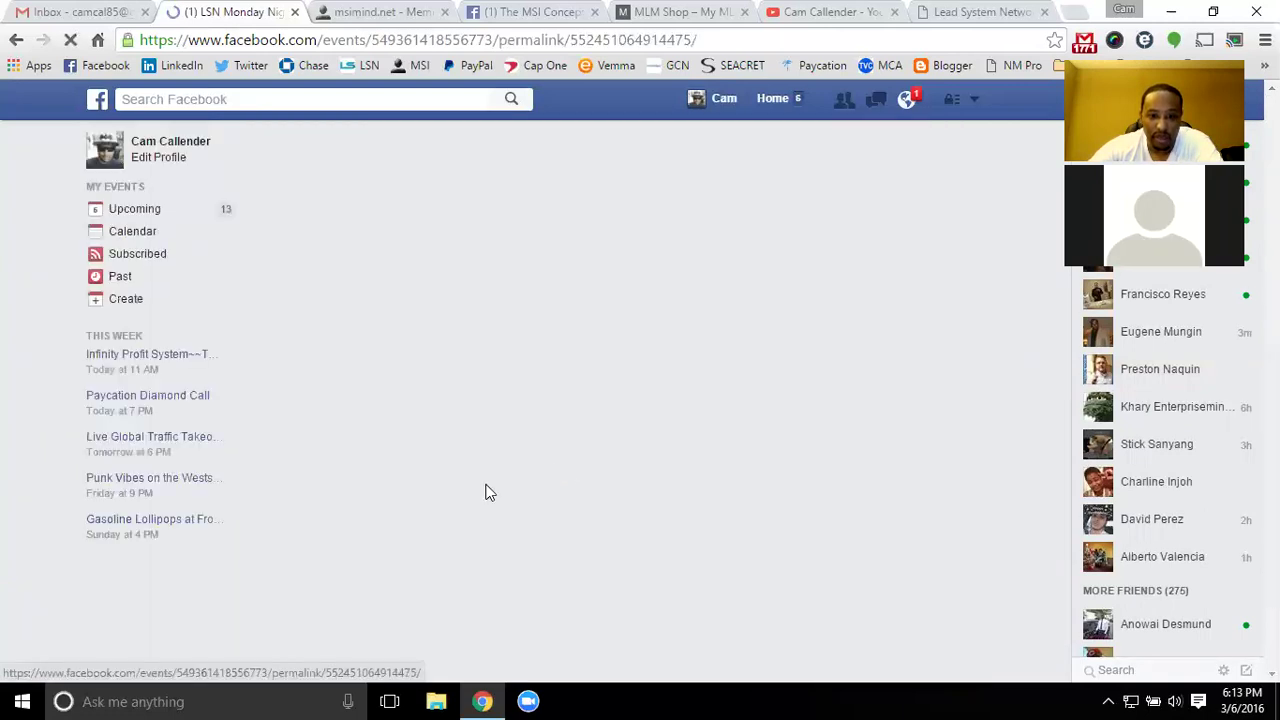
{"action": "scroll", "coordinate": [446, 532], "scroll_direction": "down", "scroll_amount": 3}
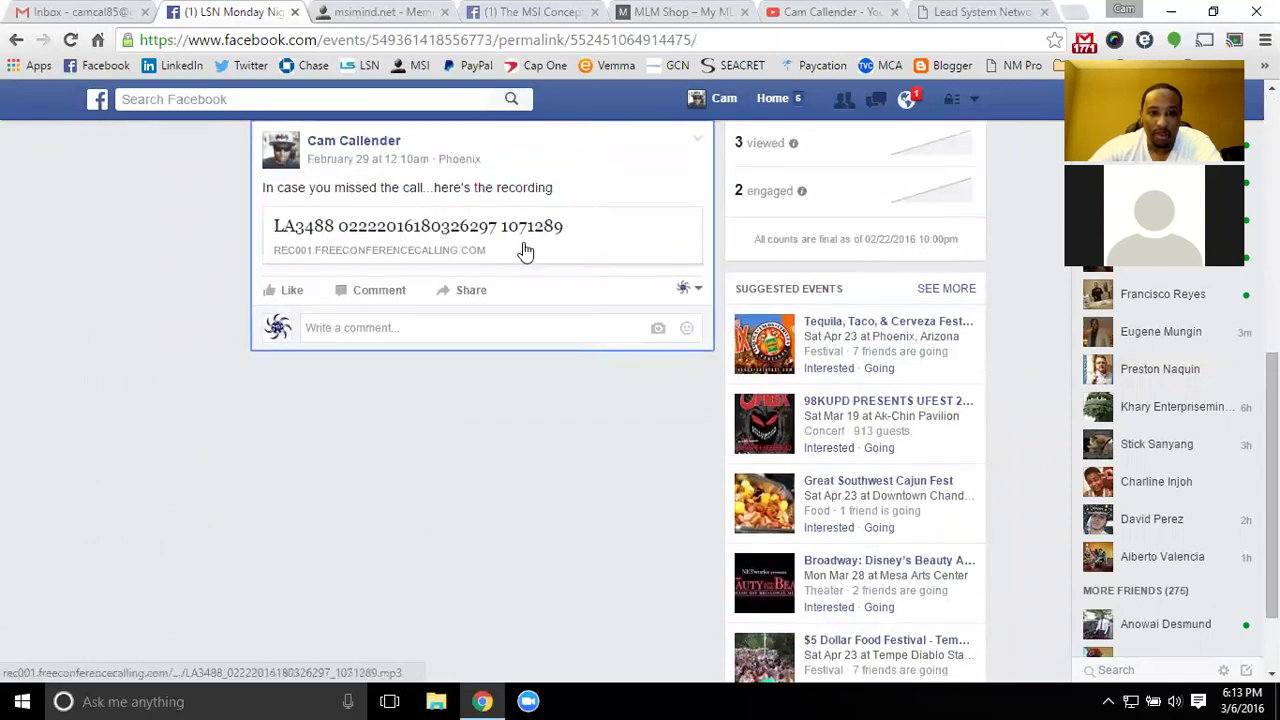
{"action": "scroll", "coordinate": [408, 314], "scroll_direction": "up", "scroll_amount": 3}
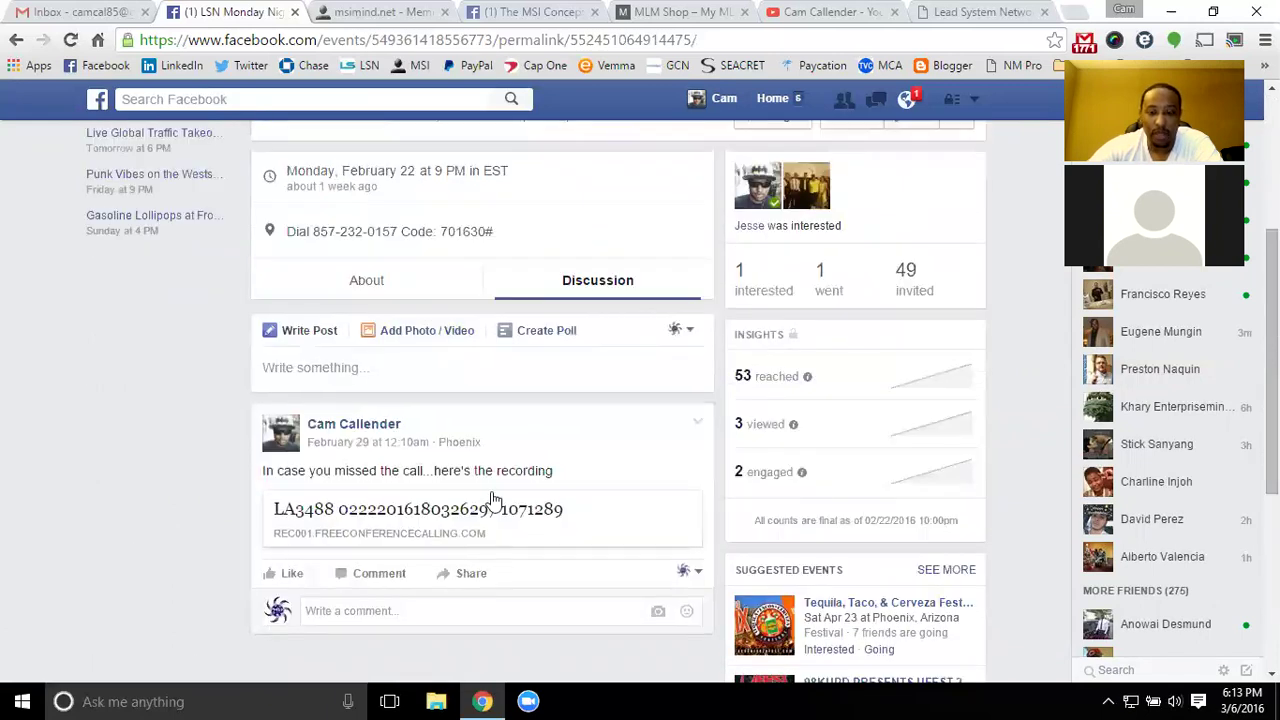
{"action": "scroll", "coordinate": [532, 438], "scroll_direction": "up", "scroll_amount": 3}
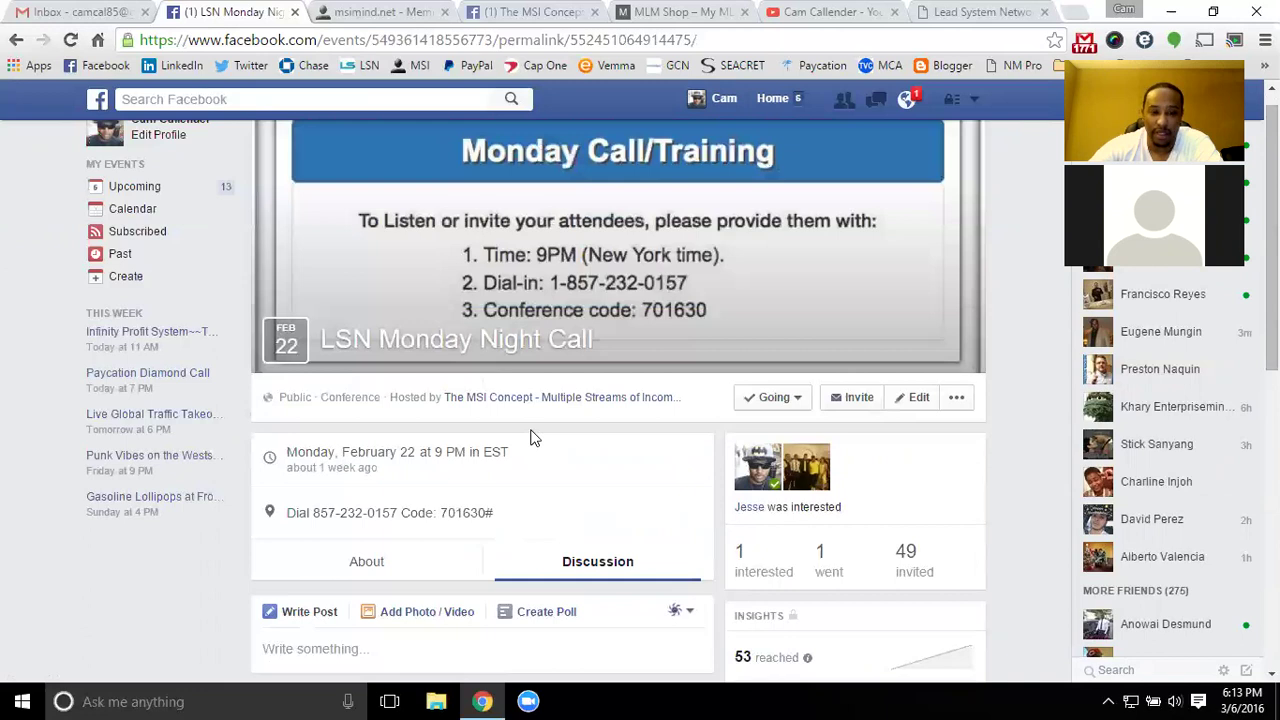
{"action": "scroll", "coordinate": [490, 537], "scroll_direction": "up", "scroll_amount": 1}
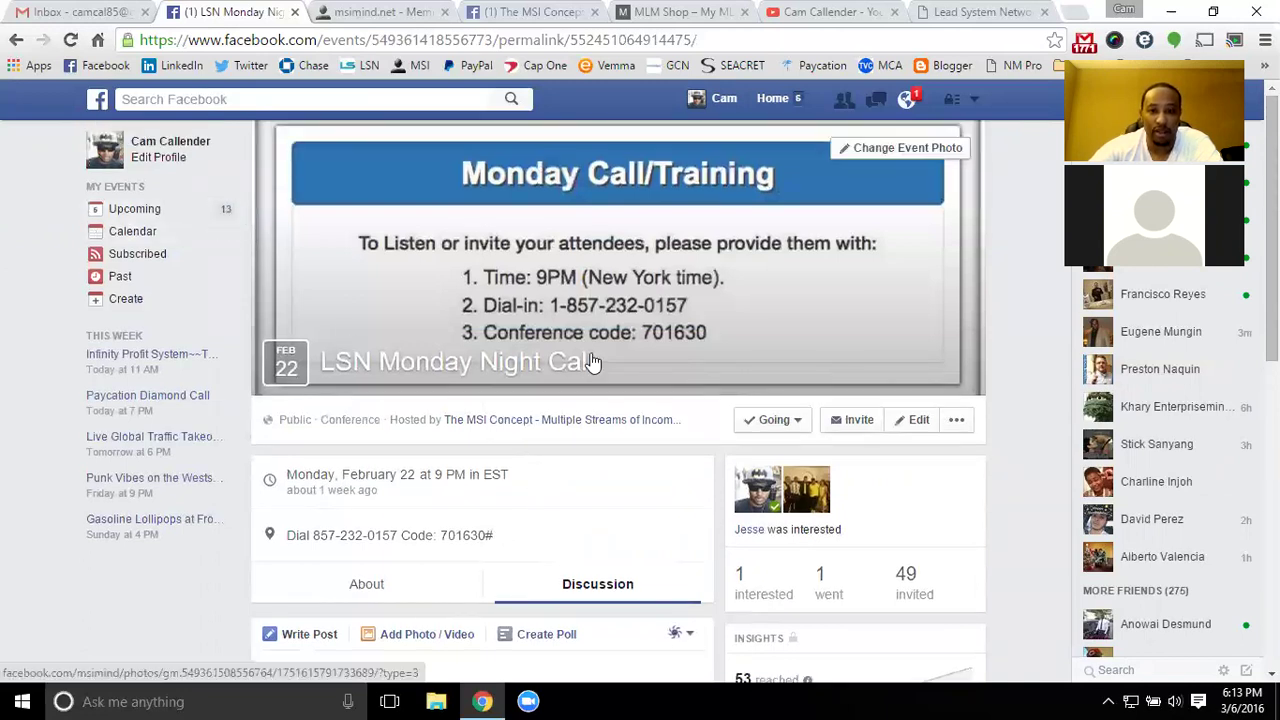
{"action": "scroll", "coordinate": [437, 428], "scroll_direction": "down", "scroll_amount": 4}
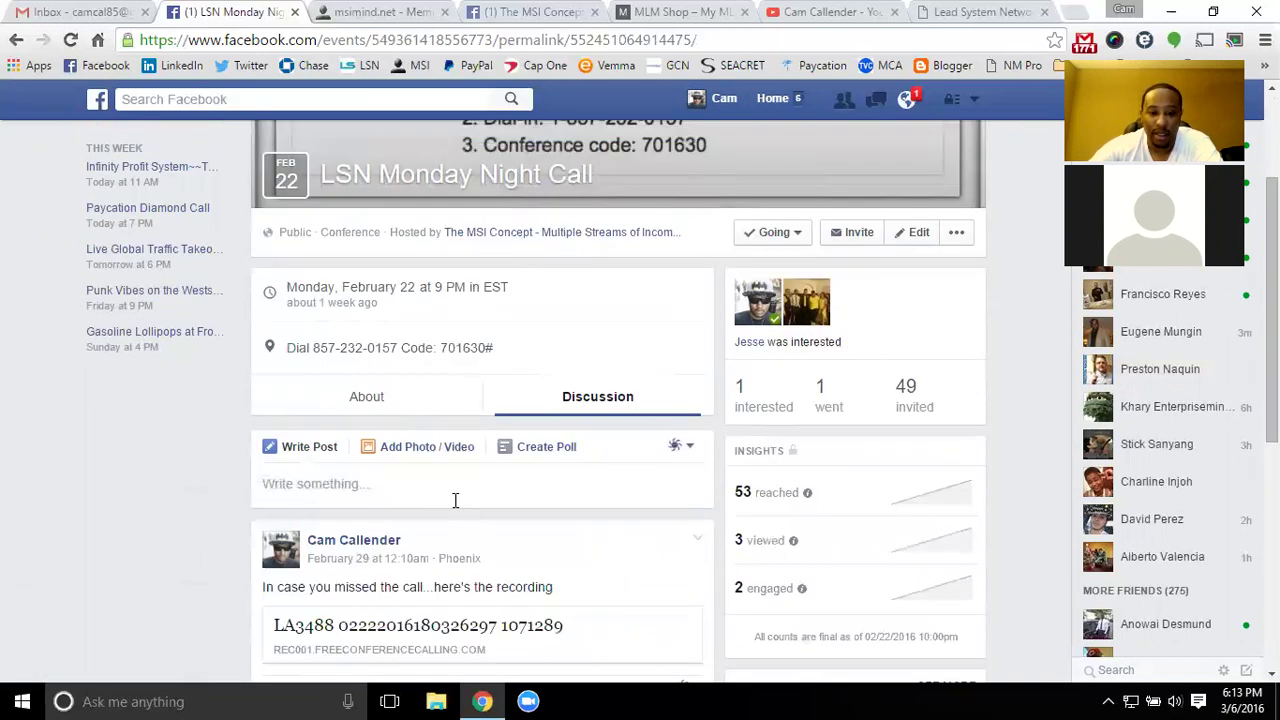
{"action": "scroll", "coordinate": [405, 450], "scroll_direction": "up", "scroll_amount": 4}
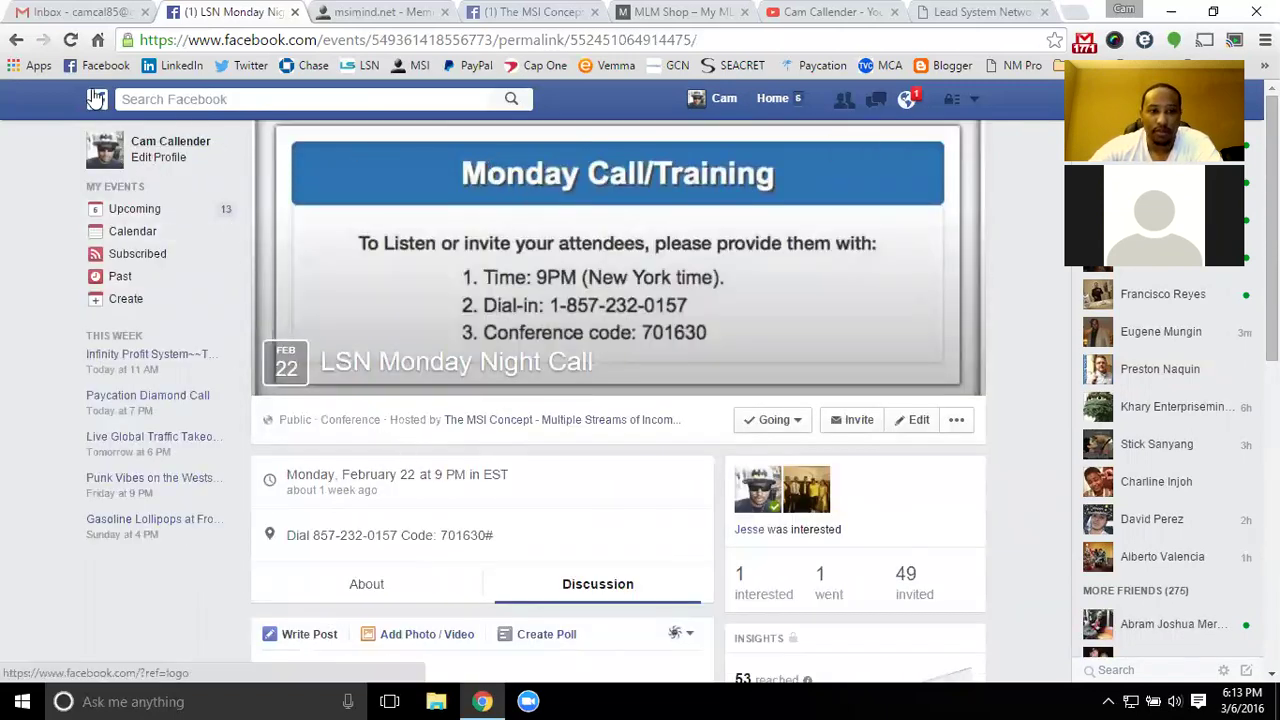
{"action": "left_click", "coordinate": [16, 40]}
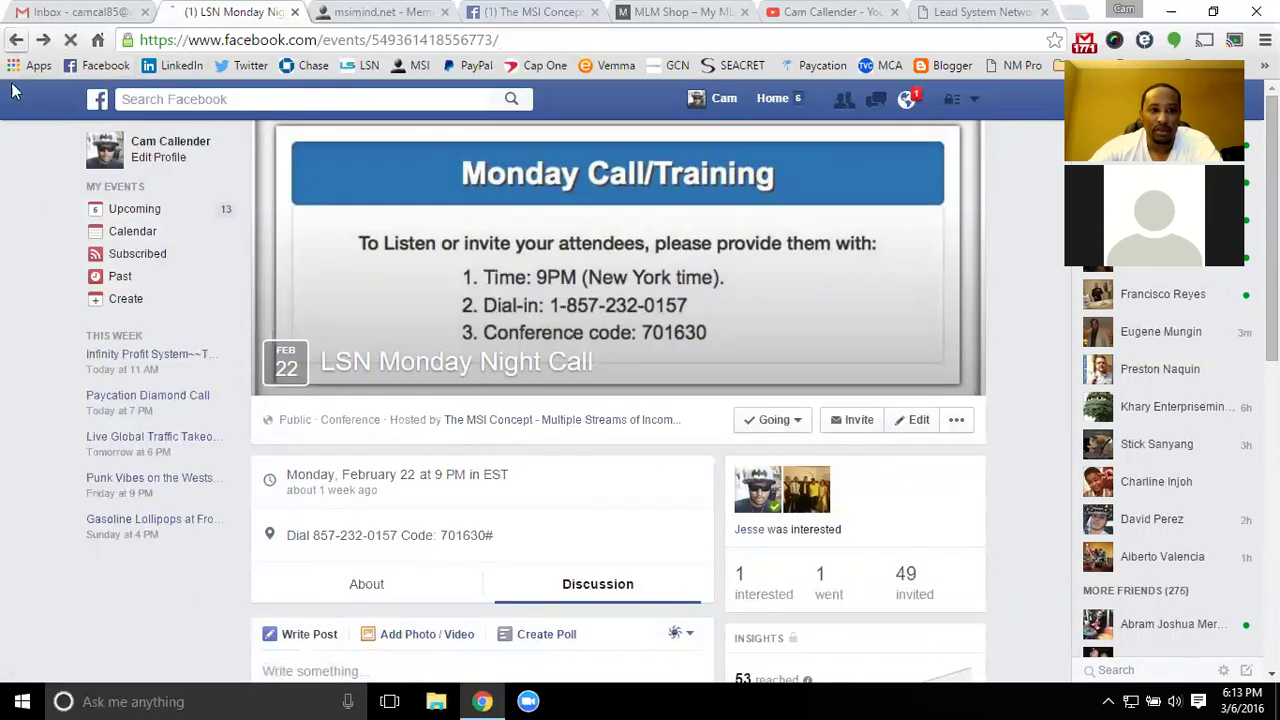
{"action": "scroll", "coordinate": [365, 328], "scroll_direction": "down", "scroll_amount": 6}
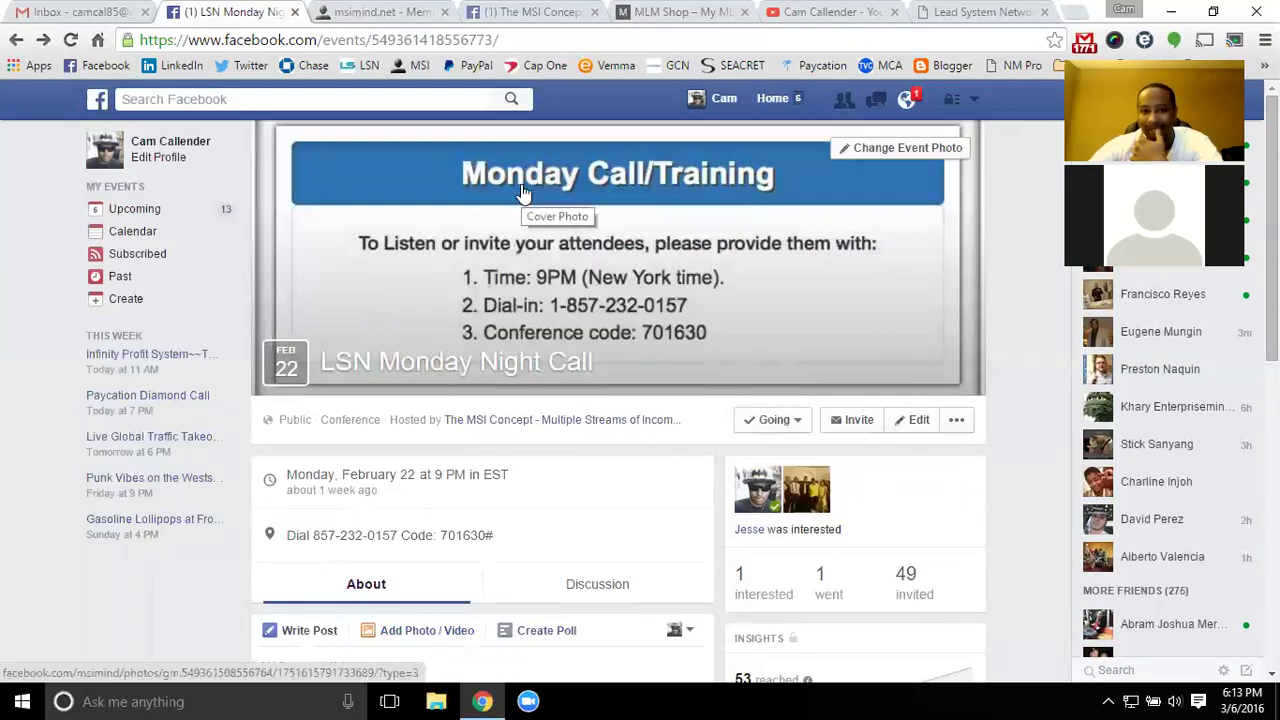
{"action": "left_click", "coordinate": [513, 10]}
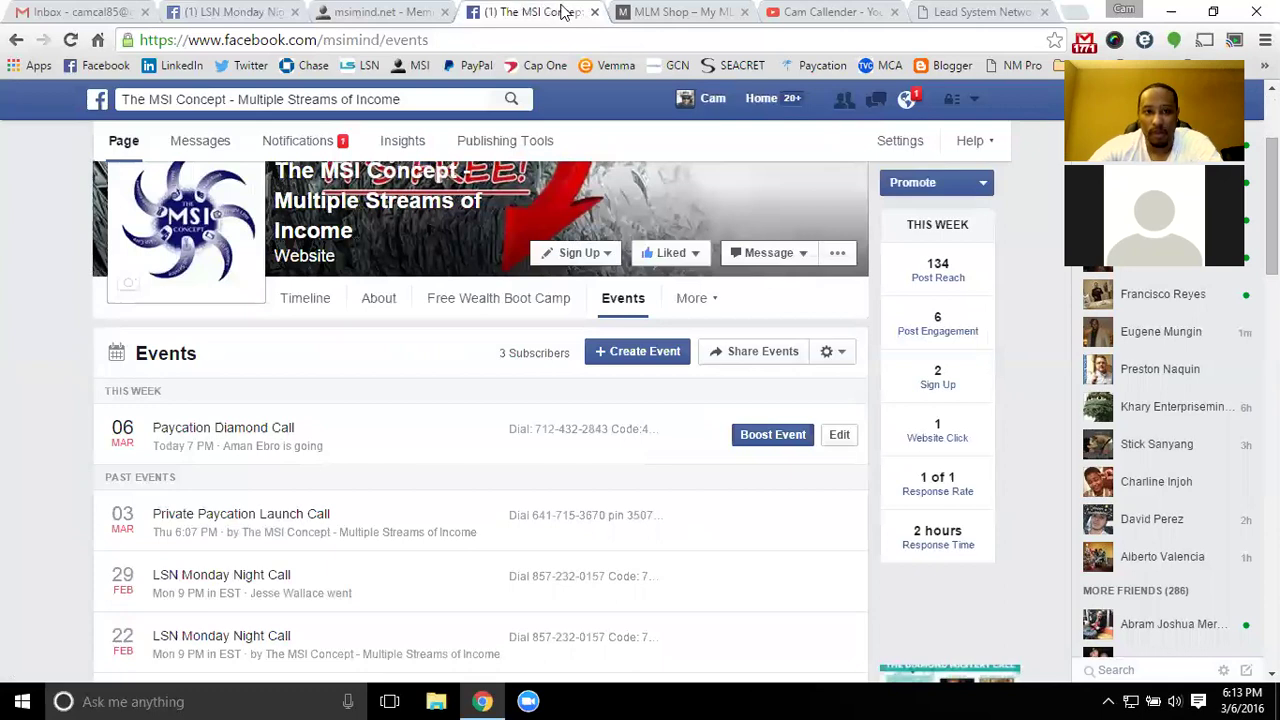
Close the extra MSI Concept tab and open MSI Mind's Step 1 joining instructions
{"action": "left_click", "coordinate": [594, 12]}
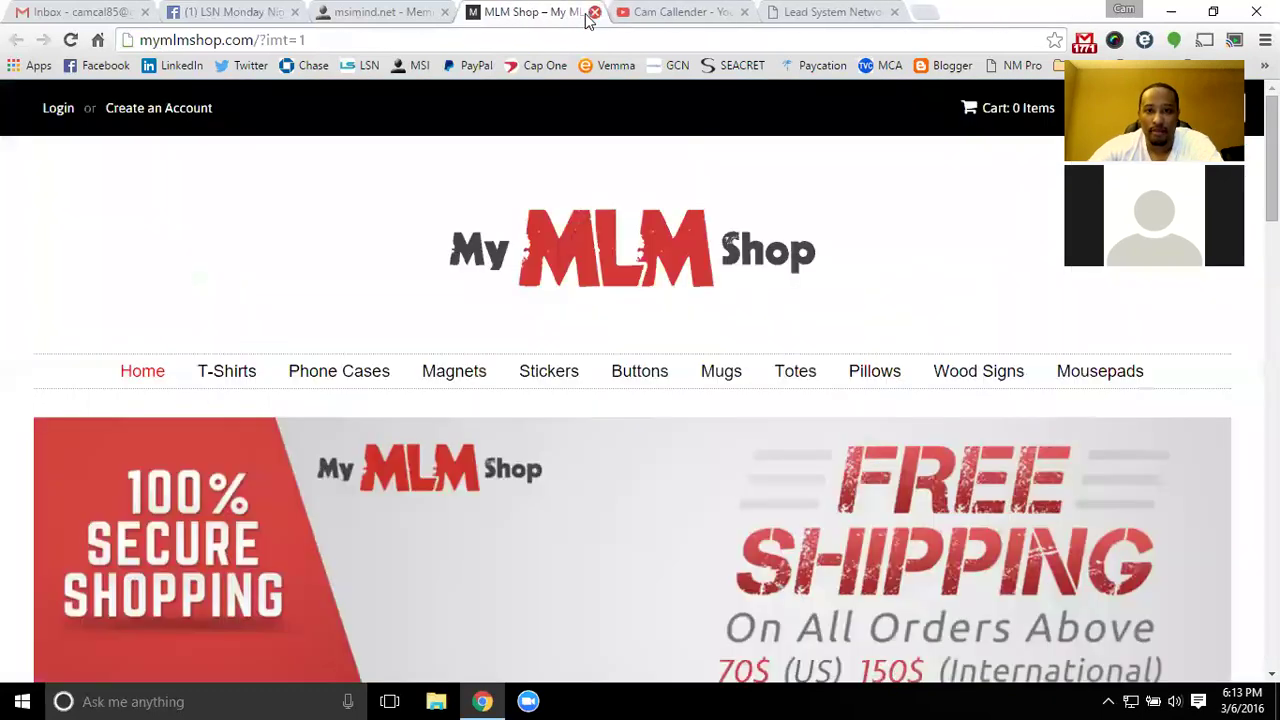
{"action": "left_click", "coordinate": [368, 10]}
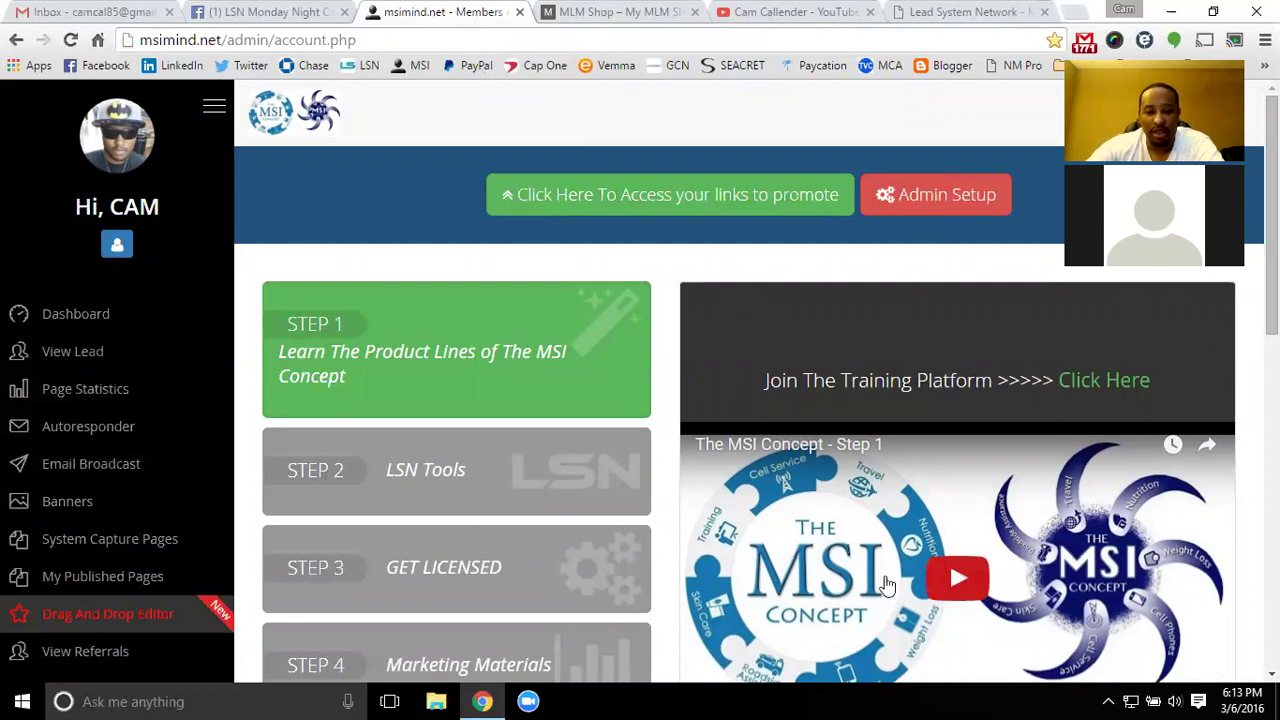
{"action": "left_click", "coordinate": [1103, 384]}
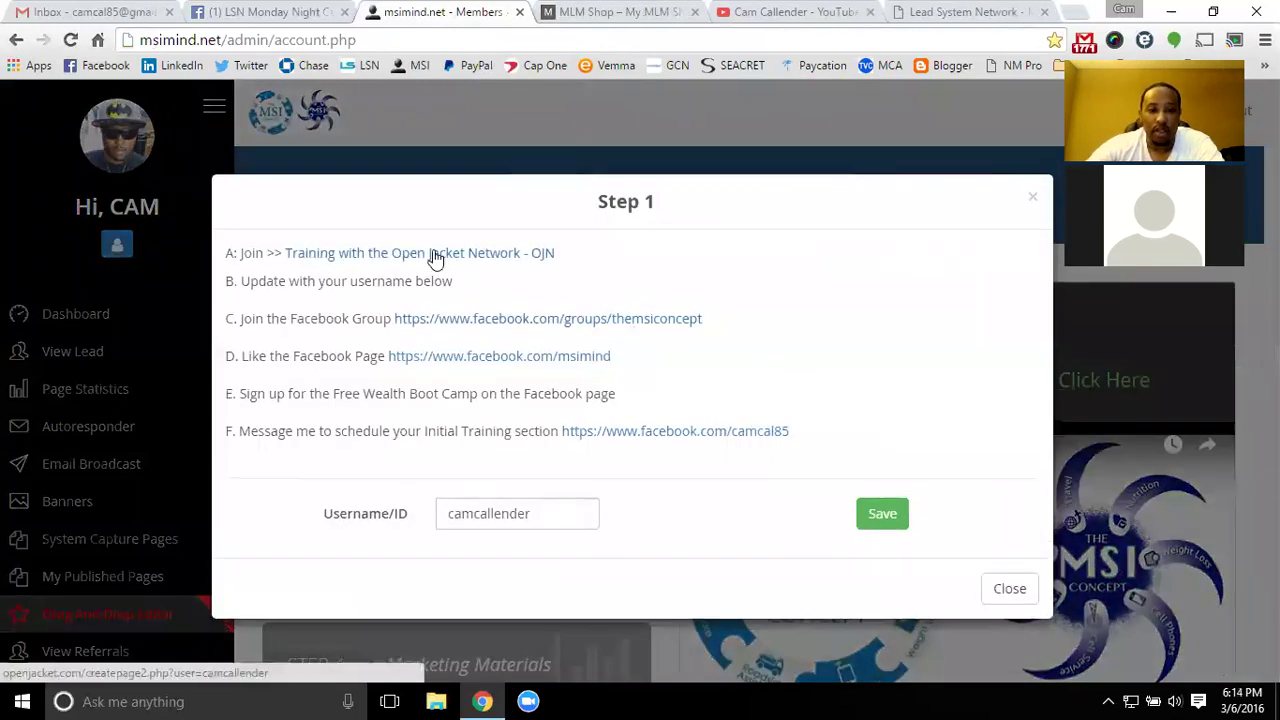
Log in to Open Jacket Network, view the K - 6th Grade videos, then return to MSI Mind
{"action": "left_click", "coordinate": [435, 256]}
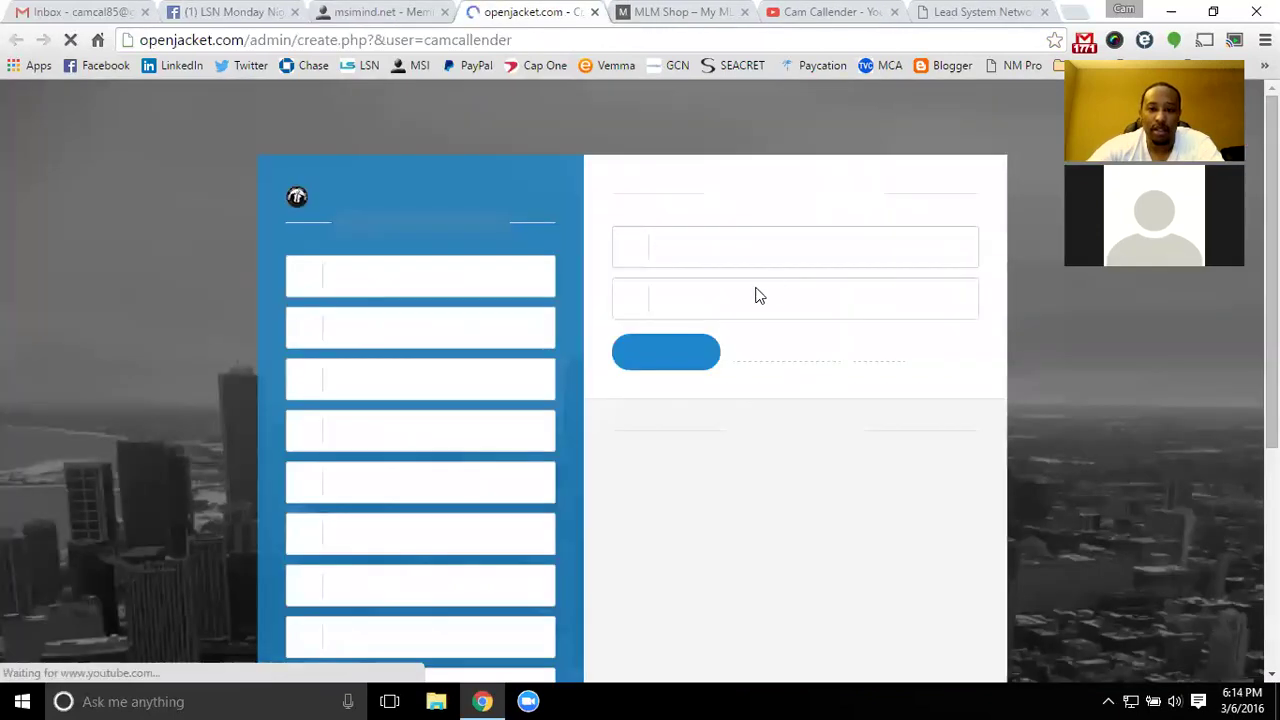
{"action": "left_click", "coordinate": [669, 364]}
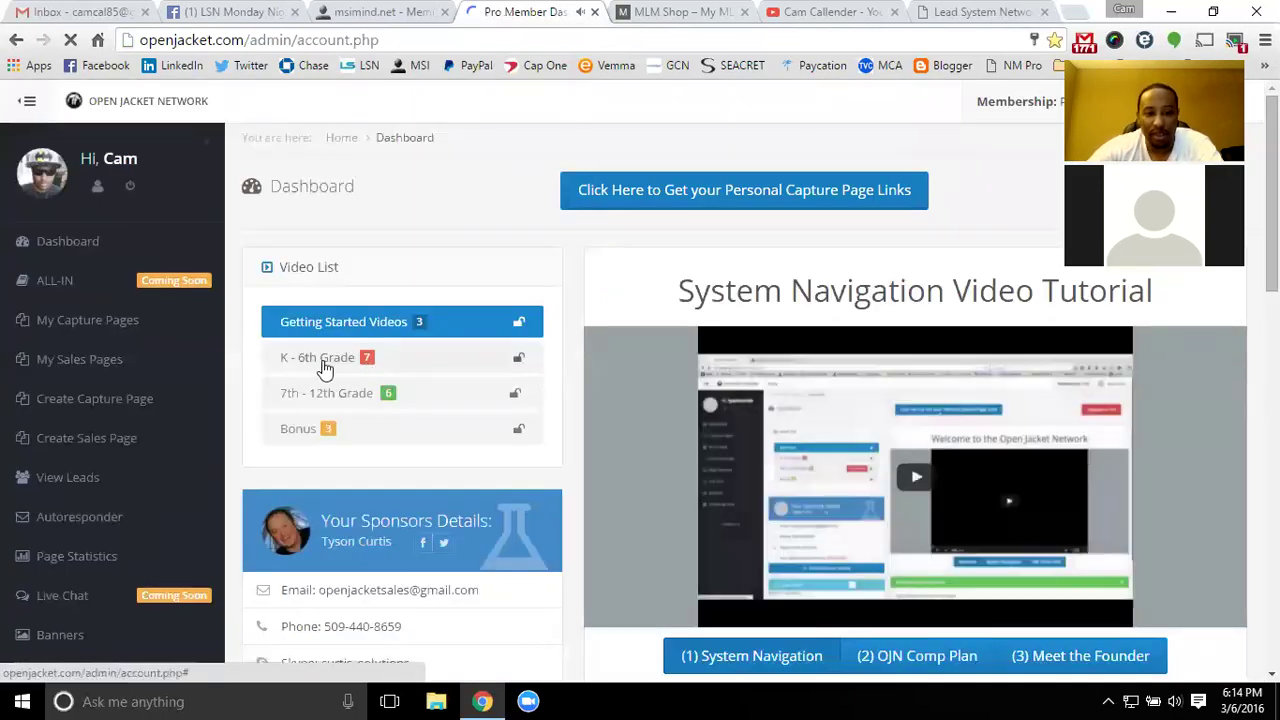
{"action": "left_click", "coordinate": [325, 367]}
{"action": "scroll", "coordinate": [635, 362], "scroll_direction": "down", "scroll_amount": 2}
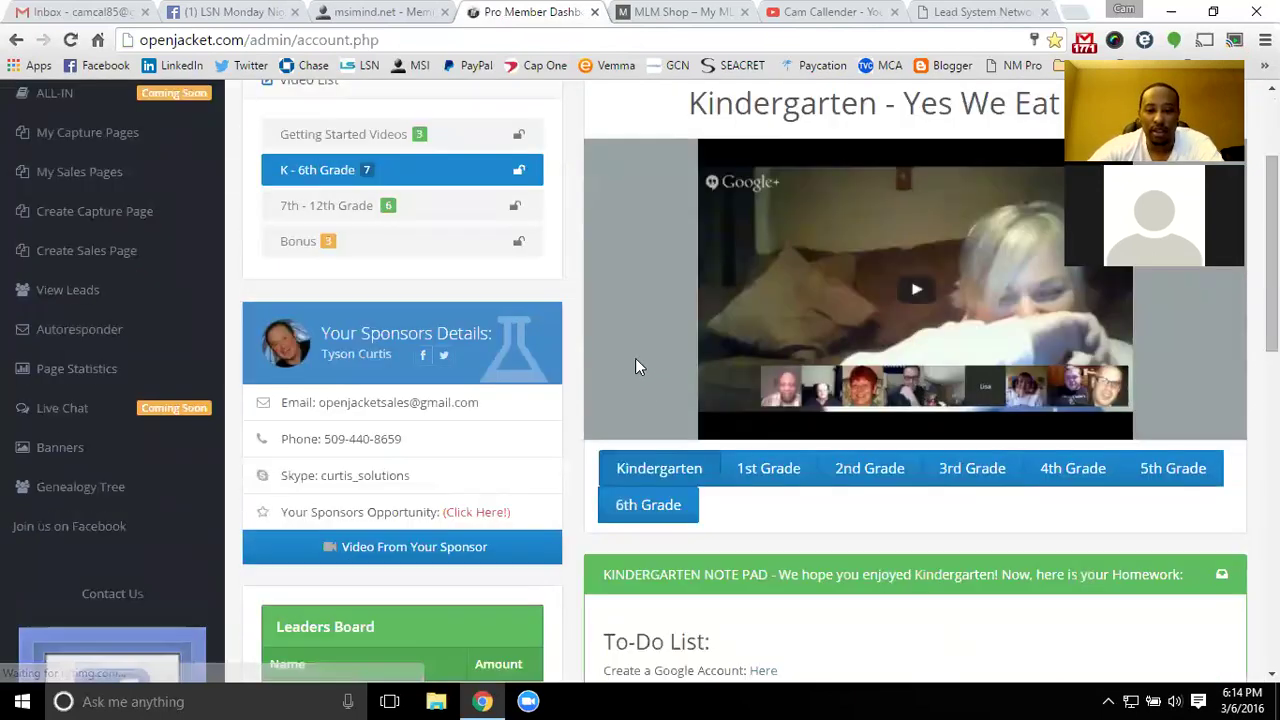
{"action": "scroll", "coordinate": [700, 330], "scroll_direction": "down", "scroll_amount": 3}
{"action": "scroll", "coordinate": [682, 538], "scroll_direction": "up", "scroll_amount": 5}
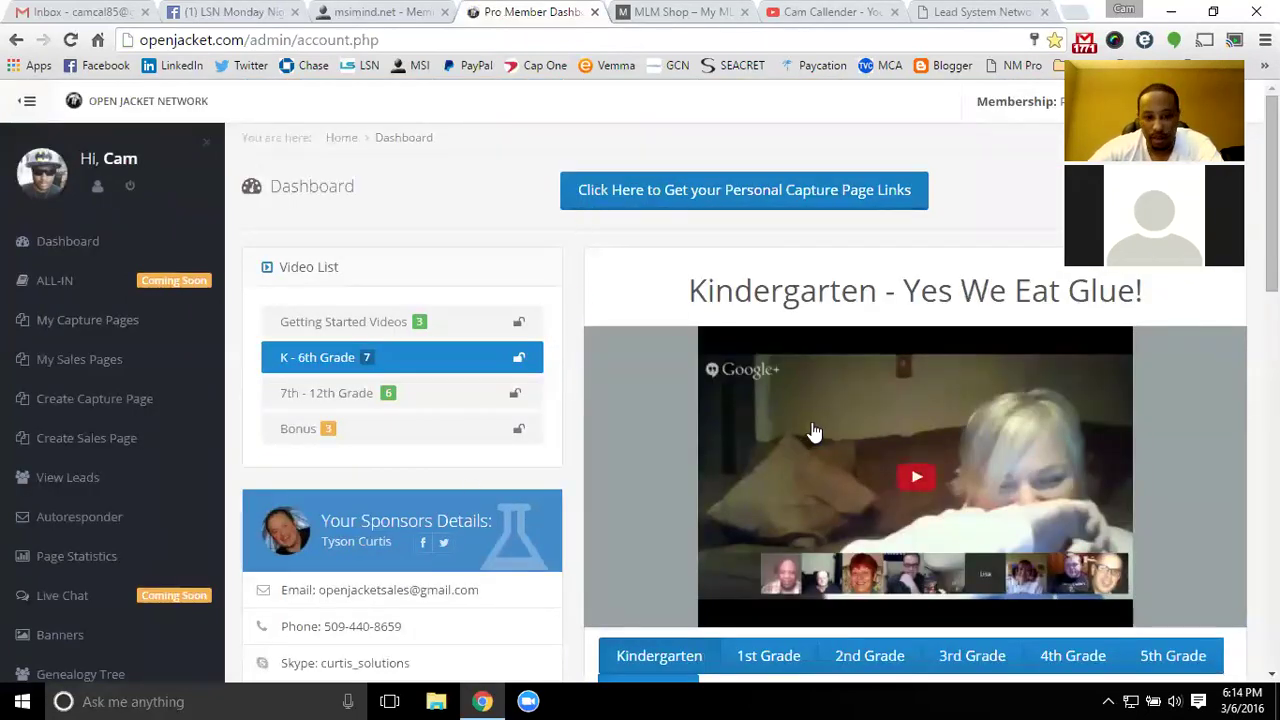
{"action": "scroll", "coordinate": [640, 330], "scroll_direction": "down", "scroll_amount": 3}
{"action": "scroll", "coordinate": [608, 343], "scroll_direction": "up", "scroll_amount": 3}
{"action": "left_click", "coordinate": [430, 12]}
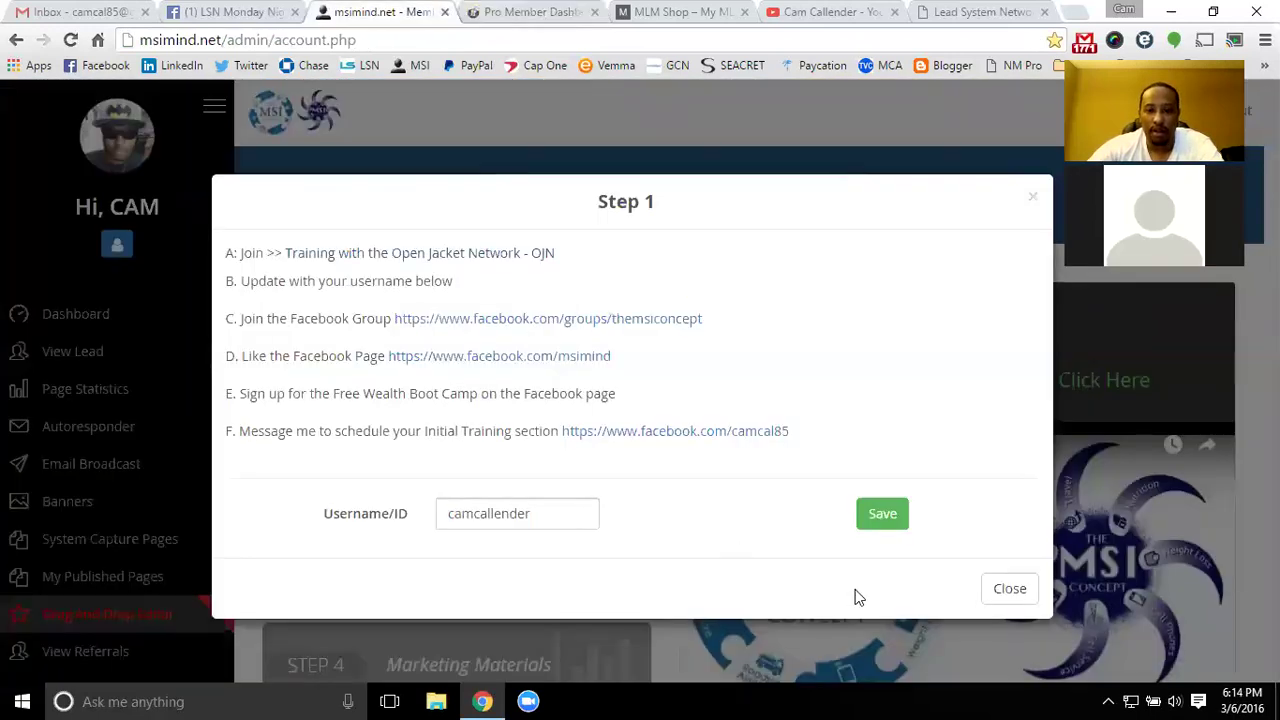
Close the Step 1 dialog and open the Step 3 GET LICENSED product-line choices
{"action": "left_click", "coordinate": [1010, 589]}
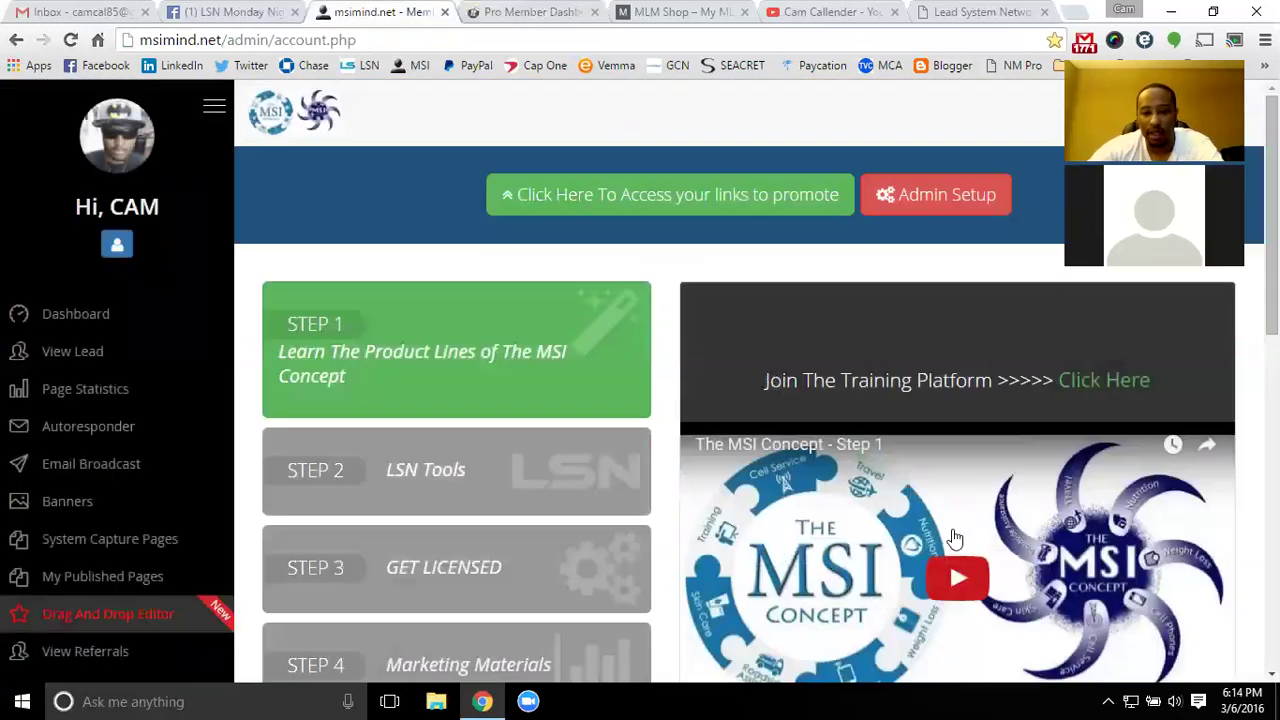
{"action": "scroll", "coordinate": [955, 540], "scroll_direction": "down", "scroll_amount": 1}
{"action": "left_click", "coordinate": [420, 480]}
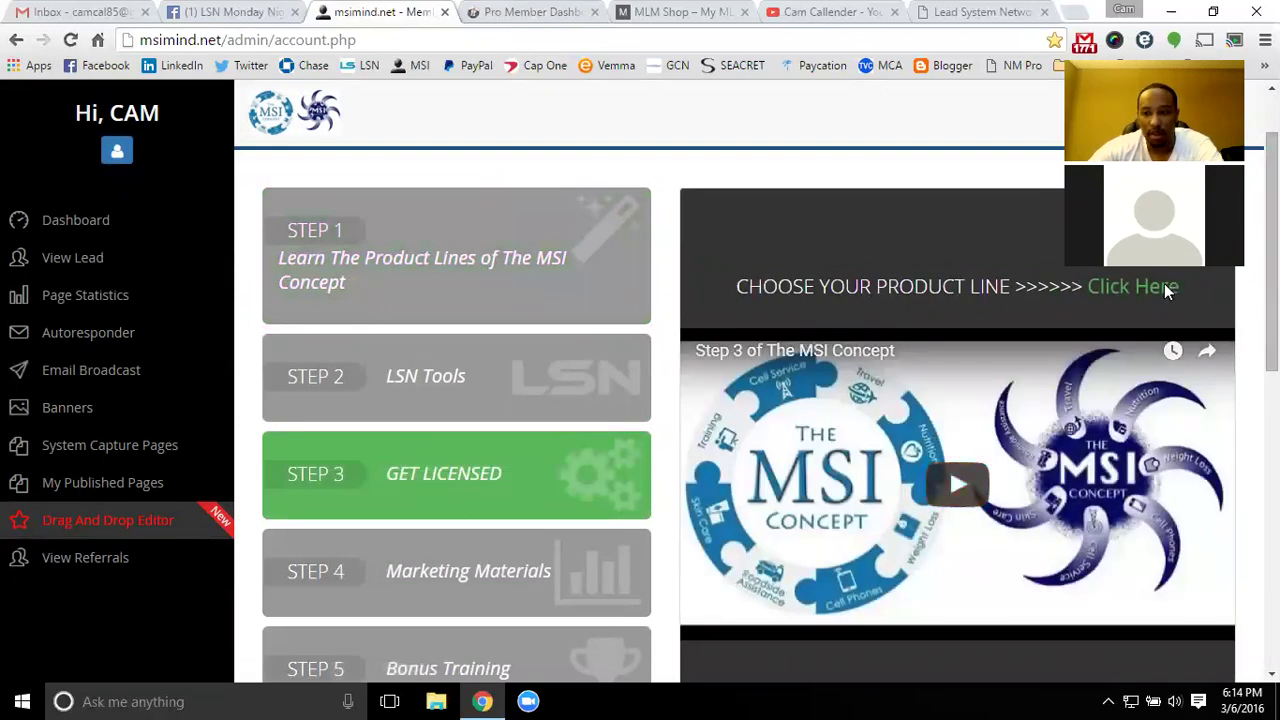
{"action": "left_click", "coordinate": [1125, 295]}
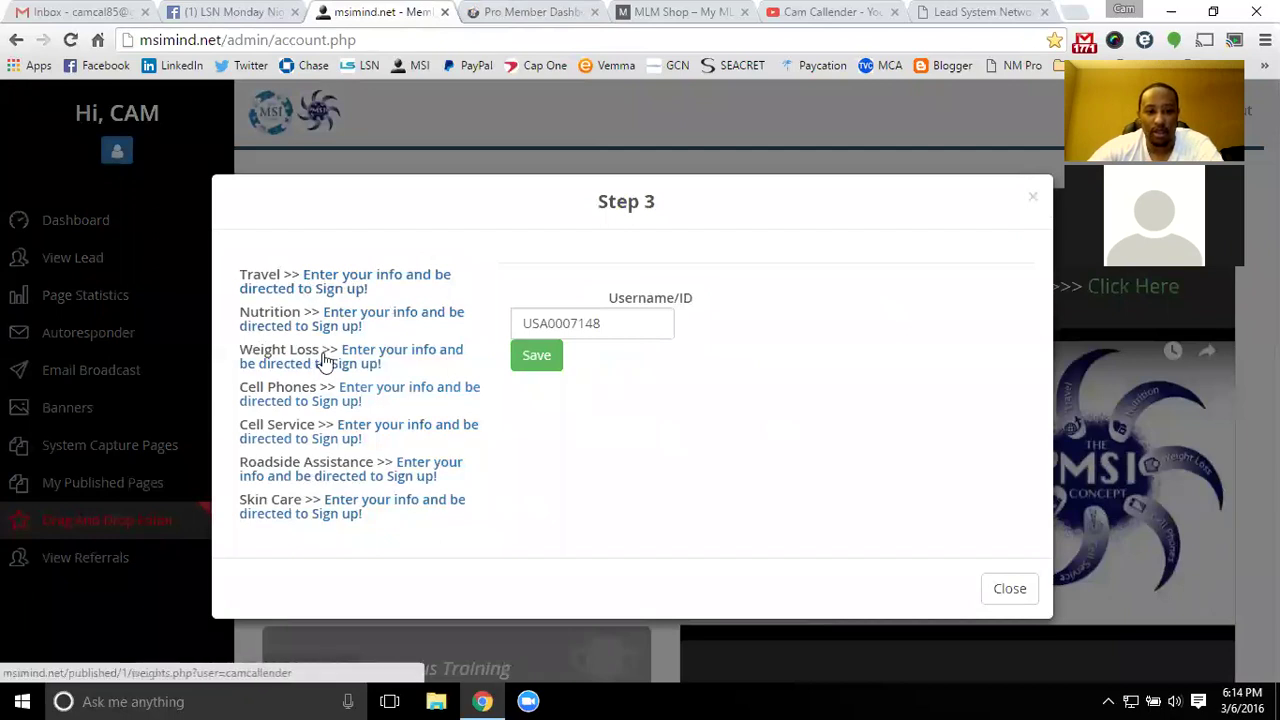
Preview the Travel sign-up page, then close it and the Step 3 dialog
{"action": "left_click", "coordinate": [349, 285]}
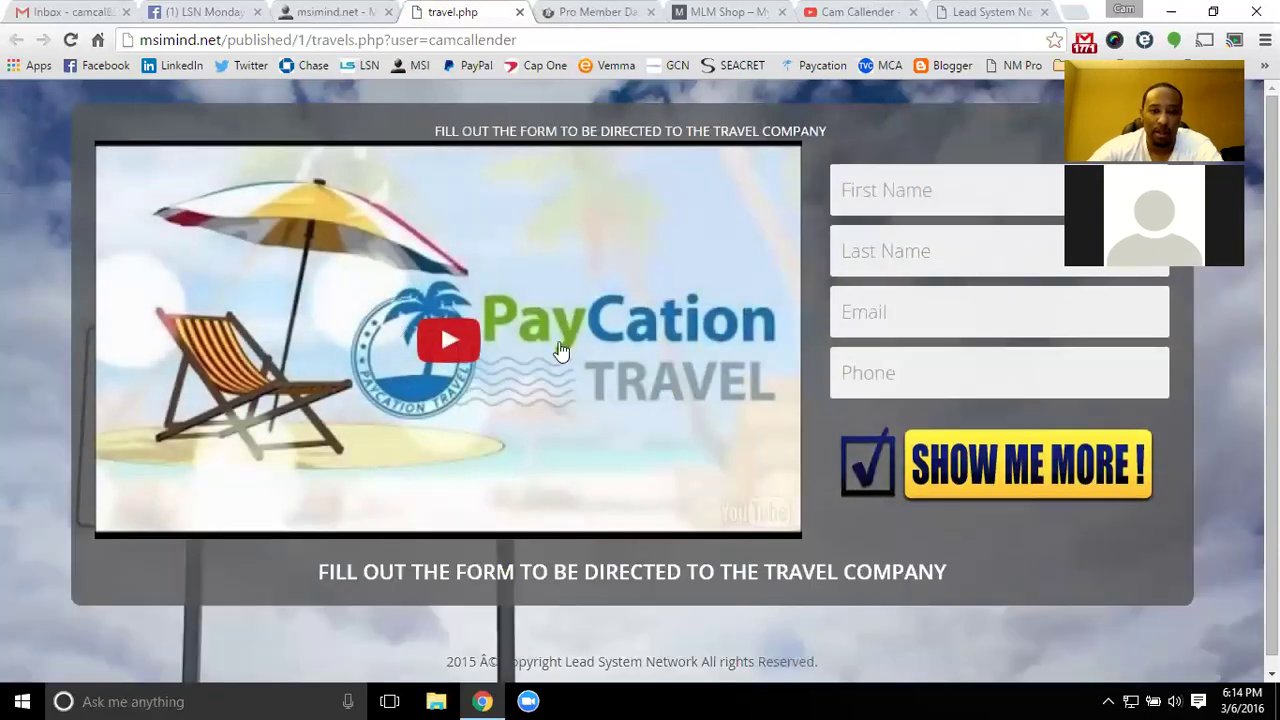
{"action": "left_click", "coordinate": [517, 12]}
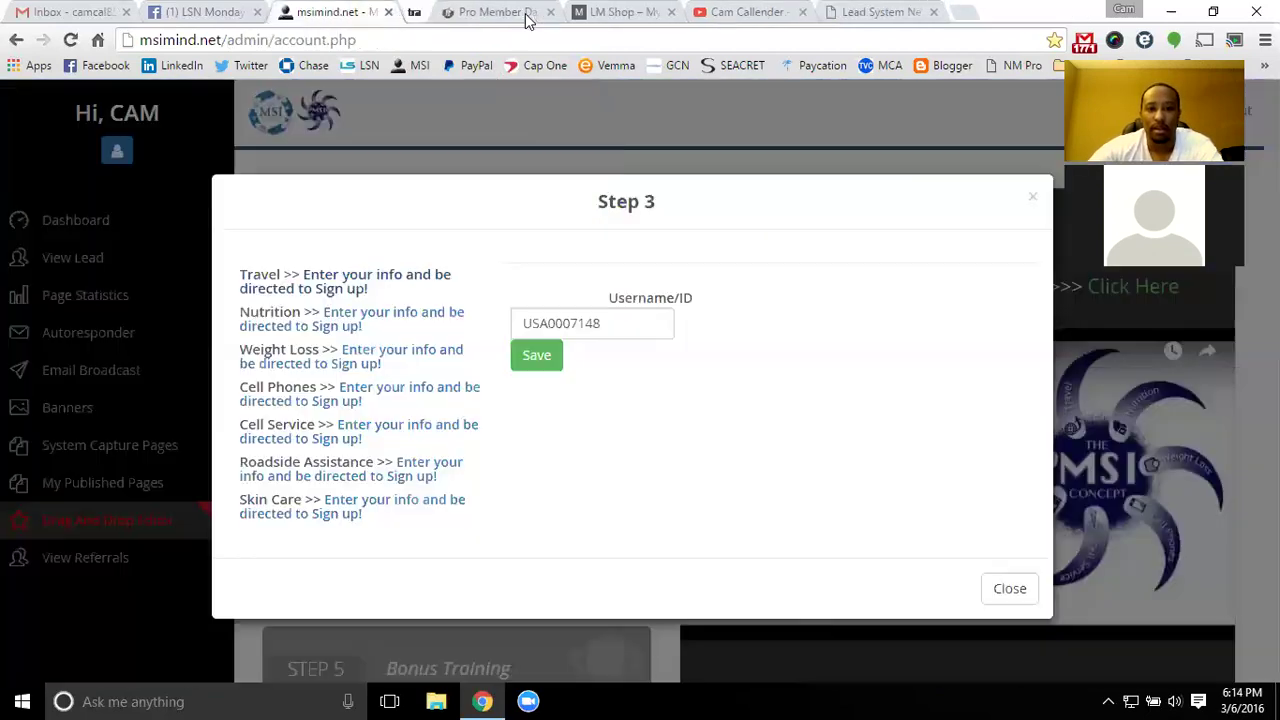
{"action": "left_click", "coordinate": [1010, 594]}
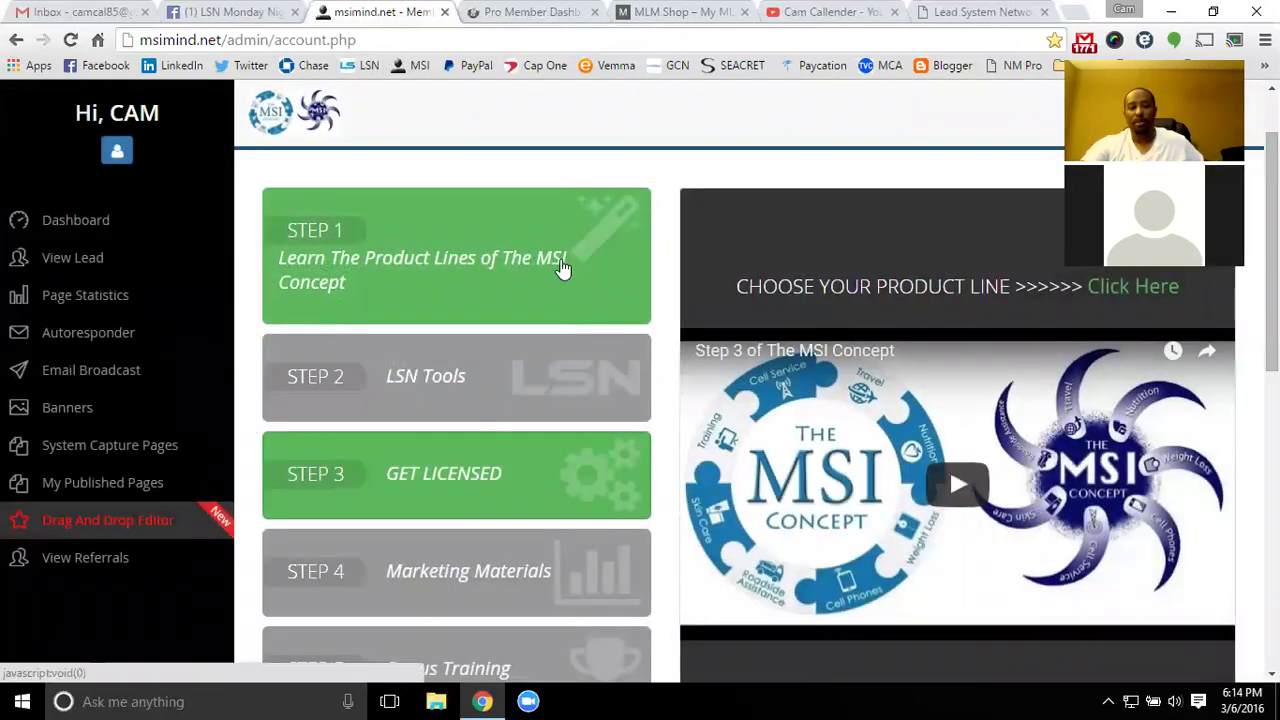
{"action": "scroll", "coordinate": [563, 268], "scroll_direction": "up", "scroll_amount": 1}
Open the promote-links list and preview the MSI Customer capture page, pausing its video
{"action": "left_click", "coordinate": [604, 200]}
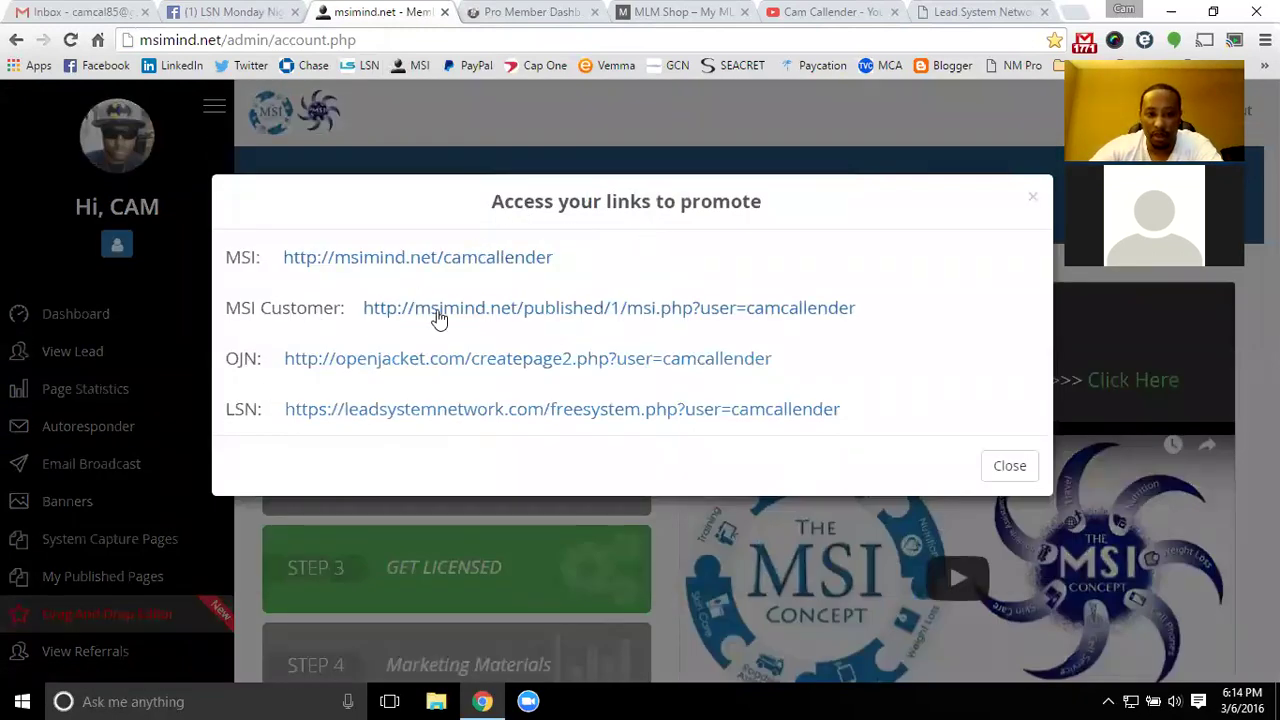
{"action": "left_click", "coordinate": [513, 308]}
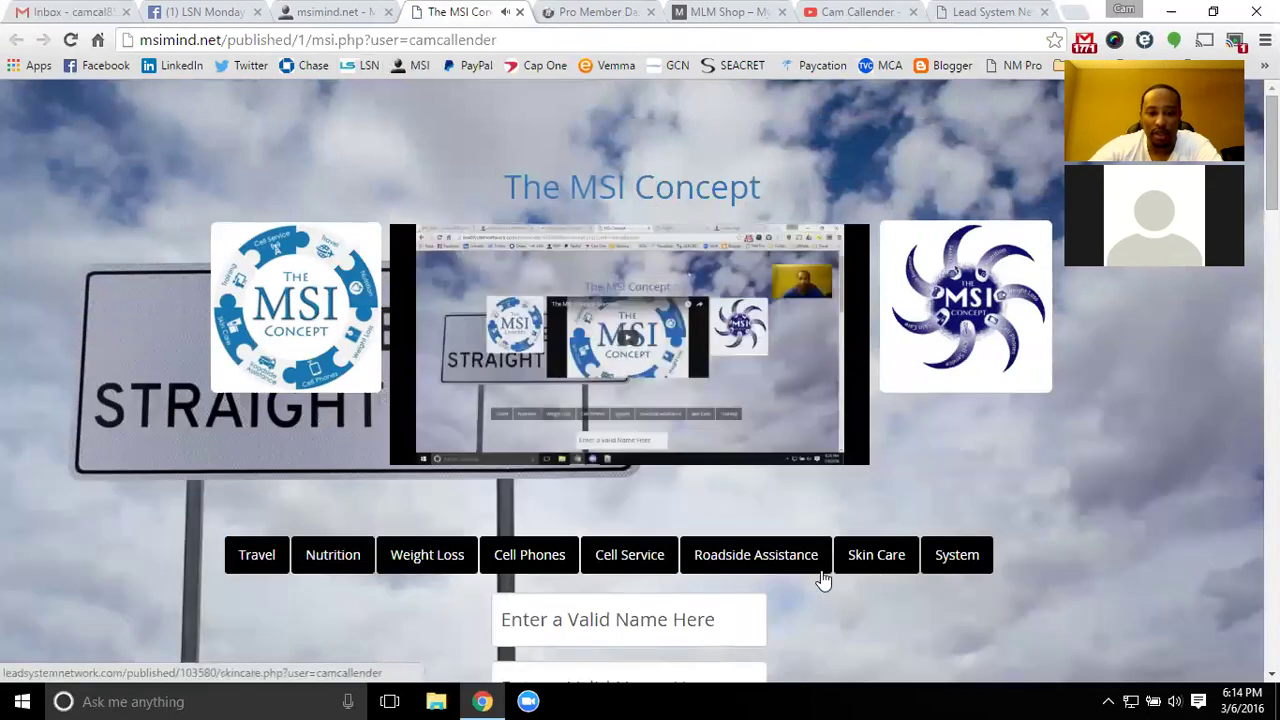
{"action": "left_click", "coordinate": [594, 404]}
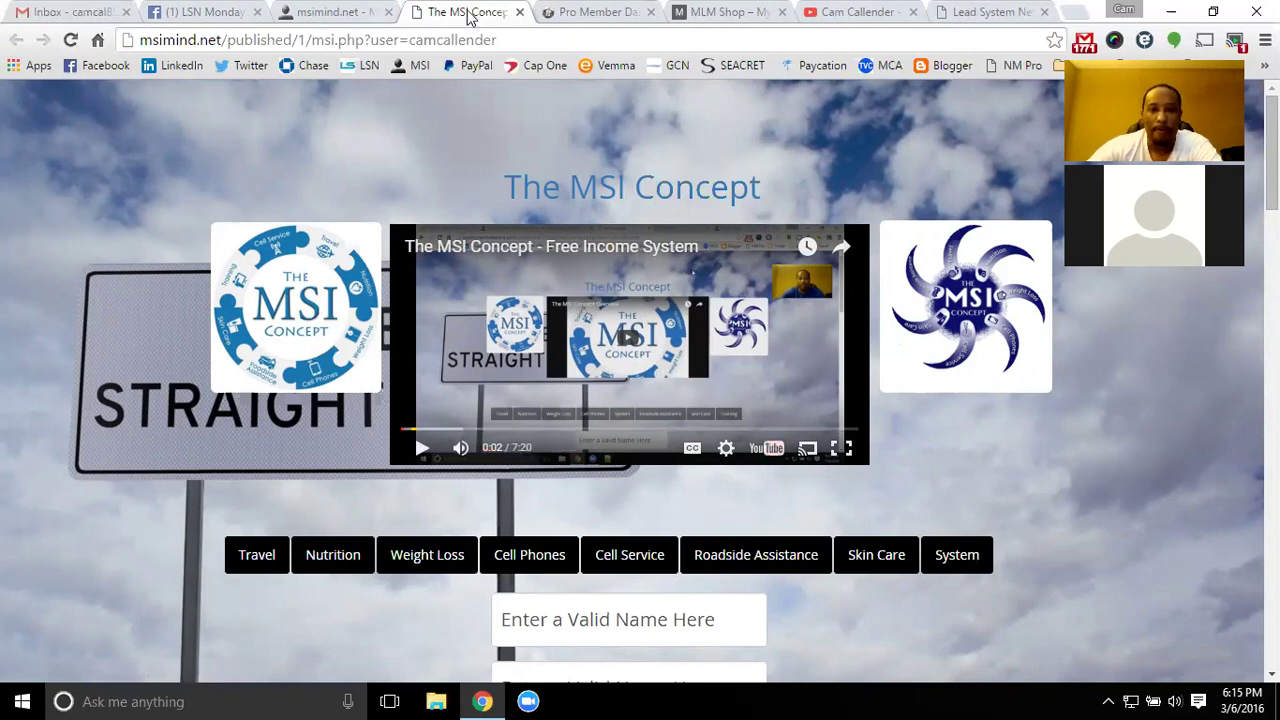
{"action": "left_click", "coordinate": [519, 12]}
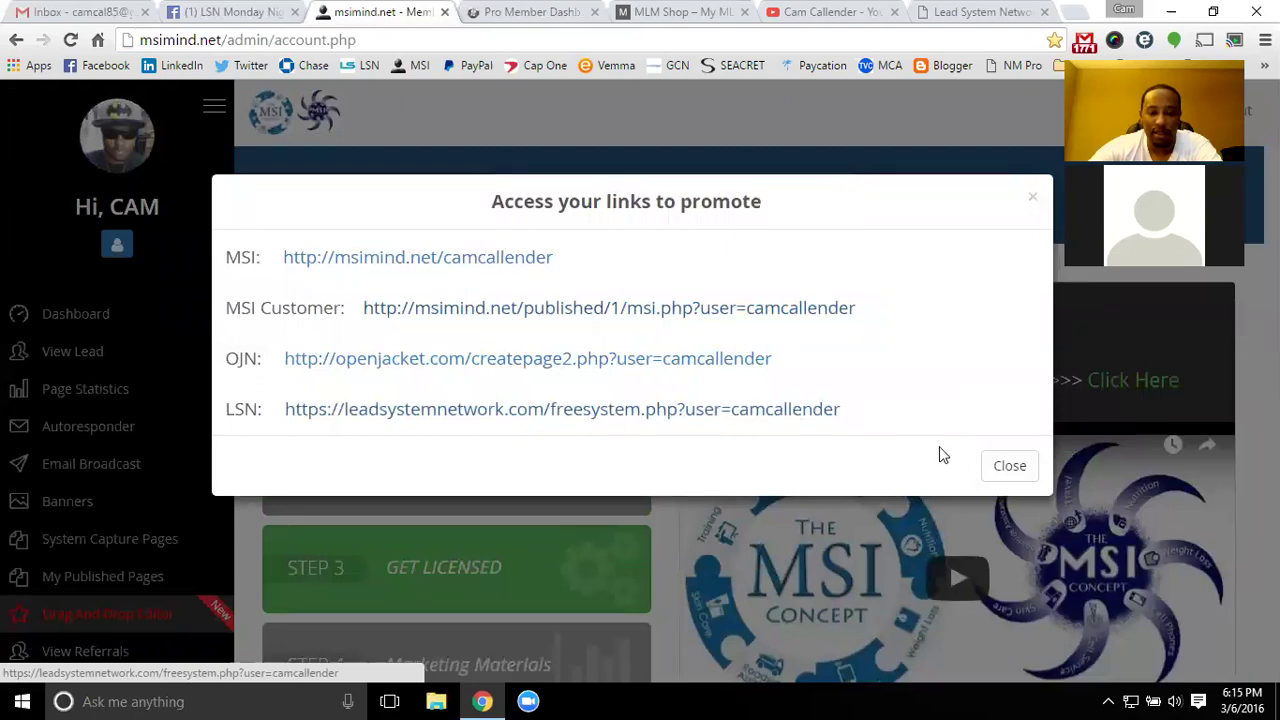
Close the 'Access your links to promote' dialog and raise the system volume
{"action": "left_click", "coordinate": [1005, 468]}
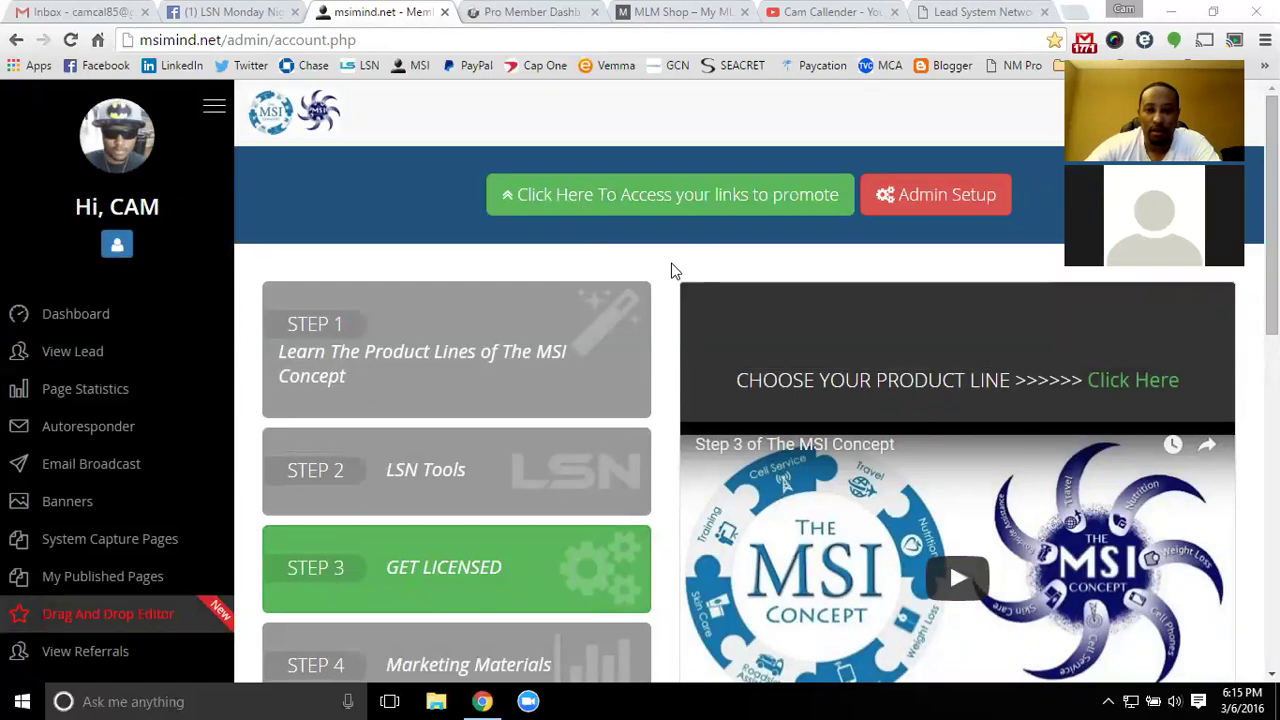
{"action": "key", "text": "XF86AudioRaiseVolume"}
{"action": "key", "text": "XF86AudioRaiseVolume"}
{"action": "key", "text": "XF86AudioRaiseVolume"}
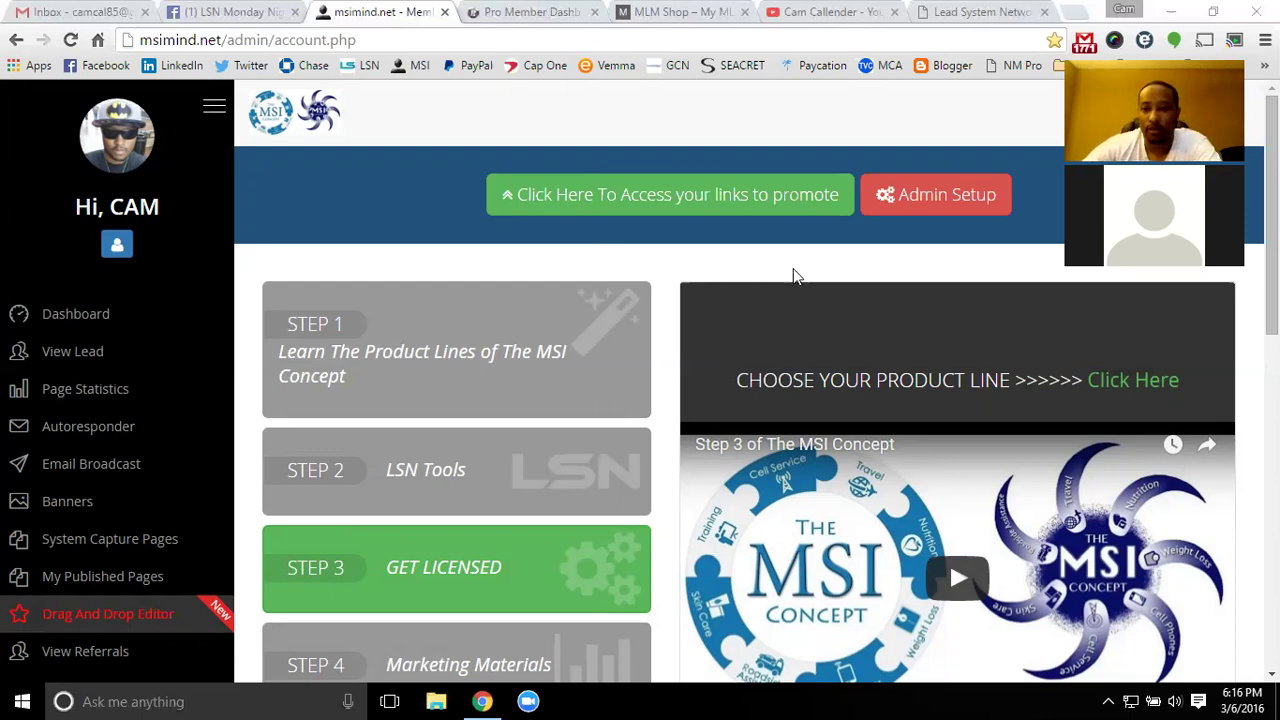
Close the Pro Member Dashboard, MLM Shop, YouTube and Lead System Network tabs
{"action": "left_click", "coordinate": [594, 12]}
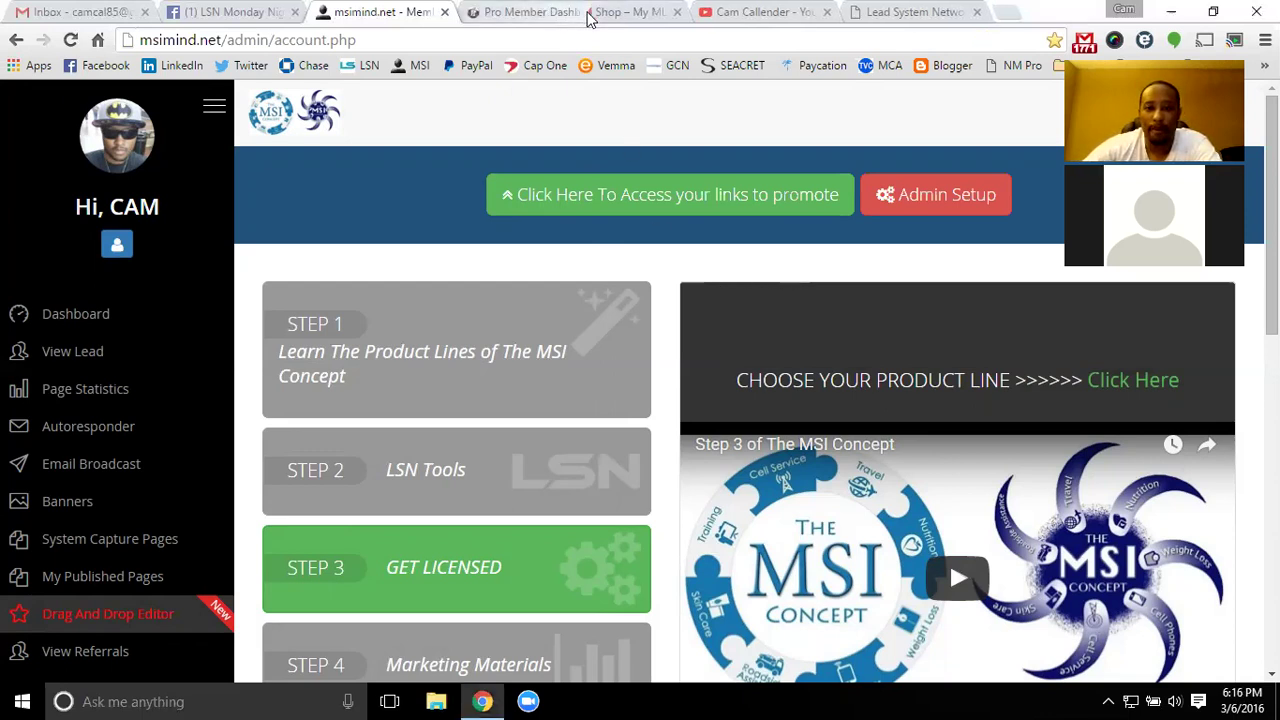
{"action": "left_click", "coordinate": [589, 13]}
{"action": "left_click", "coordinate": [589, 13]}
{"action": "left_click", "coordinate": [589, 13]}
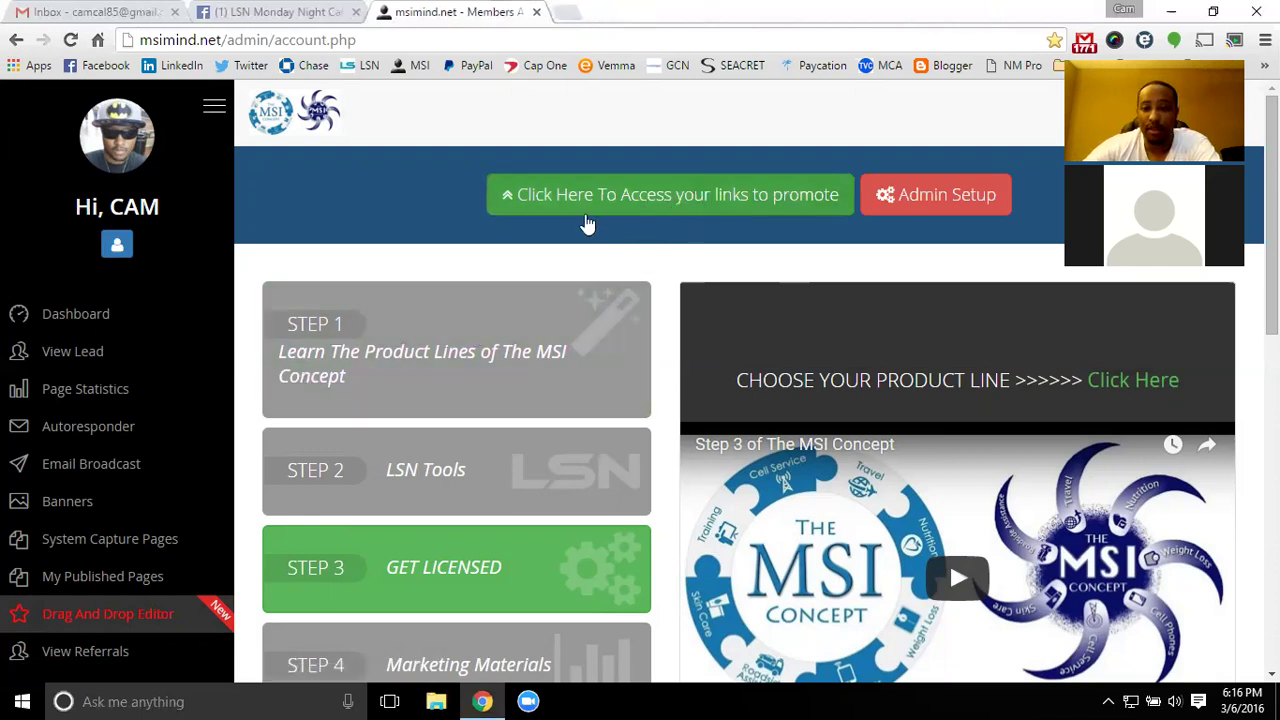
Open and dismiss the links-to-promote dialog, then reload the Dashboard from the sidebar
{"action": "left_click", "coordinate": [648, 200]}
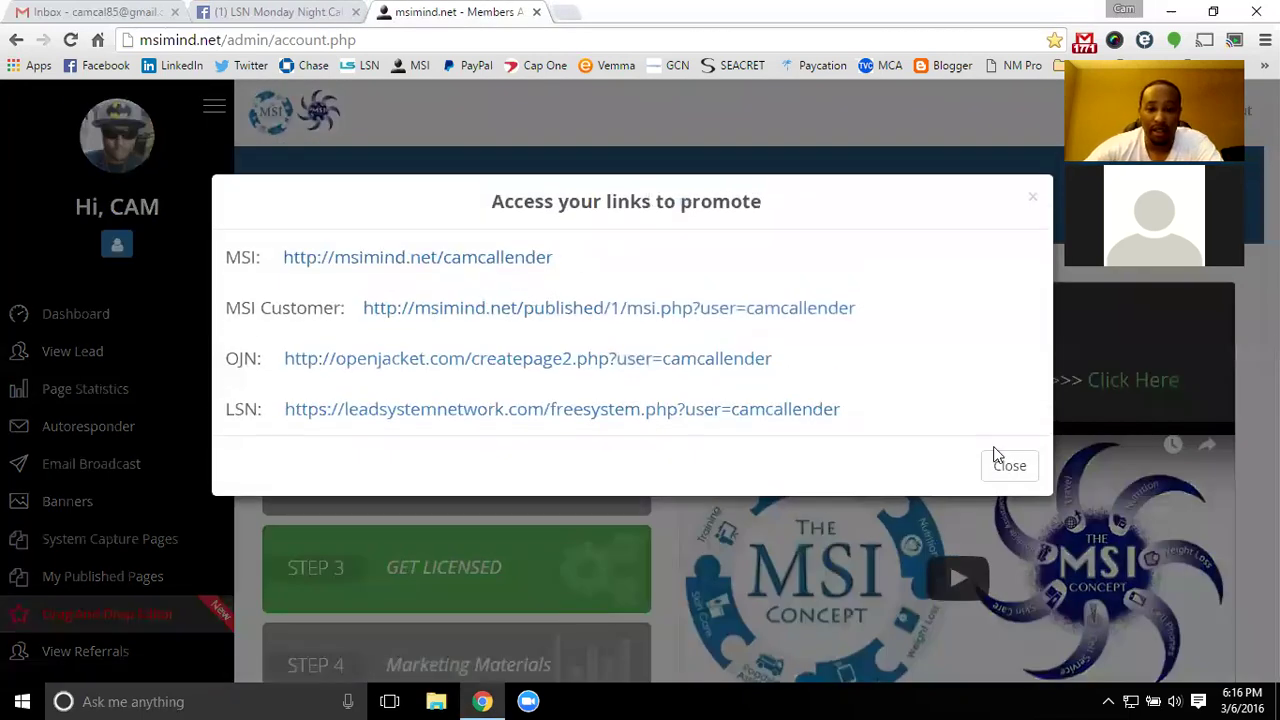
{"action": "left_click", "coordinate": [1005, 468]}
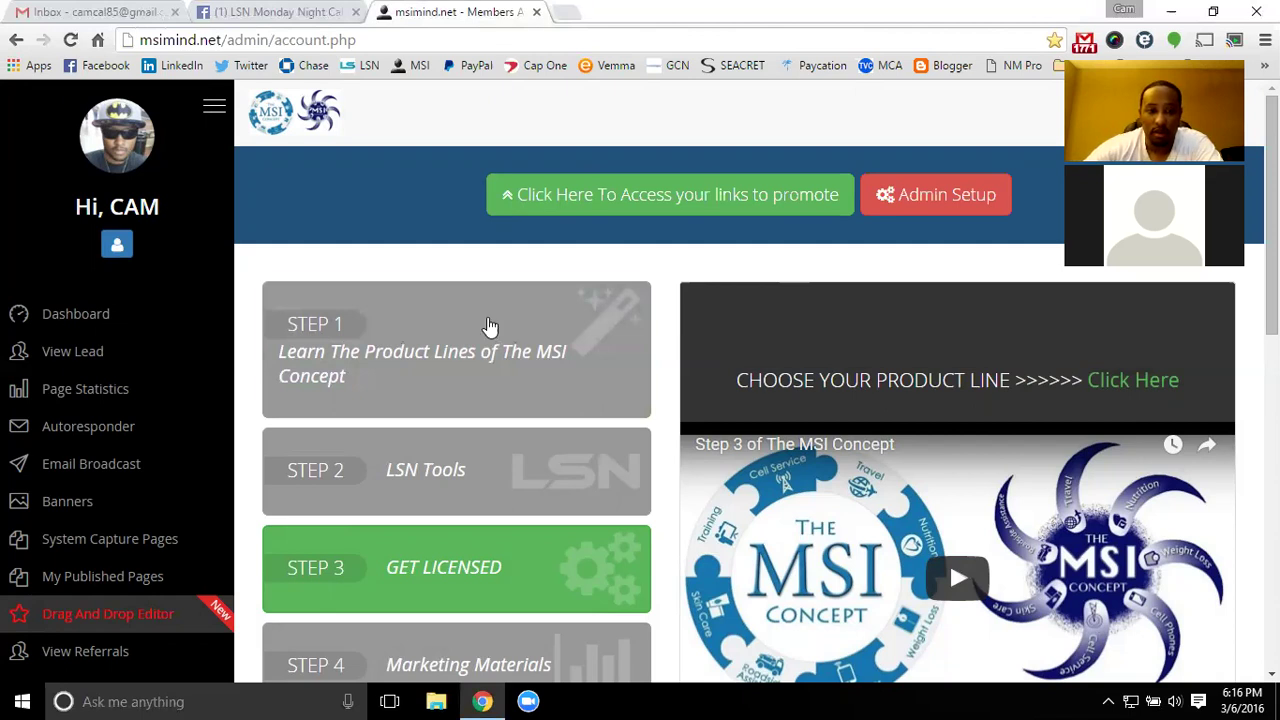
{"action": "left_click", "coordinate": [124, 308]}
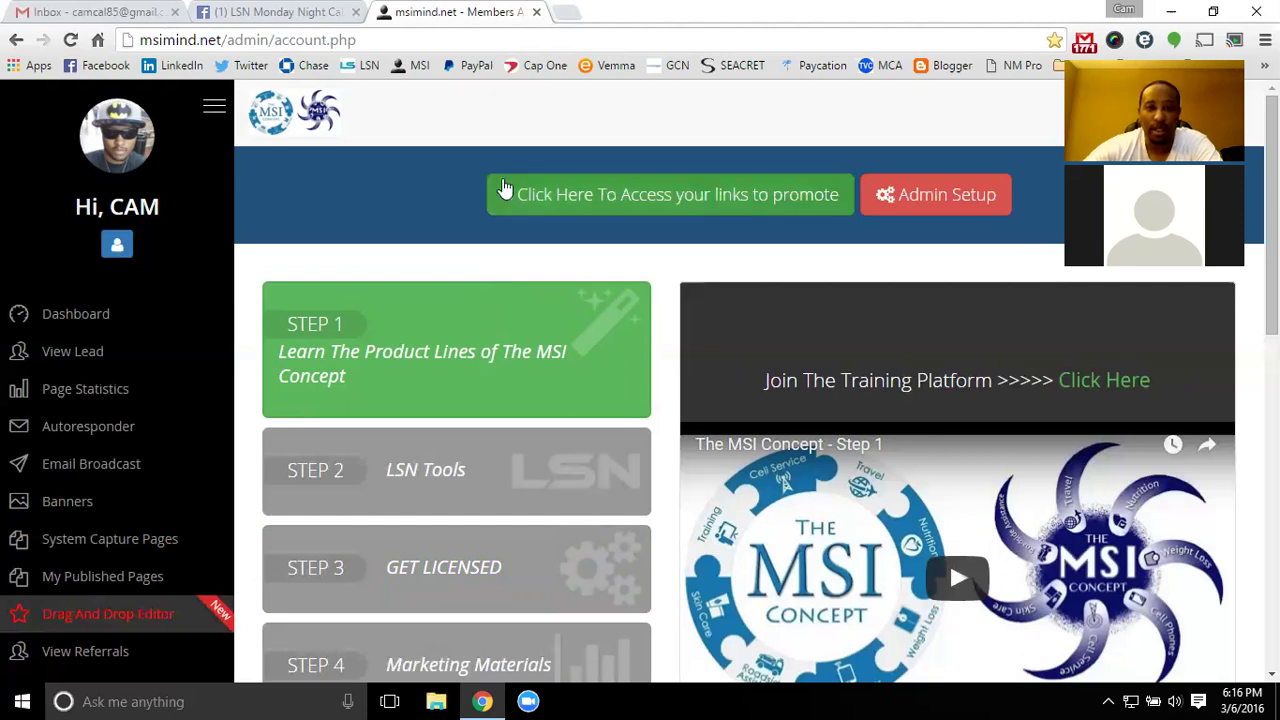
Load msimind.com in a new tab, pause its intro video, and switch back to msimind.net
{"action": "left_click", "coordinate": [566, 12]}
{"action": "type", "text": "msimind.com"}
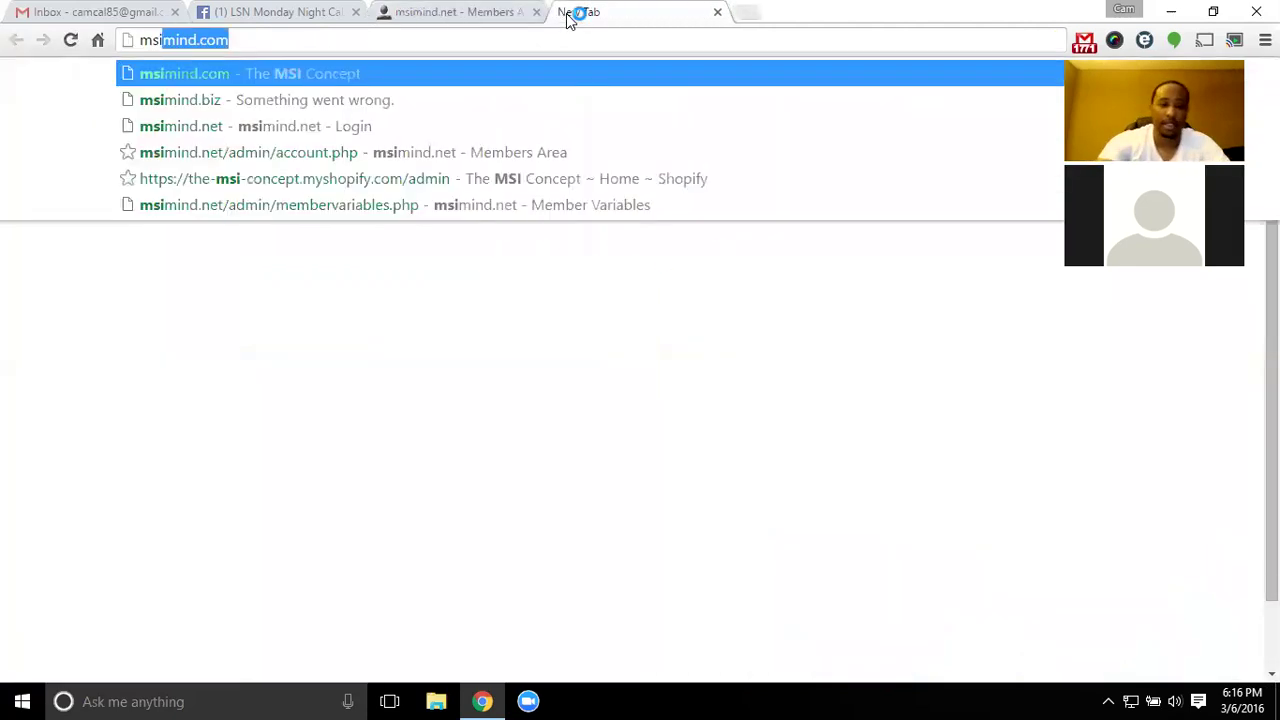
{"action": "key", "text": "Return"}
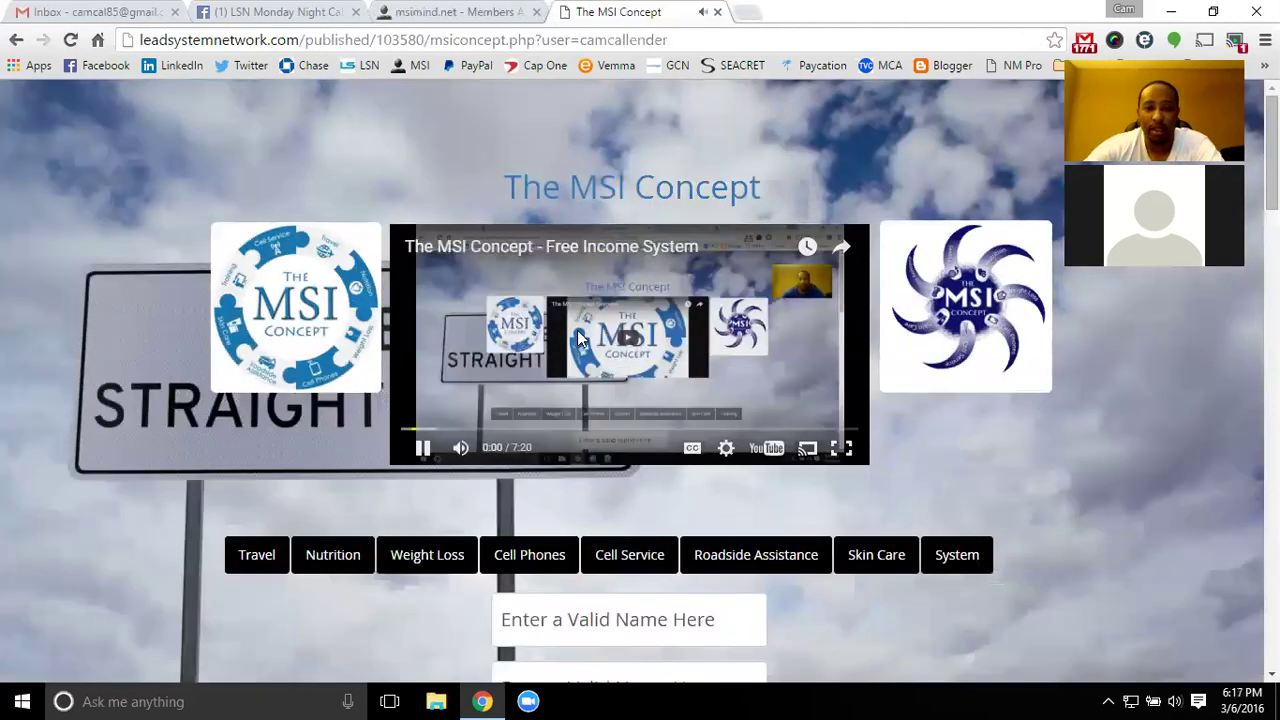
{"action": "left_click", "coordinate": [577, 330]}
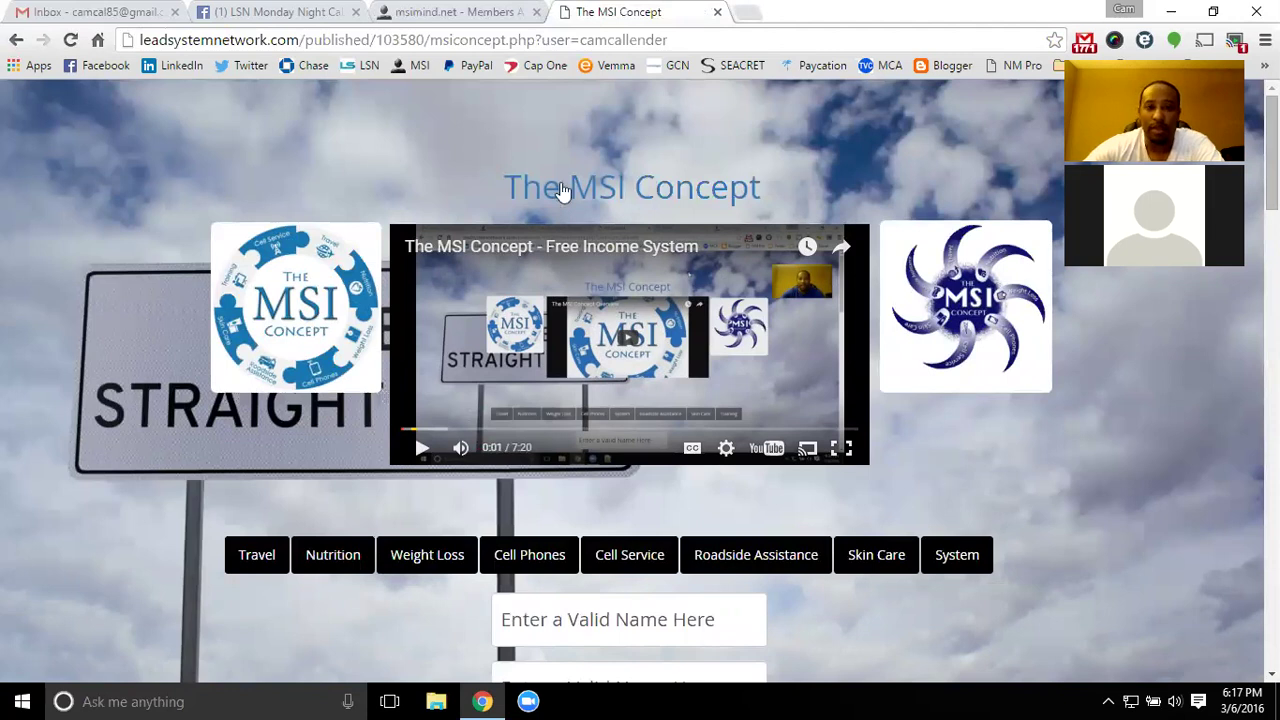
{"action": "left_click", "coordinate": [441, 13]}
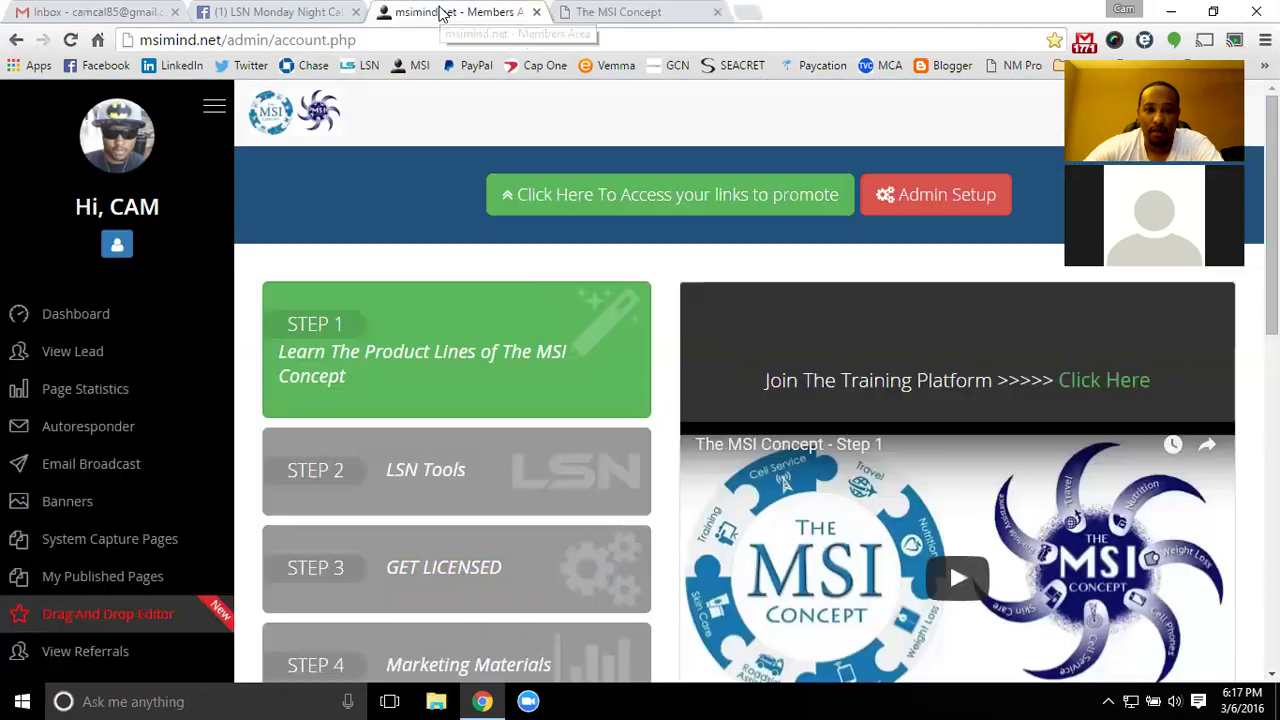
Bring up the links-to-promote dialog and select the MSI Customer link text
{"action": "left_click", "coordinate": [581, 197]}
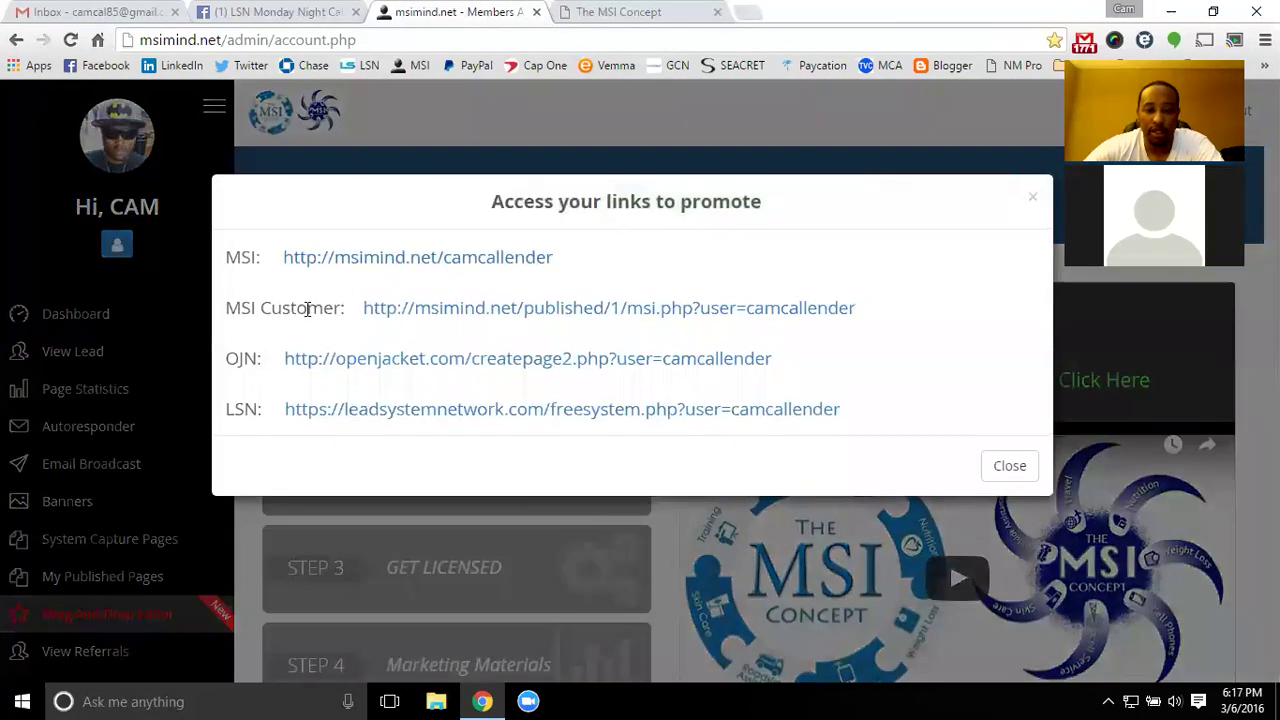
{"action": "left_click_drag", "start_coordinate": [292, 311], "coordinate": [869, 320]}
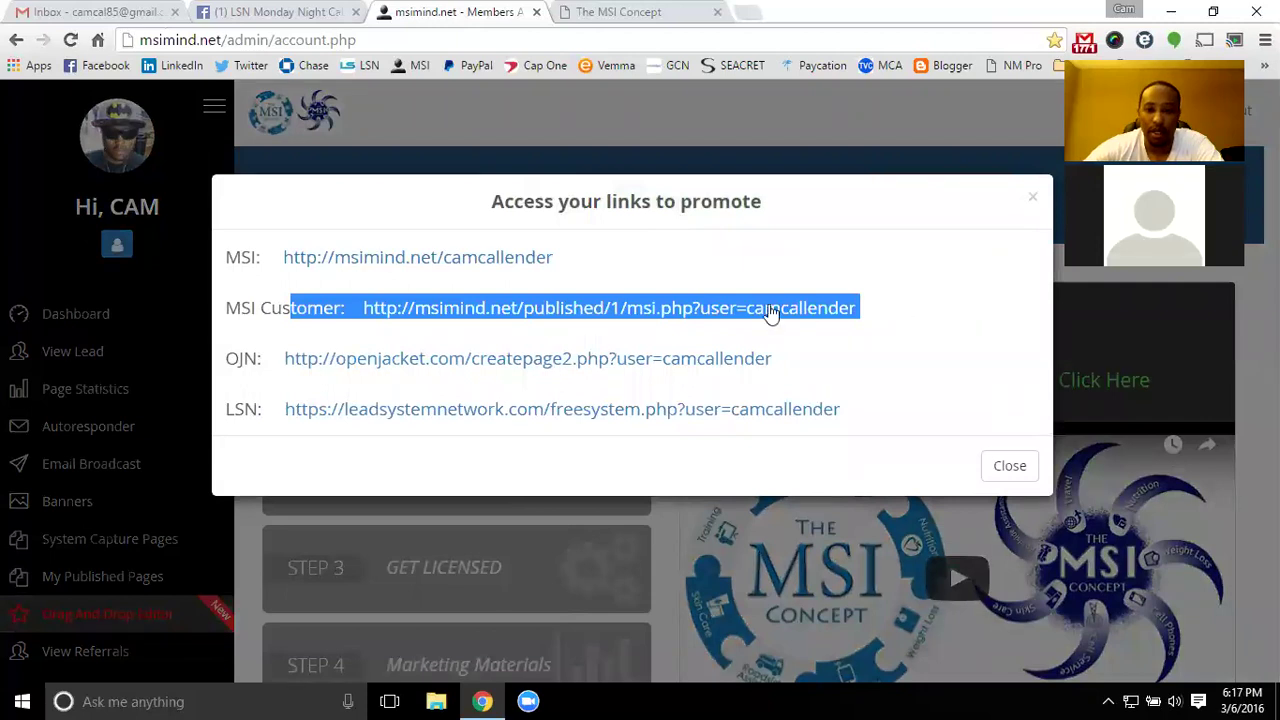
{"action": "left_click", "coordinate": [896, 274]}
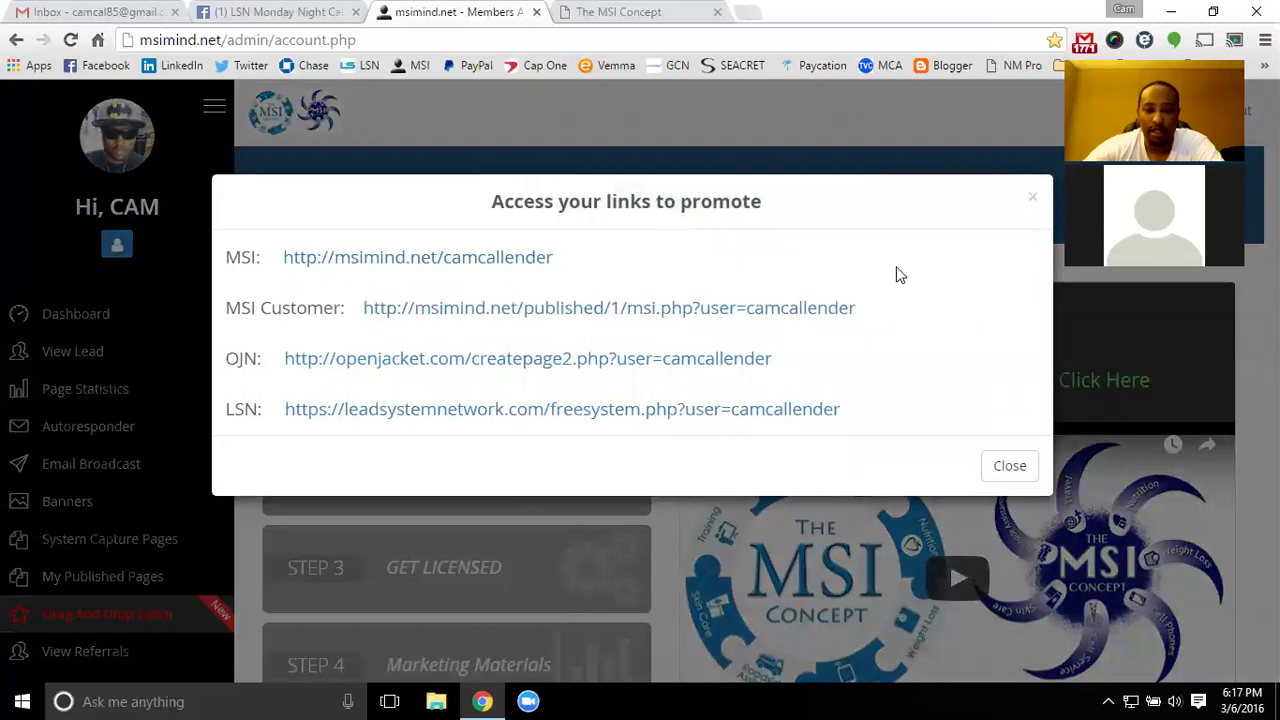
Preview the MSI Customer capture page and its sign-up form, then close that tab
{"action": "left_click", "coordinate": [541, 322]}
{"action": "scroll", "coordinate": [526, 476], "scroll_direction": "down", "scroll_amount": 4}
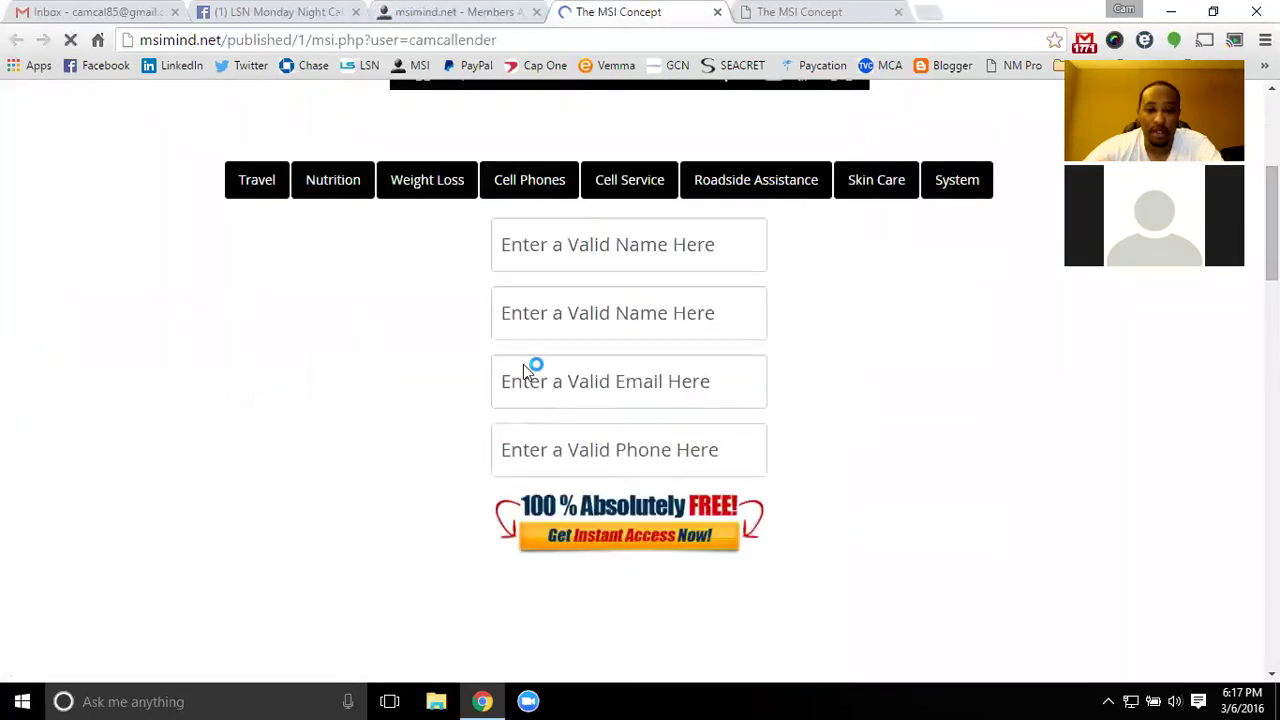
{"action": "left_click", "coordinate": [577, 251]}
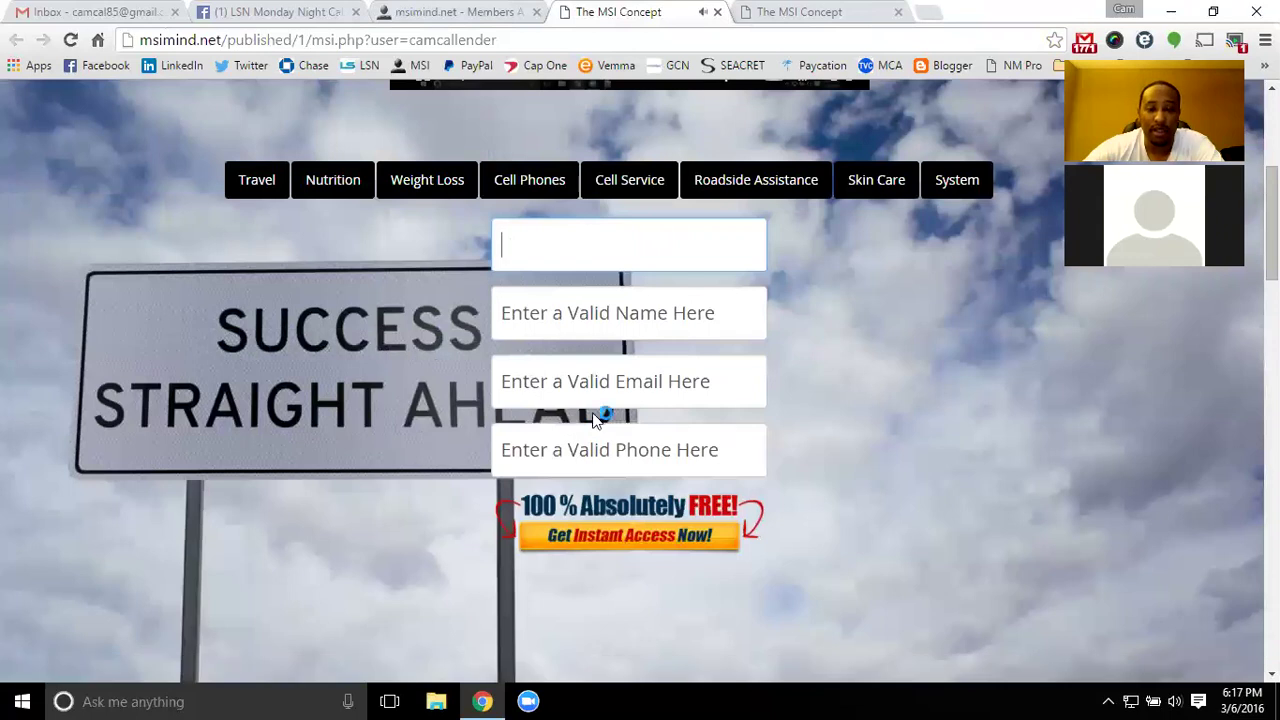
{"action": "scroll", "coordinate": [609, 285], "scroll_direction": "up", "scroll_amount": 4}
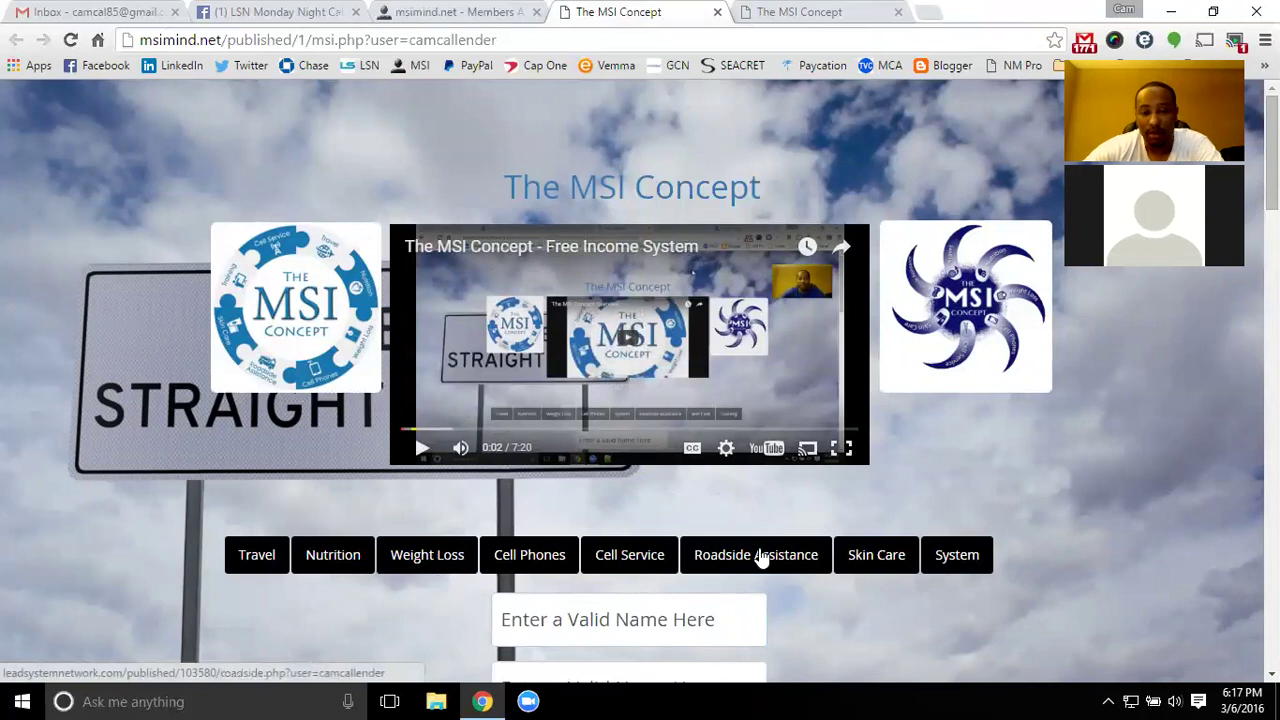
{"action": "left_click", "coordinate": [717, 12]}
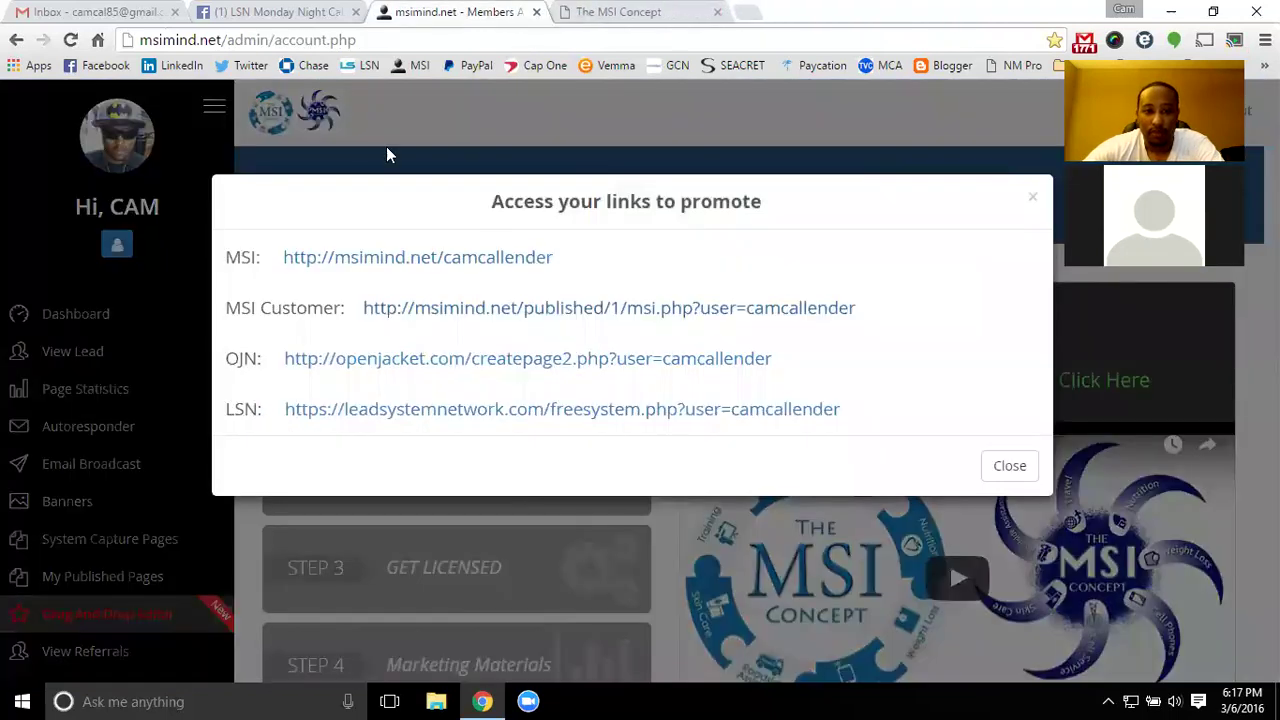